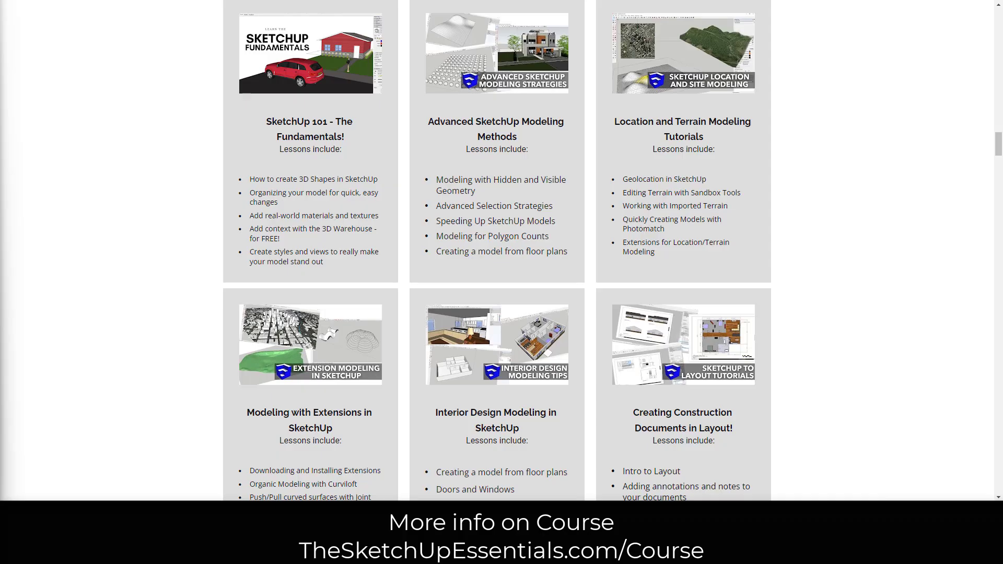
pyautogui.scroll(-10, 502, 250)
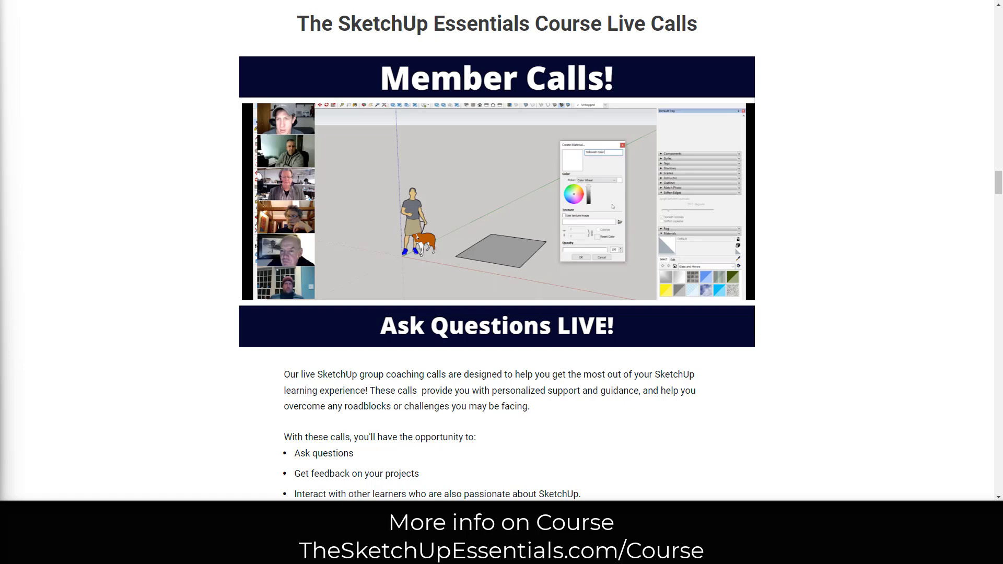
pyautogui.scroll(-10, 501, 251)
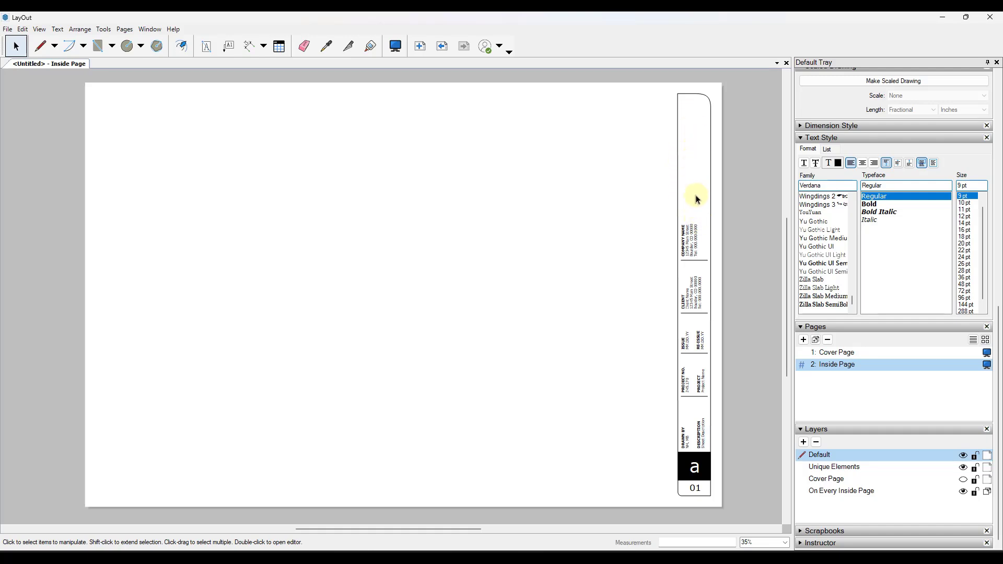
# Step: Make the On Every Inside Page layer active and add a new page after the Inside Page
pyautogui.click(987, 490)
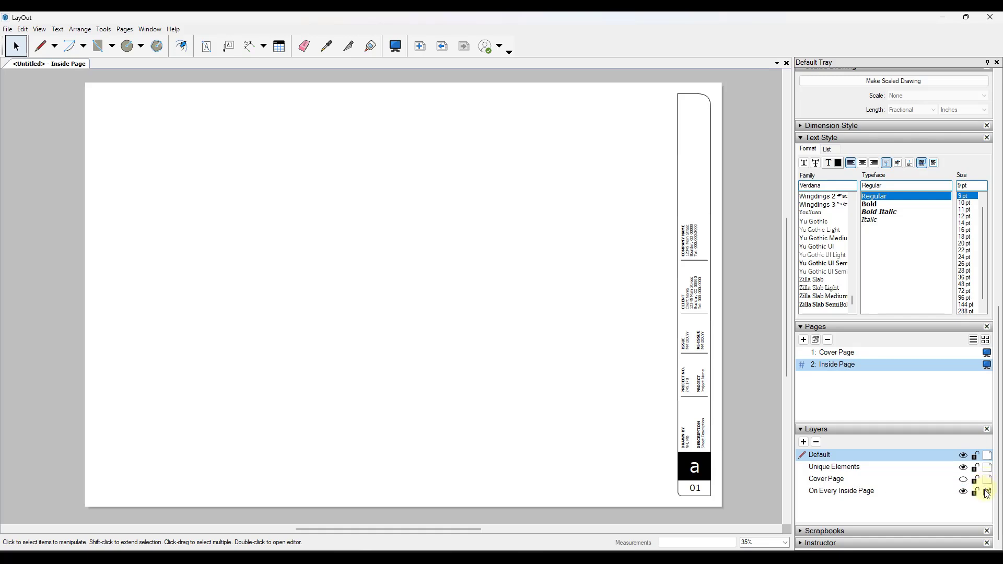
pyautogui.click(847, 496)
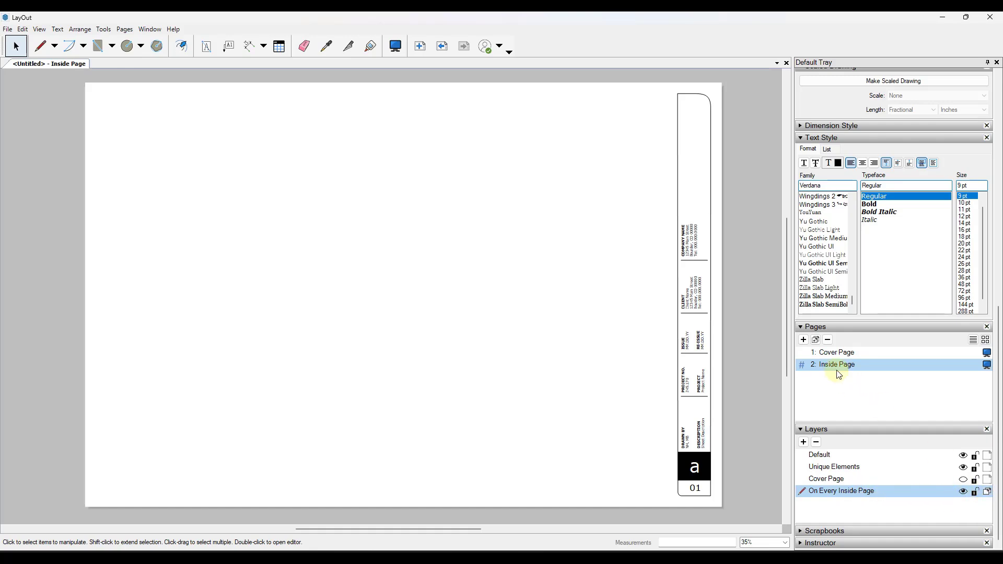
pyautogui.click(804, 340)
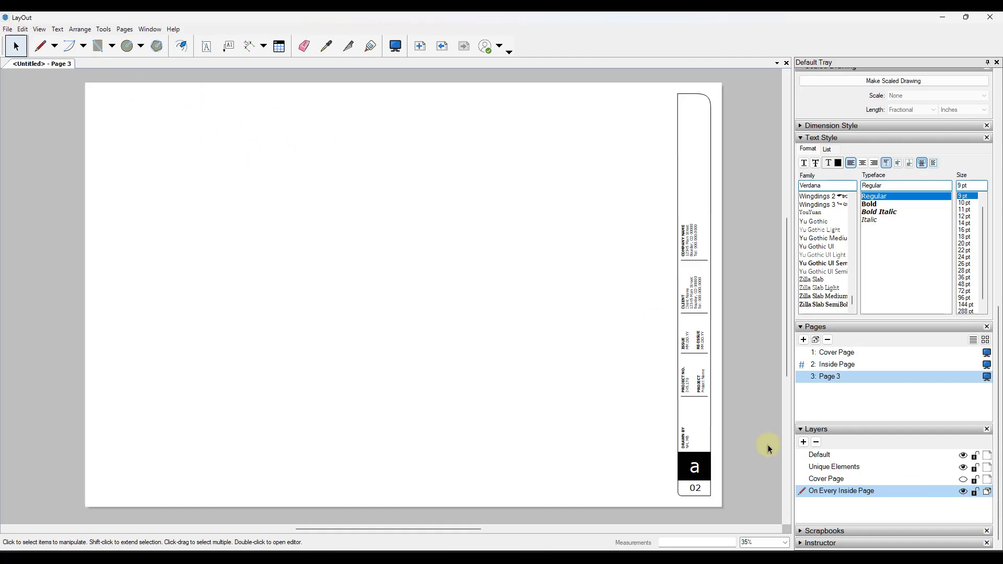
# Step: Insert the New TSE Logo image on Page 3's Default layer and place it in the upper end of the title block
pyautogui.click(817, 454)
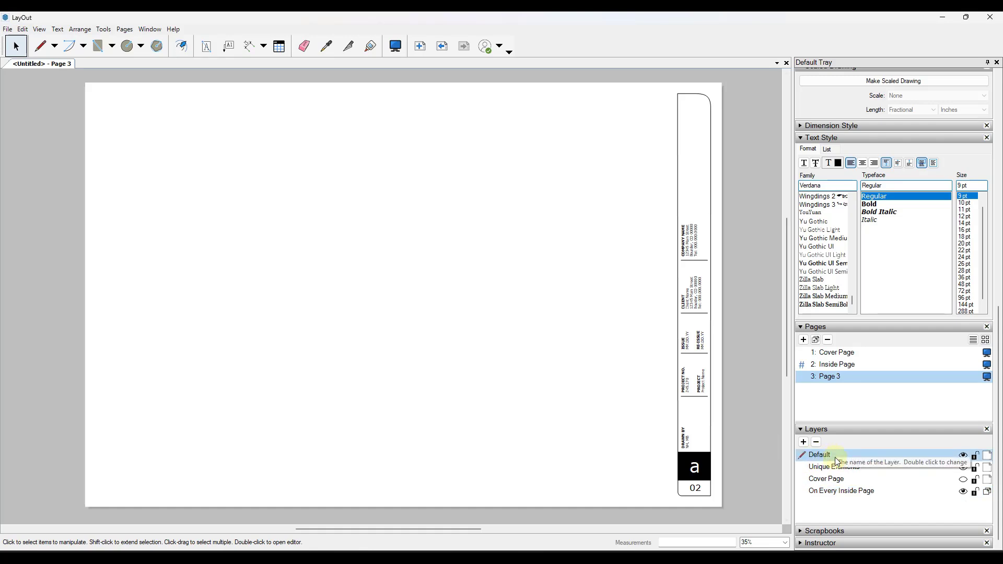
pyautogui.click(8, 29)
pyautogui.click(29, 179)
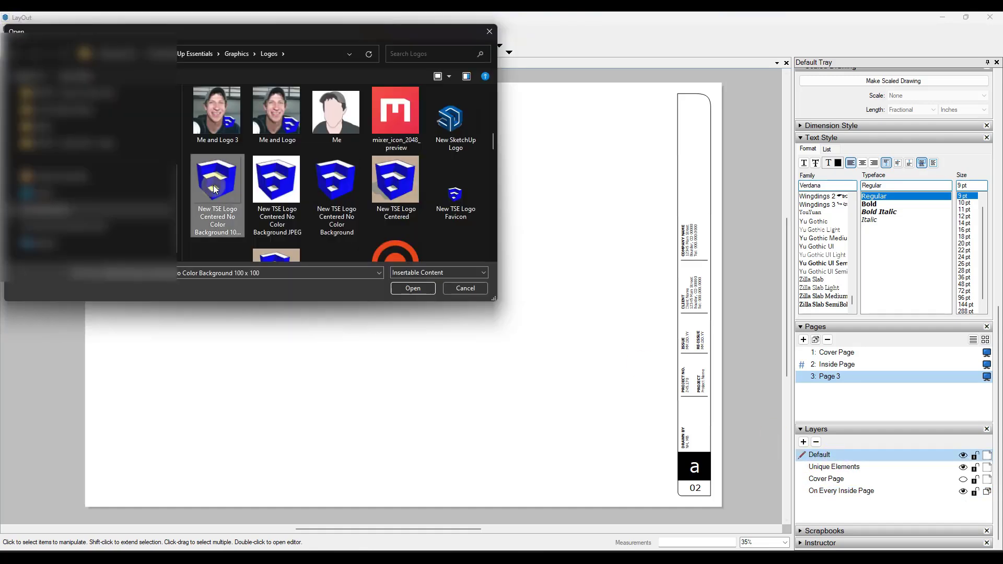
pyautogui.doubleClick(329, 238)
pyautogui.scroll(1, 405, 293)
pyautogui.moveTo(406, 293); pyautogui.dragTo(758, 135)
pyautogui.scroll(3, 717, 92)
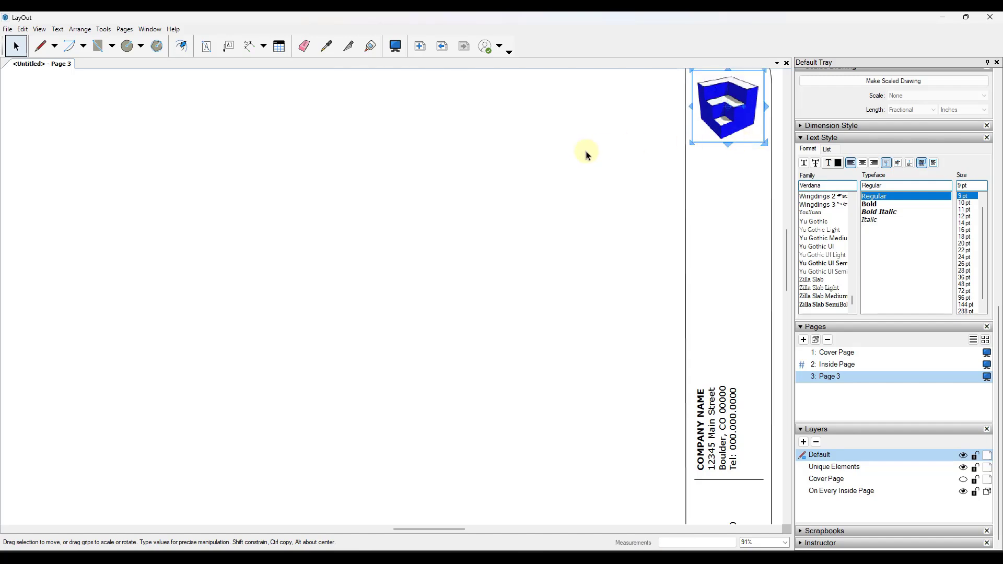
pyautogui.scroll(-3, 560, 149)
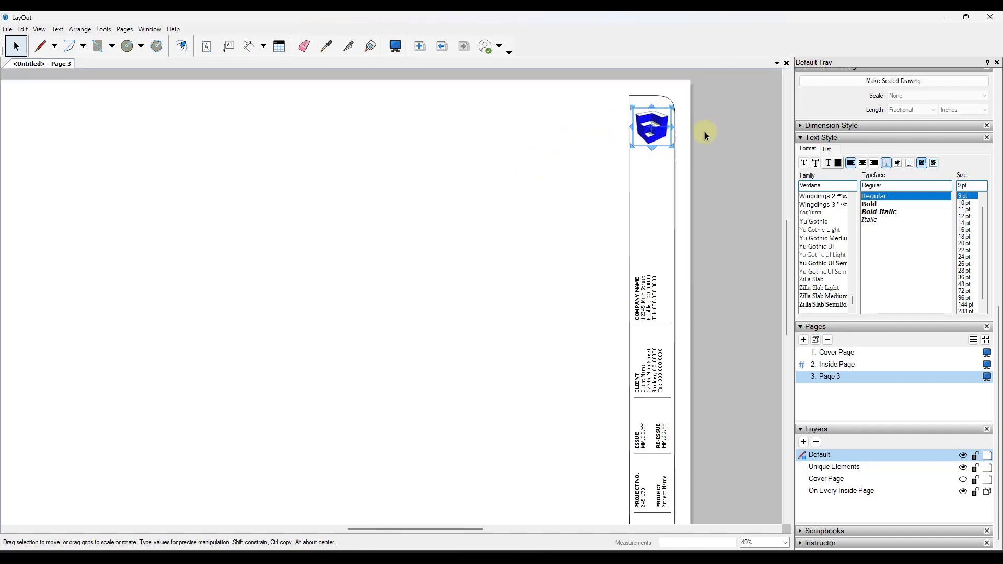
pyautogui.scroll(-2, 548, 198)
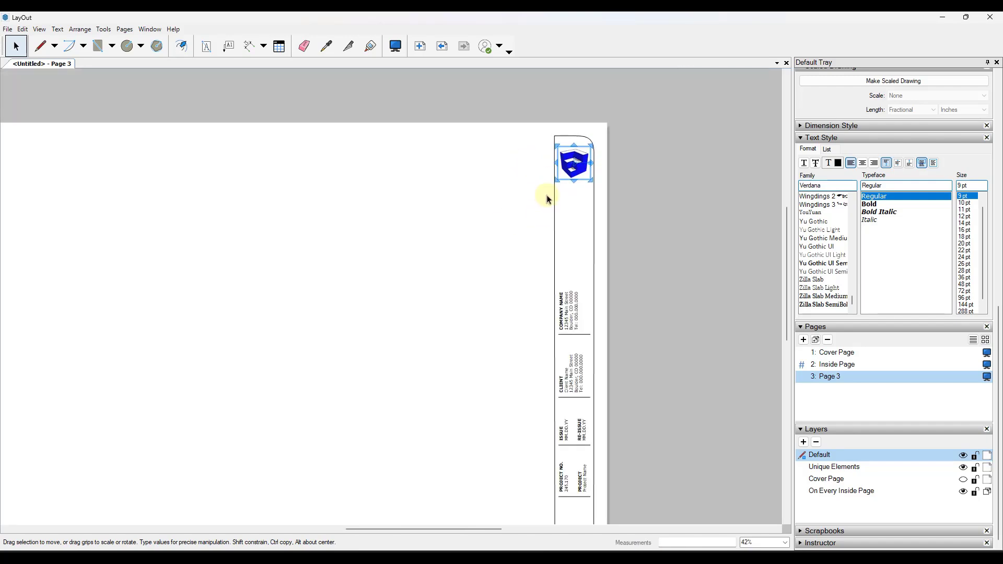
# Step: Compare the title blocks of the Inside Page and Page 3 to check where the logo appears
pyautogui.click(831, 365)
pyautogui.click(833, 376)
pyautogui.click(832, 364)
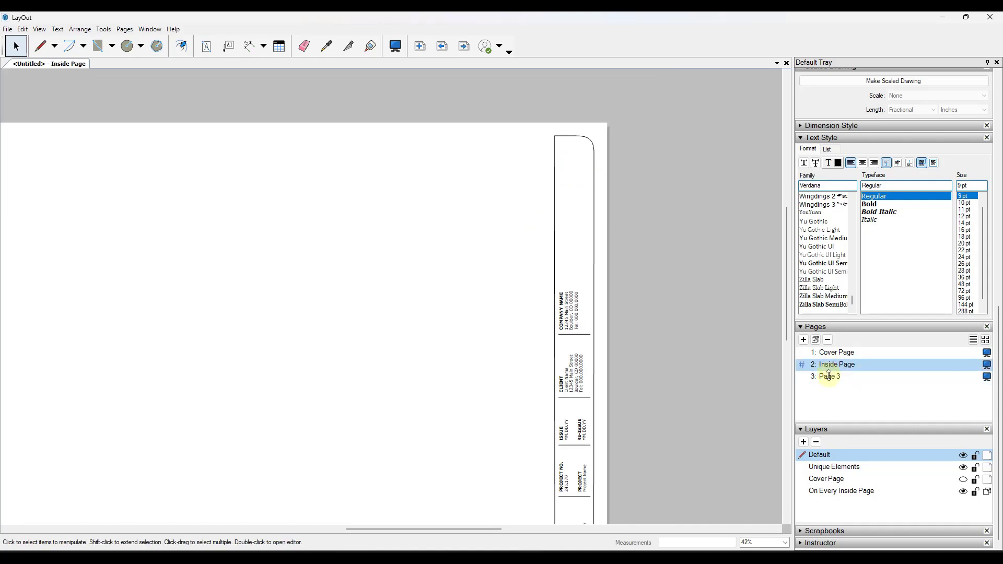
pyautogui.click(831, 376)
pyautogui.click(832, 364)
pyautogui.click(830, 376)
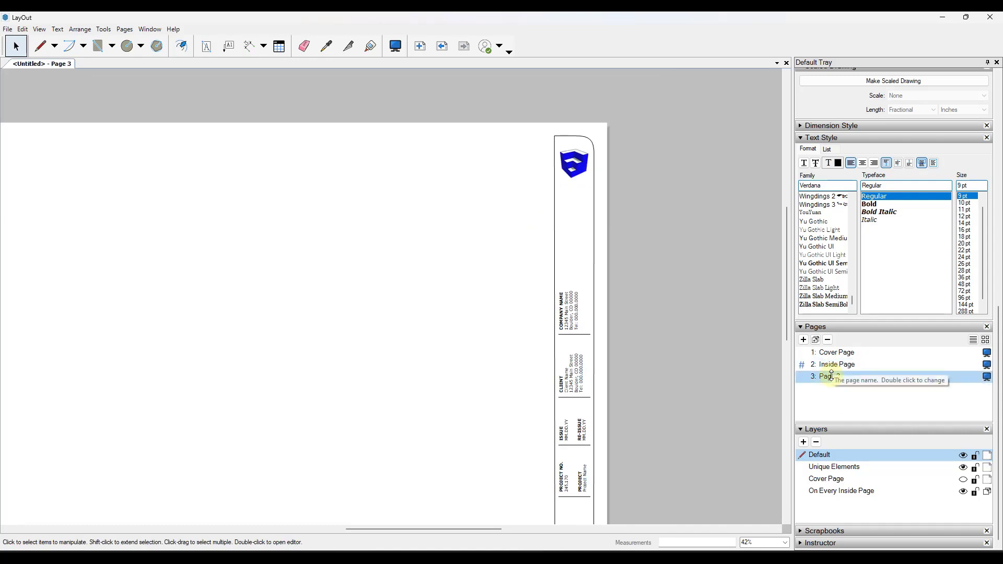
# Step: Move the logo to the On Every Inside Page layer and check it on both the Inside Page and Page 3
pyautogui.click(569, 166)
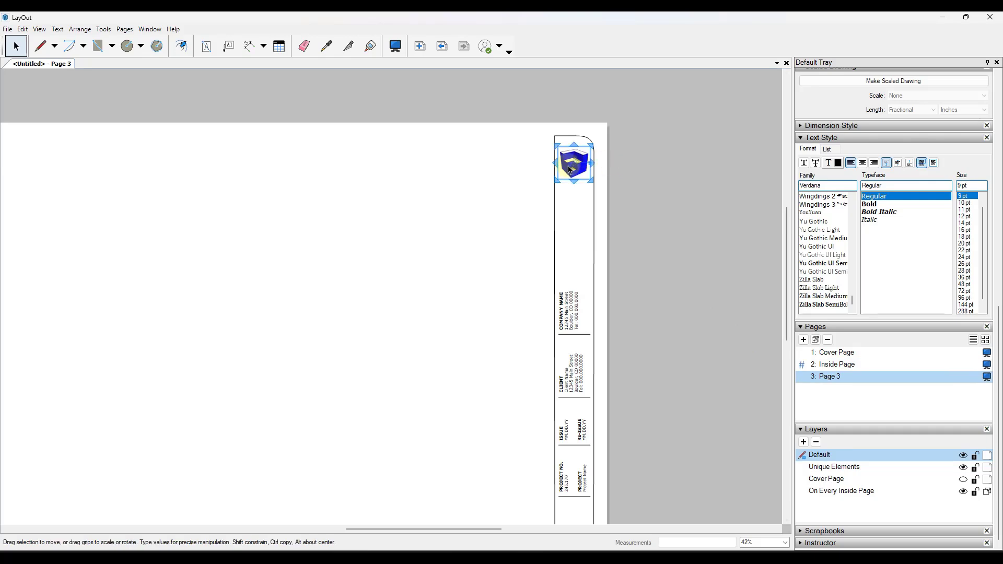
pyautogui.rightClick(569, 166)
pyautogui.moveTo(657, 263)
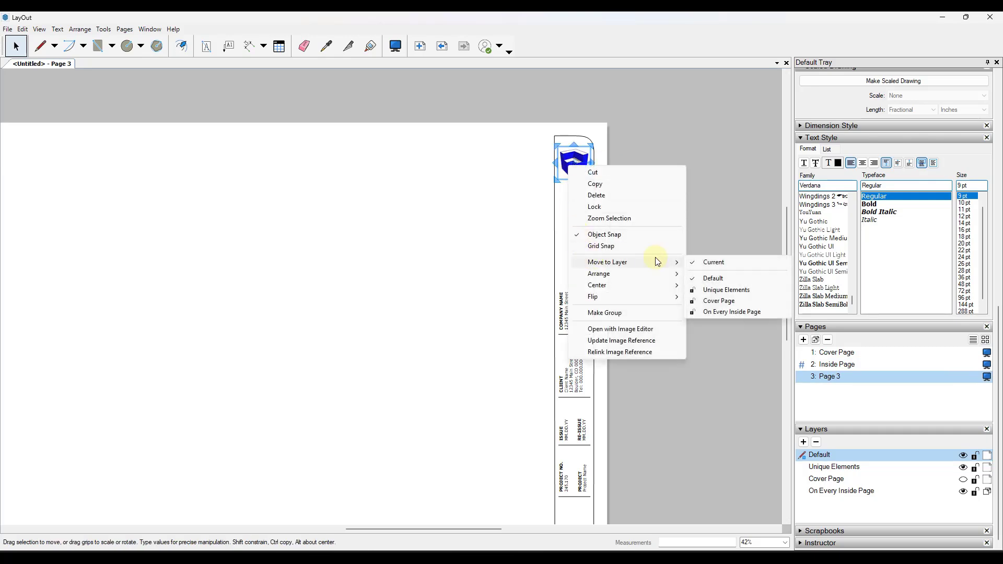
pyautogui.click(727, 313)
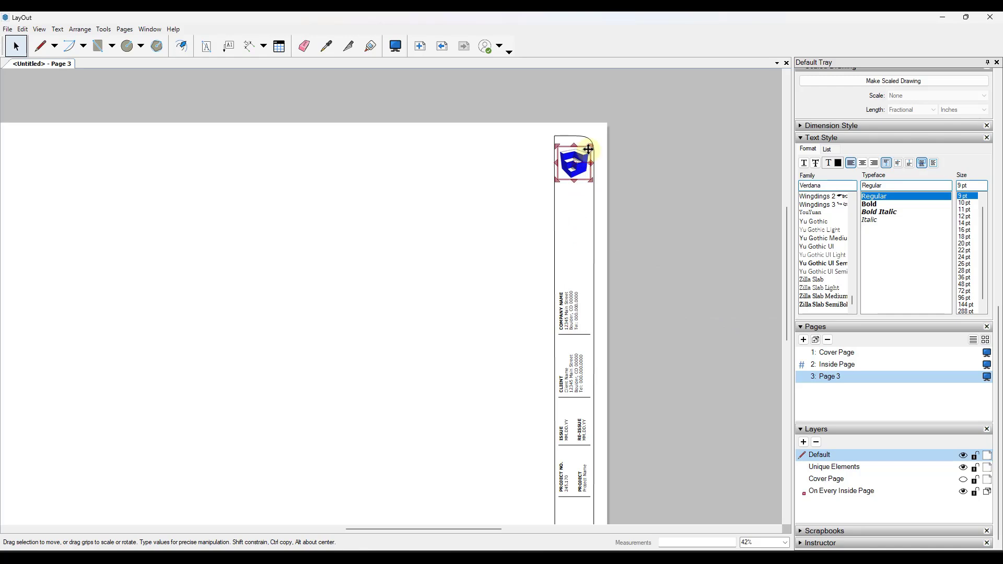
pyautogui.click(848, 365)
pyautogui.click(838, 377)
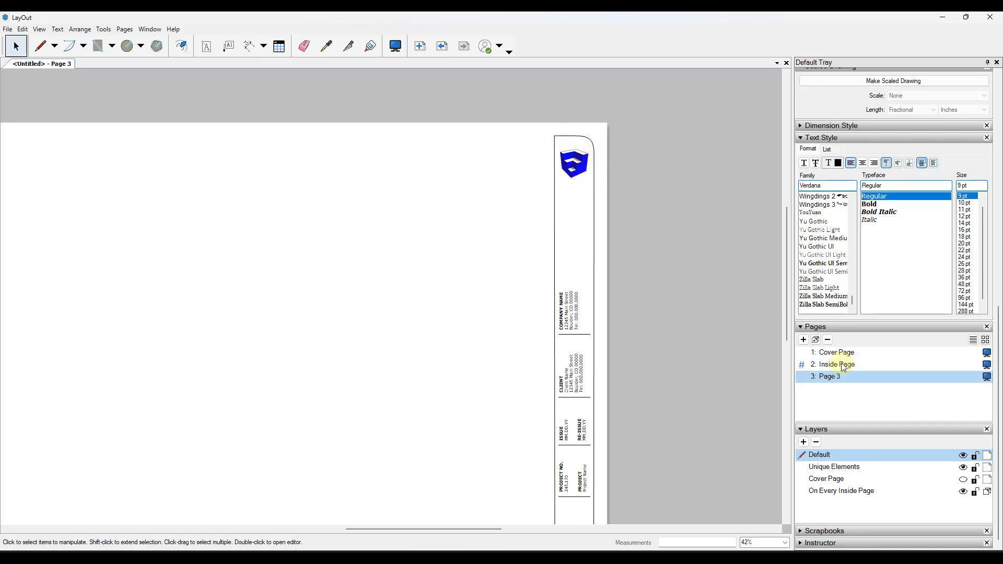
# Step: Examine the logo and the text fields of Page 3's title block, including the project name
pyautogui.scroll(5, 581, 165)
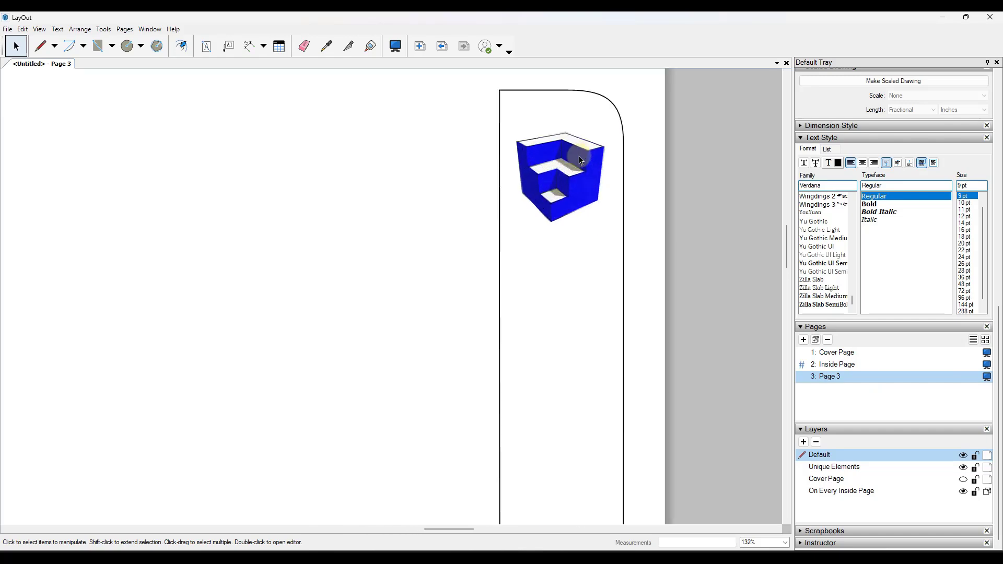
pyautogui.scroll(-4, 576, 161)
pyautogui.scroll(2, 570, 135)
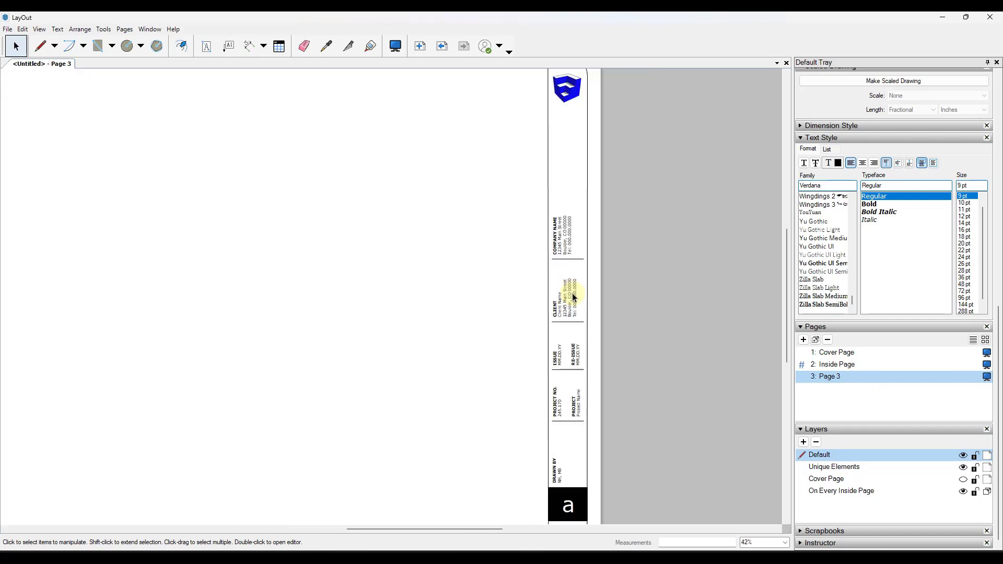
pyautogui.scroll(-2, 569, 114)
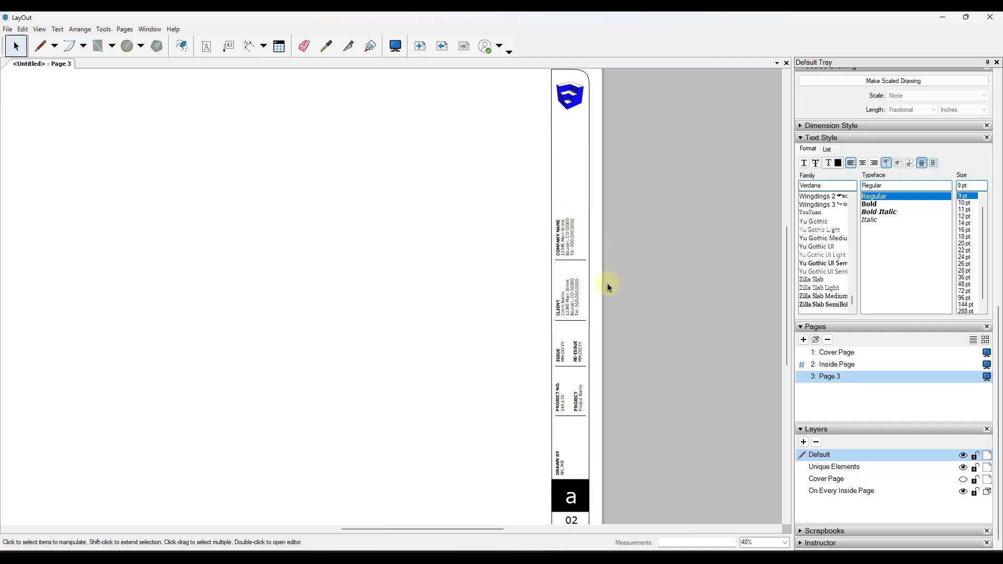
pyautogui.scroll(6, 592, 407)
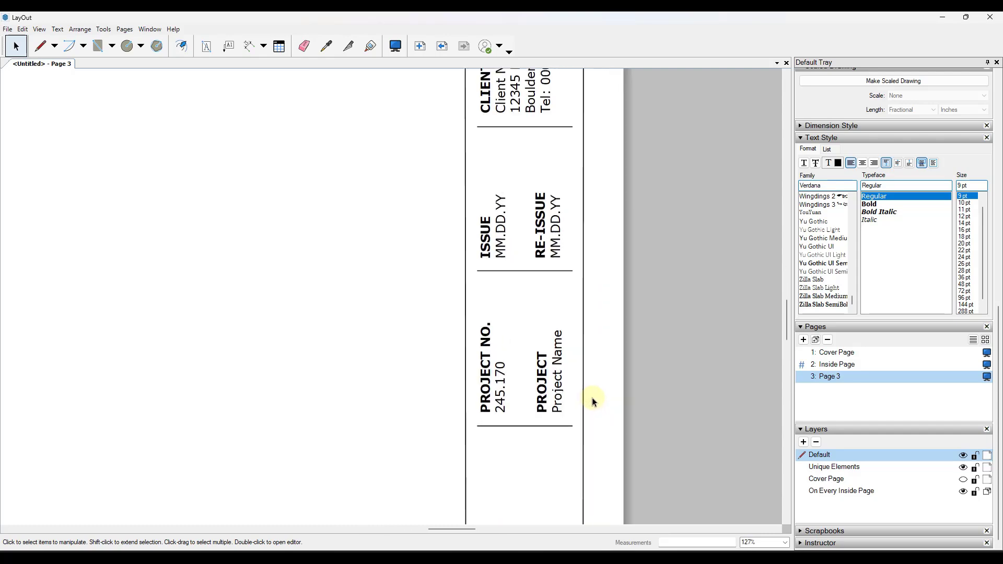
pyautogui.scroll(1, 595, 397)
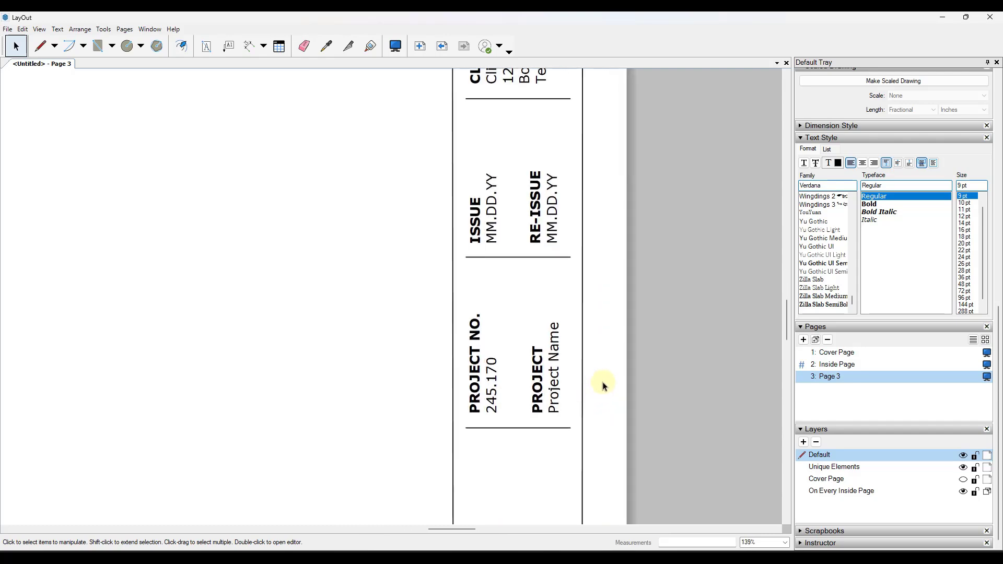
pyautogui.click(559, 374)
pyautogui.press('Escape')
pyautogui.scroll(-5, 561, 357)
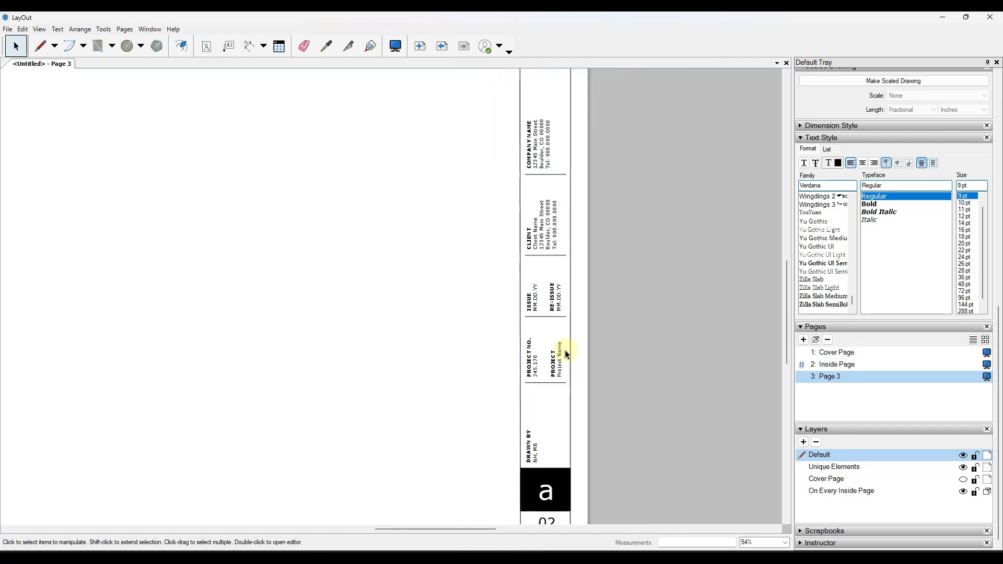
# Step: Review the document's Auto-Text tags, including those for the client name, company address, current date, company name and project name
pyautogui.click(7, 28)
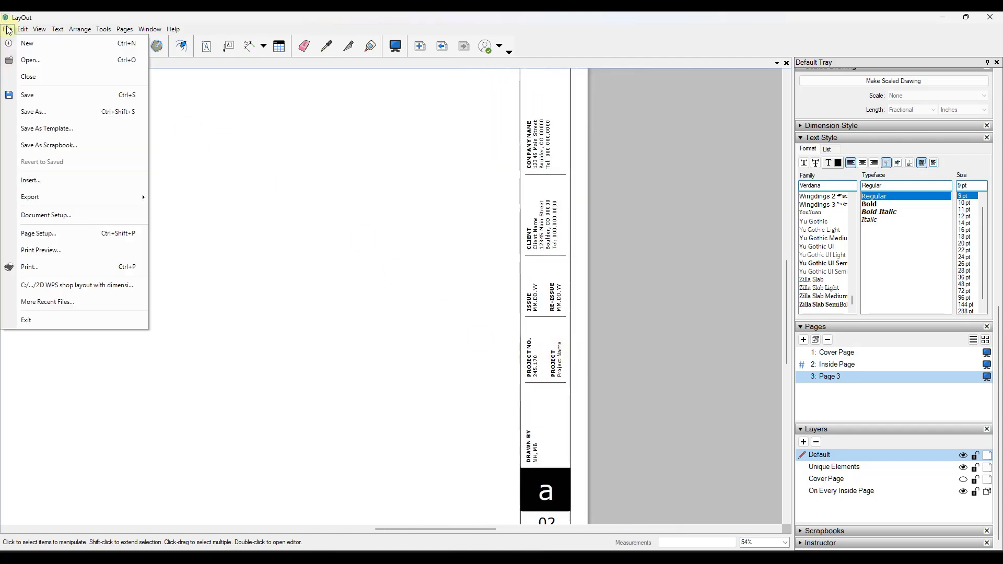
pyautogui.click(68, 214)
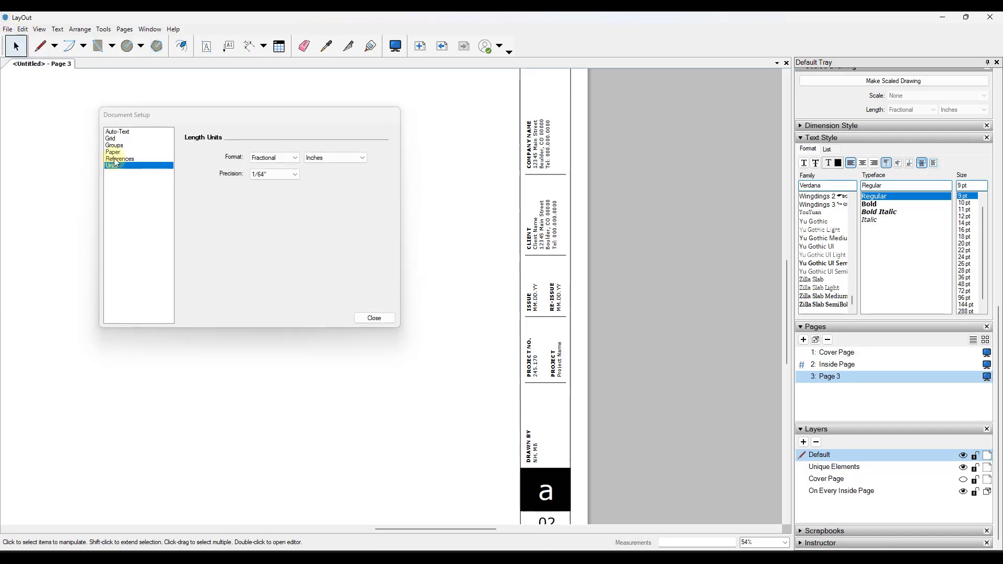
pyautogui.click(129, 132)
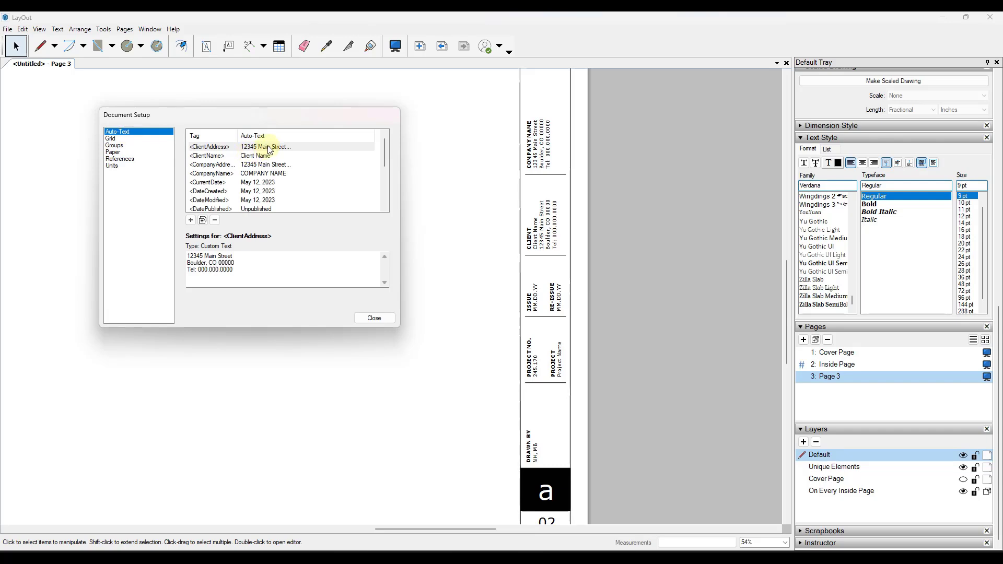
pyautogui.click(233, 157)
pyautogui.click(228, 165)
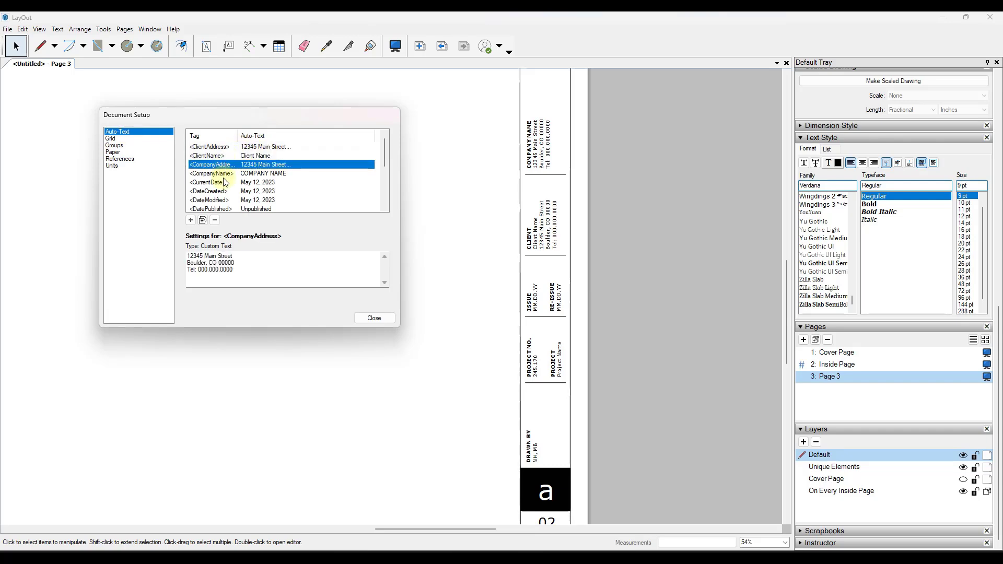
pyautogui.click(226, 183)
pyautogui.click(218, 174)
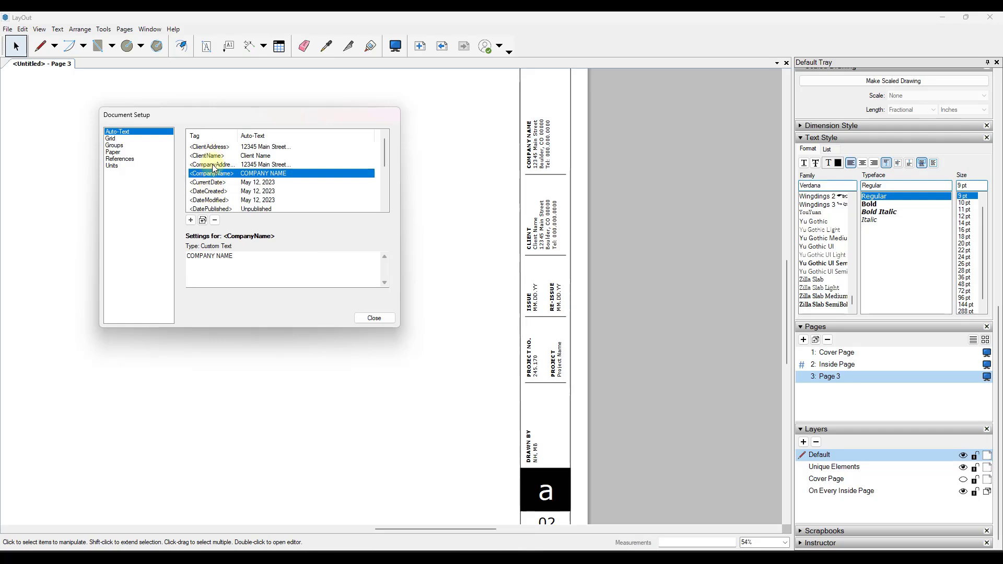
pyautogui.scroll(-3, 214, 167)
pyautogui.click(215, 183)
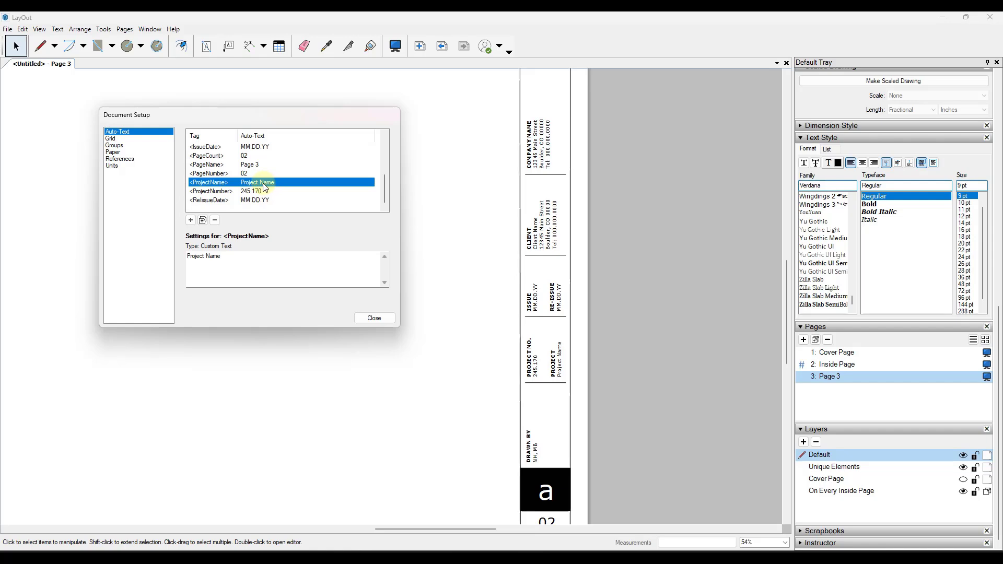
pyautogui.click(385, 337)
pyautogui.click(372, 317)
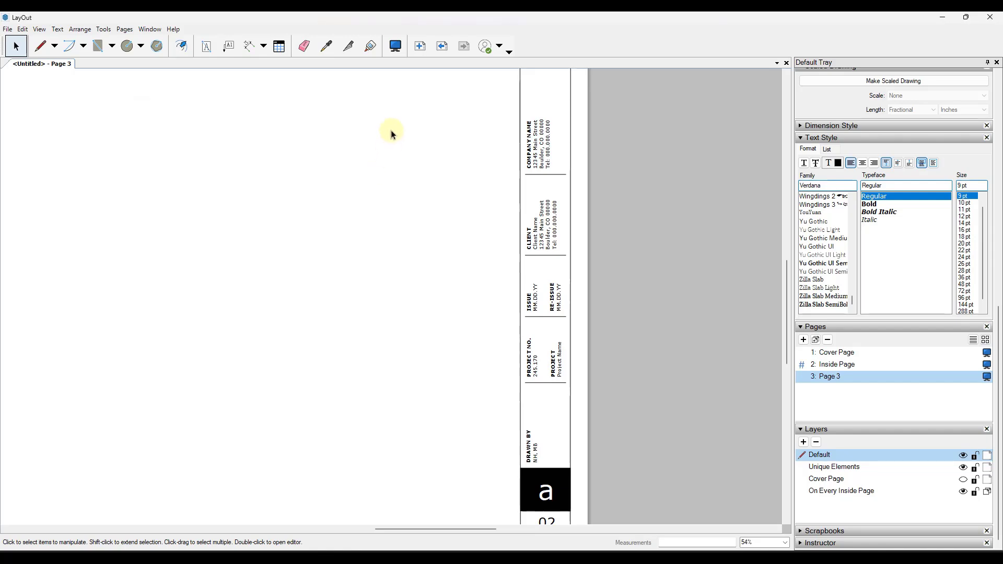
# Step: Add a text box in the blank area of Page 3 containing the <ProjectName> auto-text tag
pyautogui.click(207, 46)
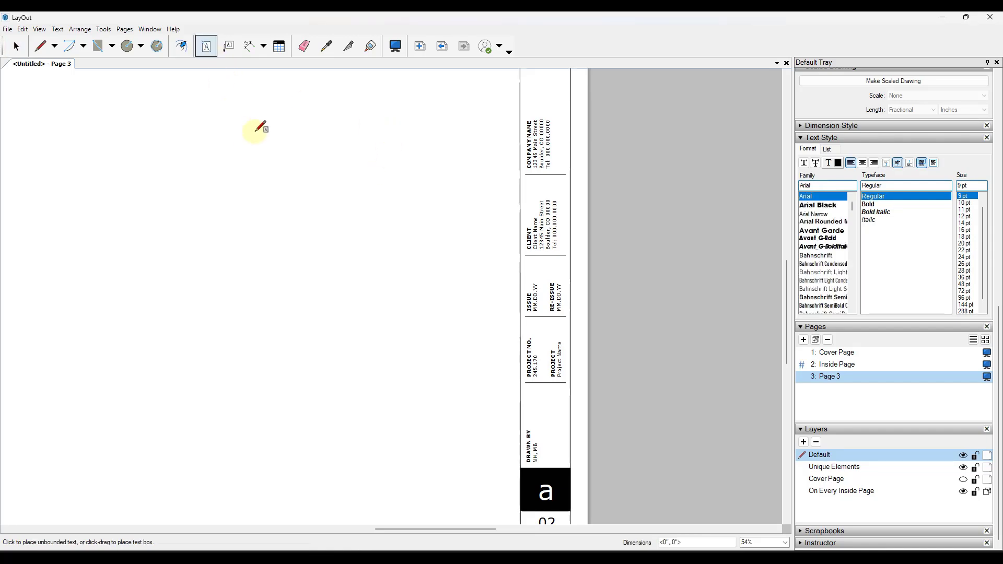
pyautogui.moveTo(250, 130); pyautogui.dragTo(416, 161)
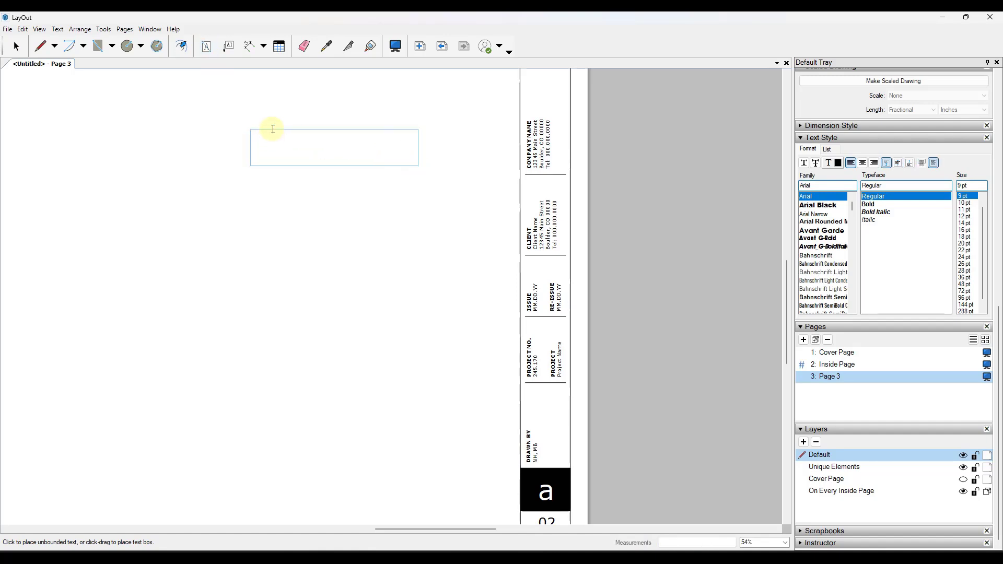
pyautogui.scroll(1, 272, 128)
pyautogui.scroll(3, 274, 128)
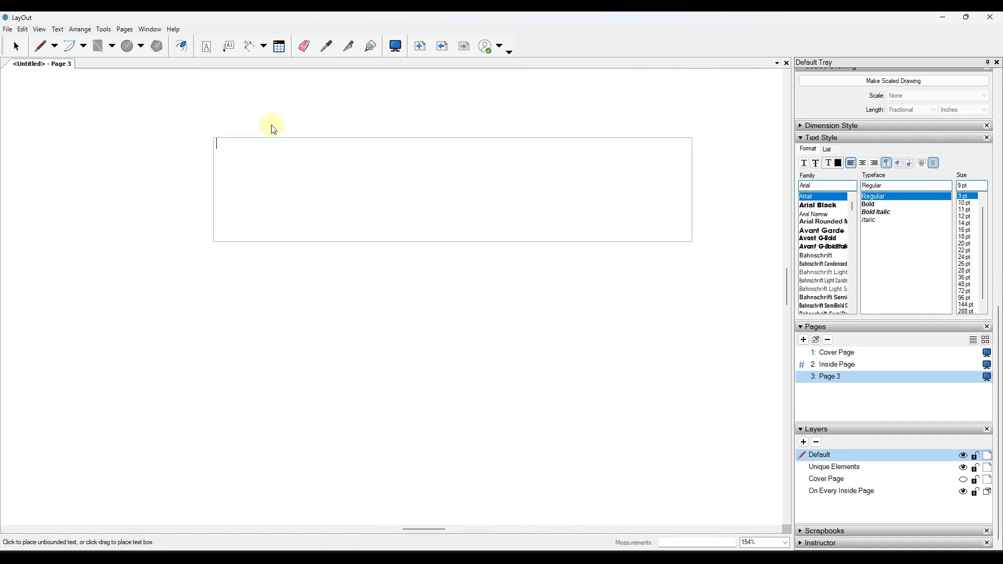
pyautogui.write('<Project Name')
pyautogui.press('Escape')
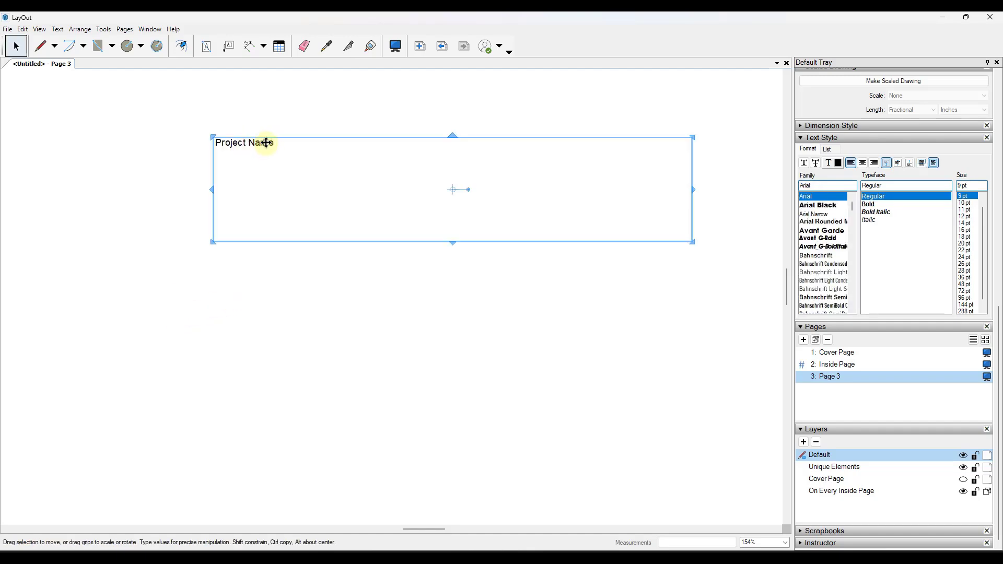
# Step: Set the custom text of the <ProjectName> auto-text tag to "Industrial Building" in the document setup
pyautogui.click(23, 28)
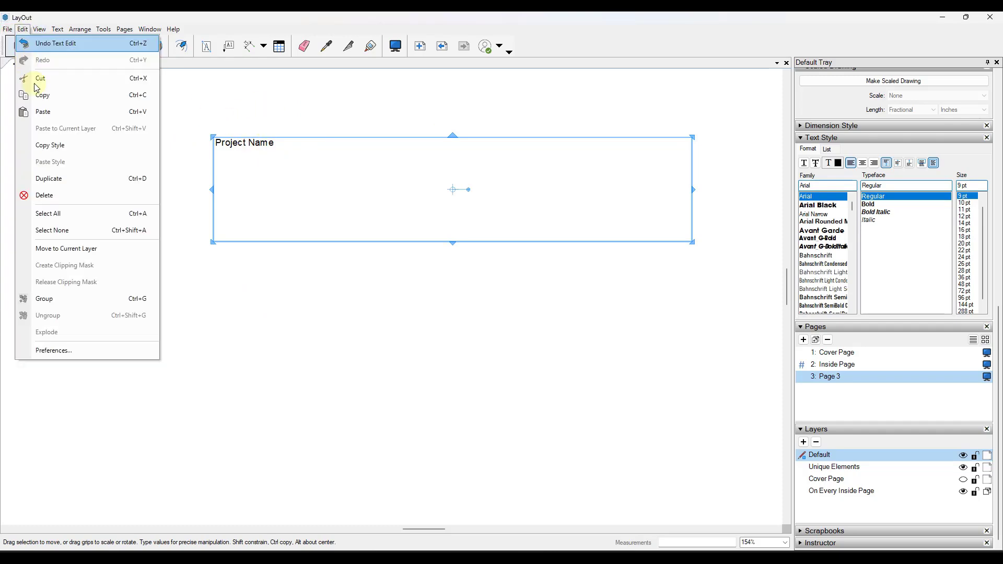
pyautogui.moveTo(7, 29)
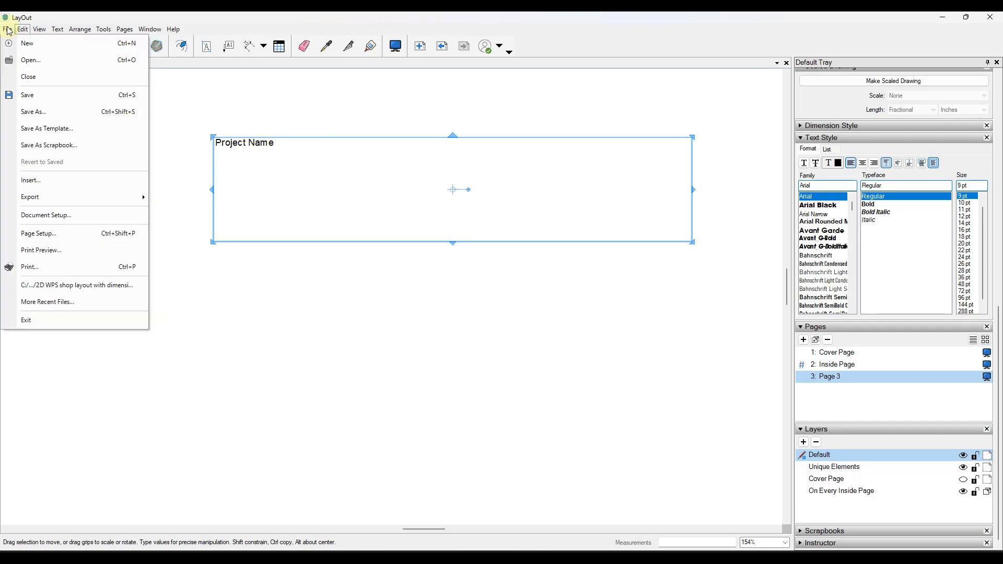
pyautogui.click(48, 219)
pyautogui.scroll(-2, 236, 190)
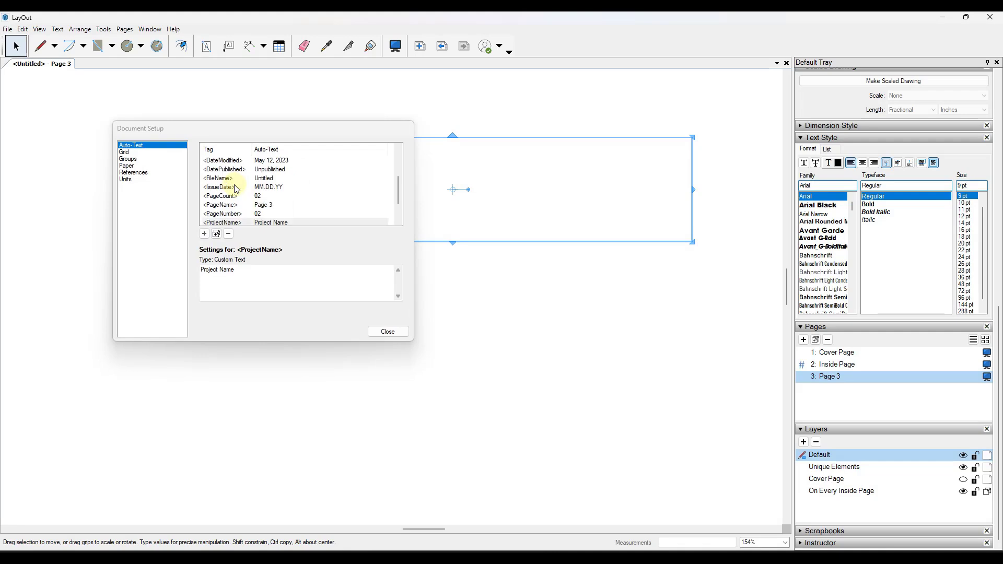
pyautogui.click(236, 224)
pyautogui.click(239, 270)
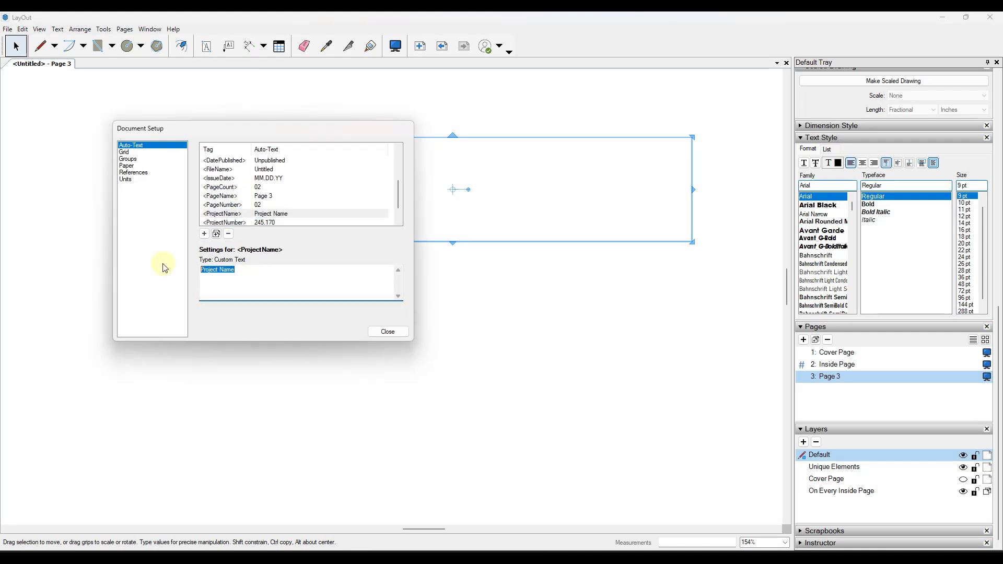
pyautogui.press('BackSpace')
pyautogui.moveTo(257, 130); pyautogui.dragTo(180, 206)
pyautogui.click(314, 407)
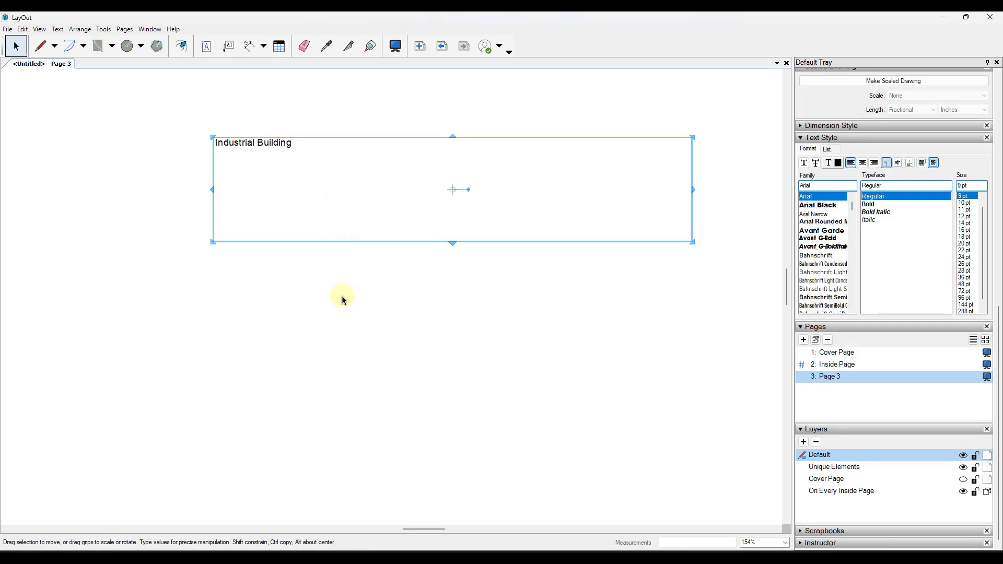
# Step: Add a second <ProjectName> line and a <ClientAddress> line below the existing tag in Page 3's text box
pyautogui.doubleClick(311, 144)
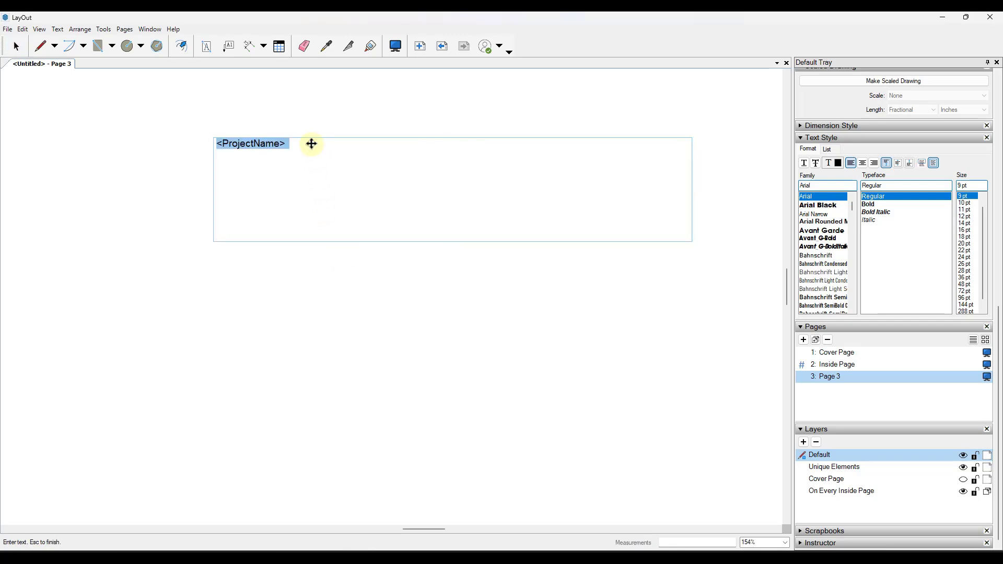
pyautogui.click(355, 140)
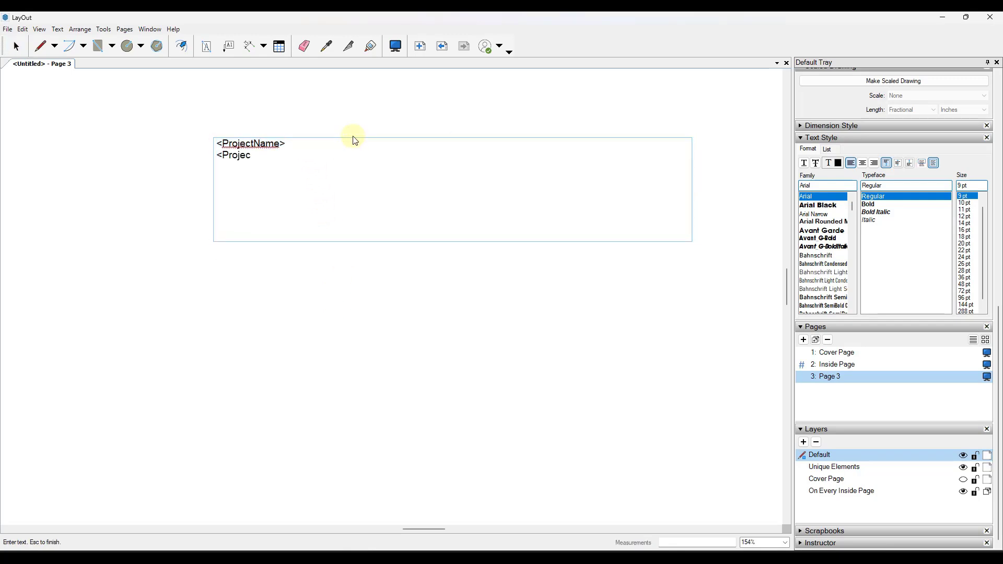
pyautogui.write('<ProjectName>')
pyautogui.click(314, 269)
pyautogui.doubleClick(296, 155)
pyautogui.click(312, 153)
pyautogui.write('<ClientAddress')
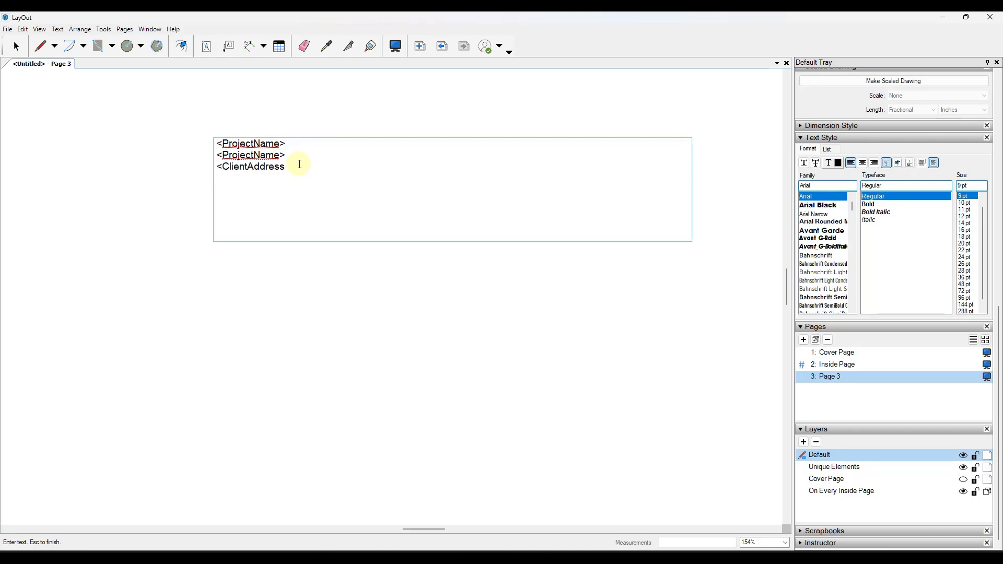
pyautogui.write('>')
pyautogui.click(324, 287)
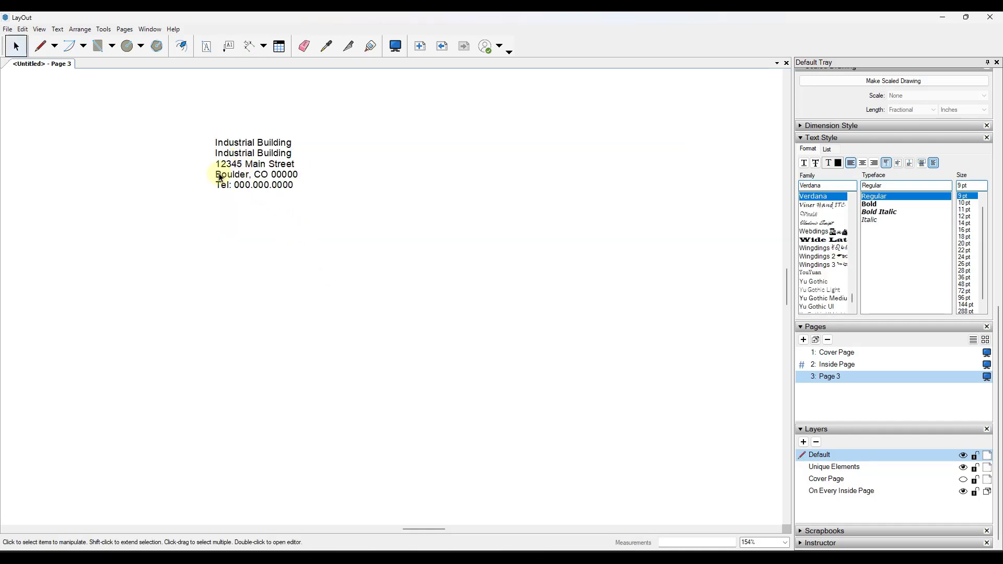
pyautogui.click(247, 172)
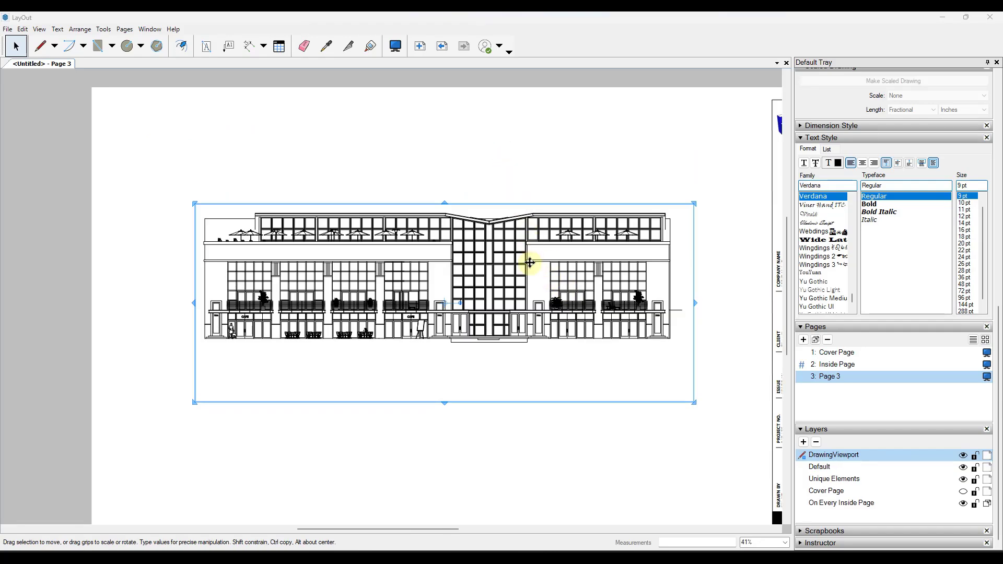
# Step: Move the building elevation viewport slightly higher on Page 3
pyautogui.moveTo(569, 321)
pyautogui.mouseDown()
pyautogui.moveTo(585, 324)
pyautogui.moveTo(582, 264)
pyautogui.moveTo(600, 199)
pyautogui.moveTo(582, 204)
pyautogui.moveTo(618, 179)
pyautogui.moveTo(685, 193)
pyautogui.moveTo(656, 188)
pyautogui.moveTo(692, 289)
pyautogui.moveTo(639, 306)
pyautogui.moveTo(590, 300)
pyautogui.mouseUp()
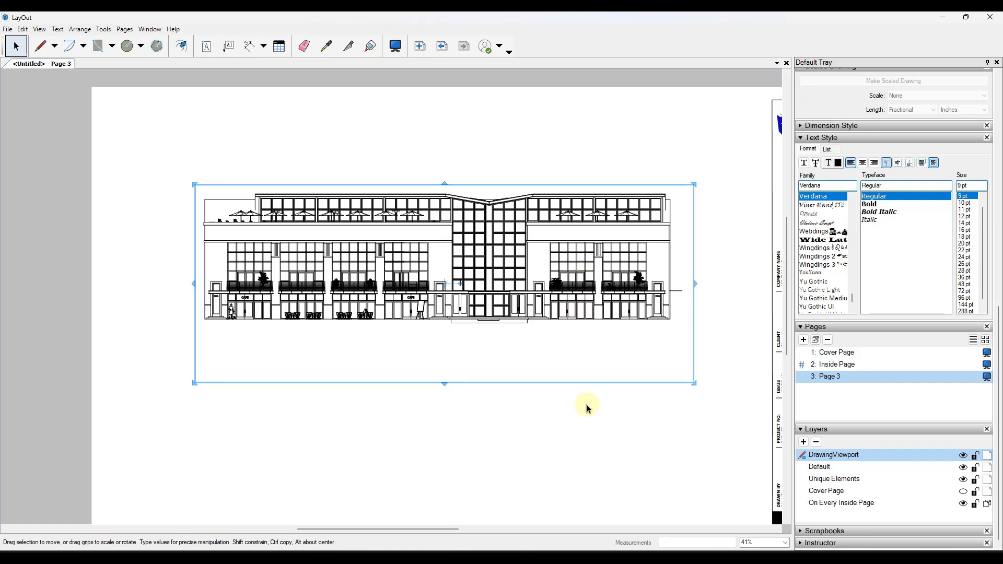
pyautogui.press('Up')
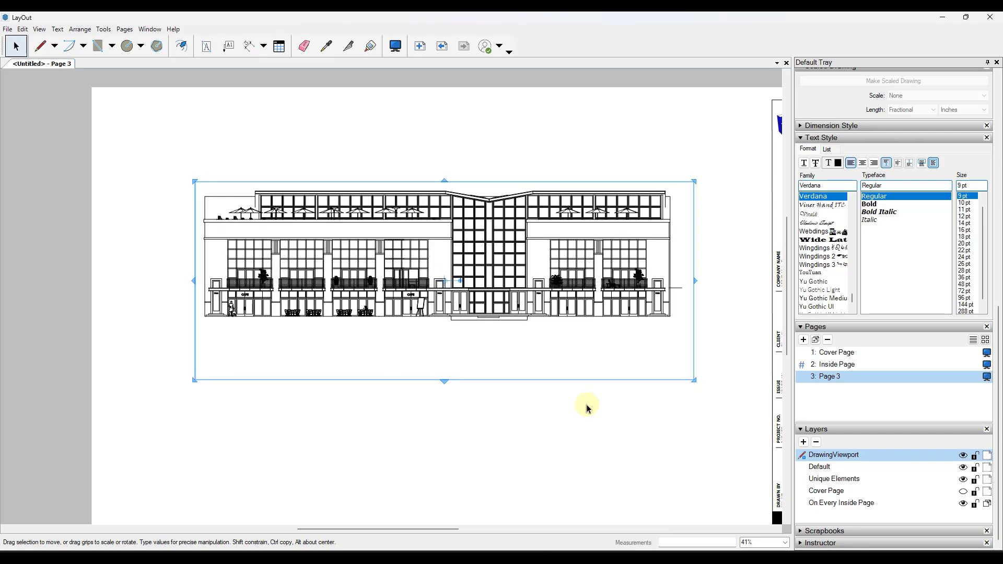
pyautogui.press('Down')
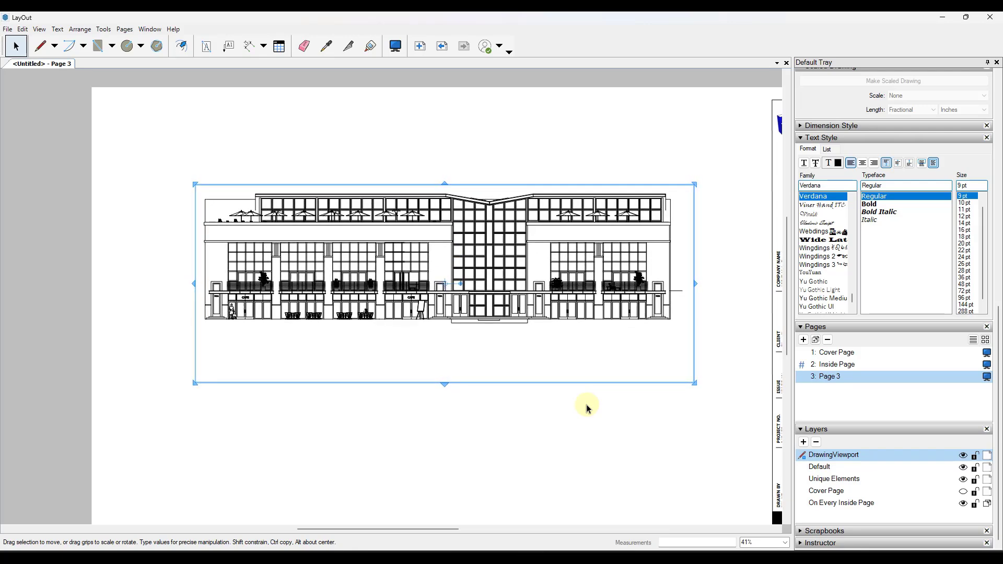
# Step: Nudge the elevation viewport up and down in small increments to place it further up Page 3, finishing with one increment to the right
pyautogui.scroll(1, 527, 296)
pyautogui.scroll(1, 537, 274)
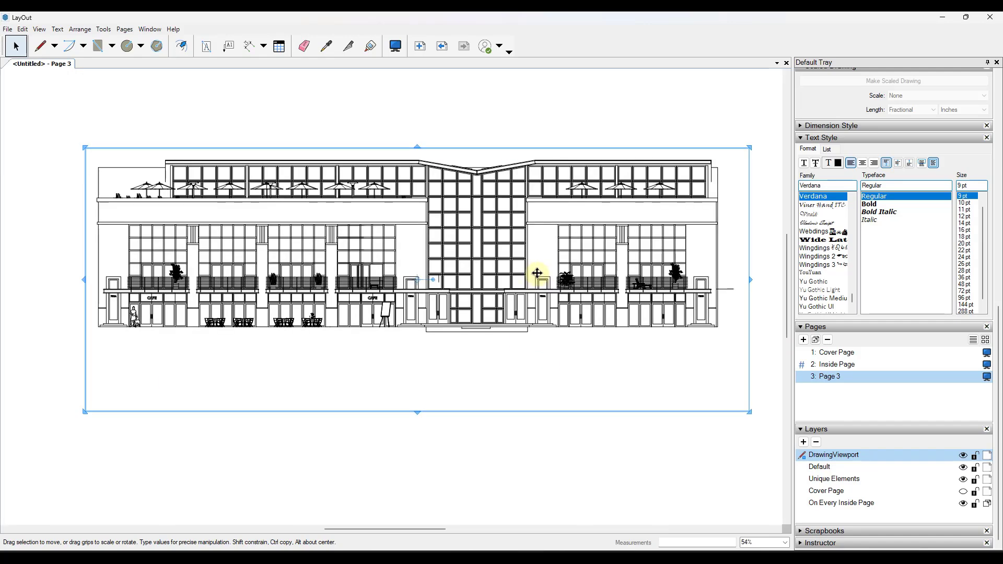
pyautogui.scroll(1, 538, 270)
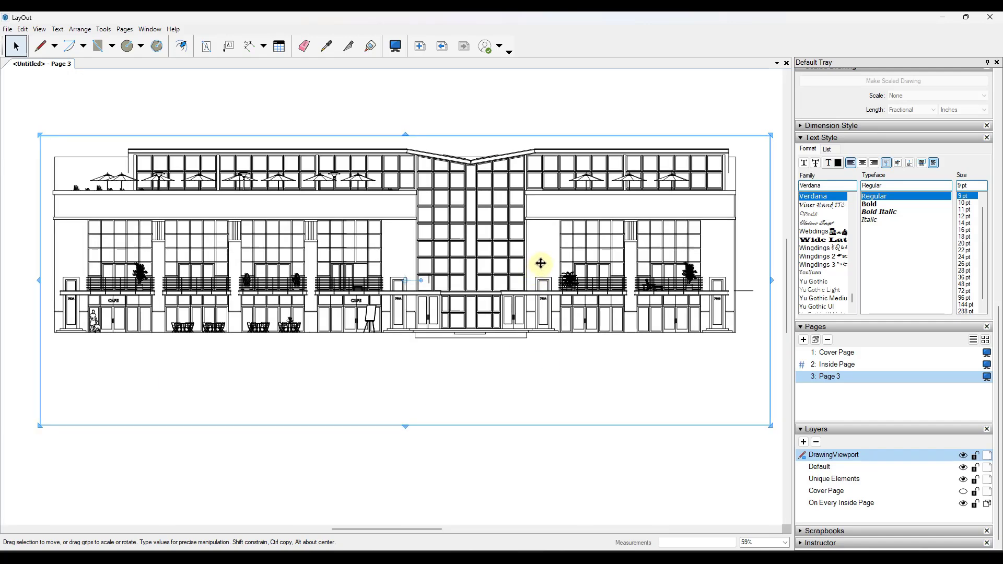
pyautogui.press('Up')
pyautogui.press('Up')
pyautogui.press('Up')
pyautogui.press('Up')
pyautogui.press('Up')
pyautogui.press('Up')
pyautogui.press('Up')
pyautogui.press('Up')
pyautogui.press('Up')
pyautogui.press('Up')
pyautogui.press('Up')
pyautogui.press('Up')
pyautogui.press('Up')
pyautogui.press('Up')
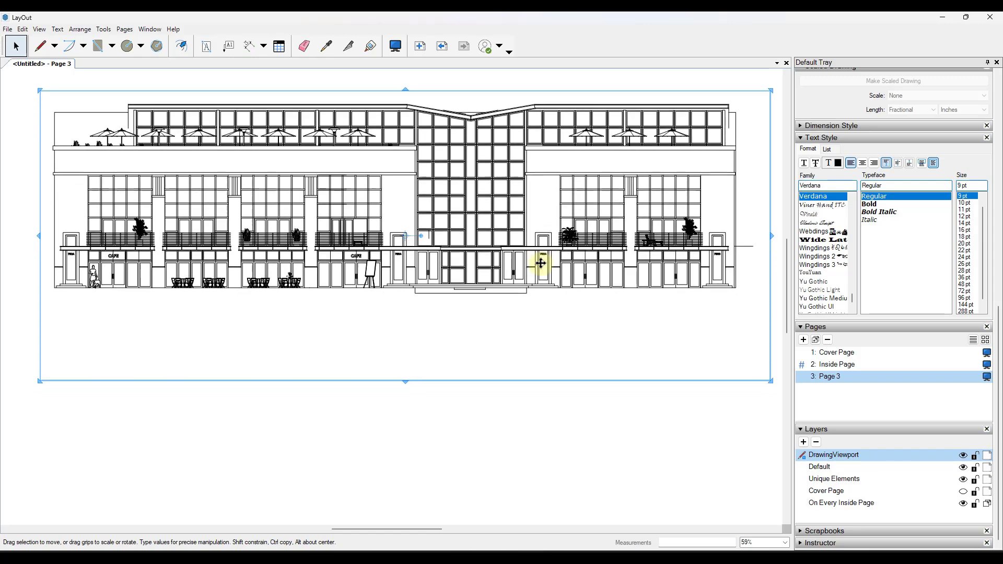
pyautogui.press('Up')
pyautogui.press('Up')
pyautogui.press('Up')
pyautogui.press('Up')
pyautogui.press('Up')
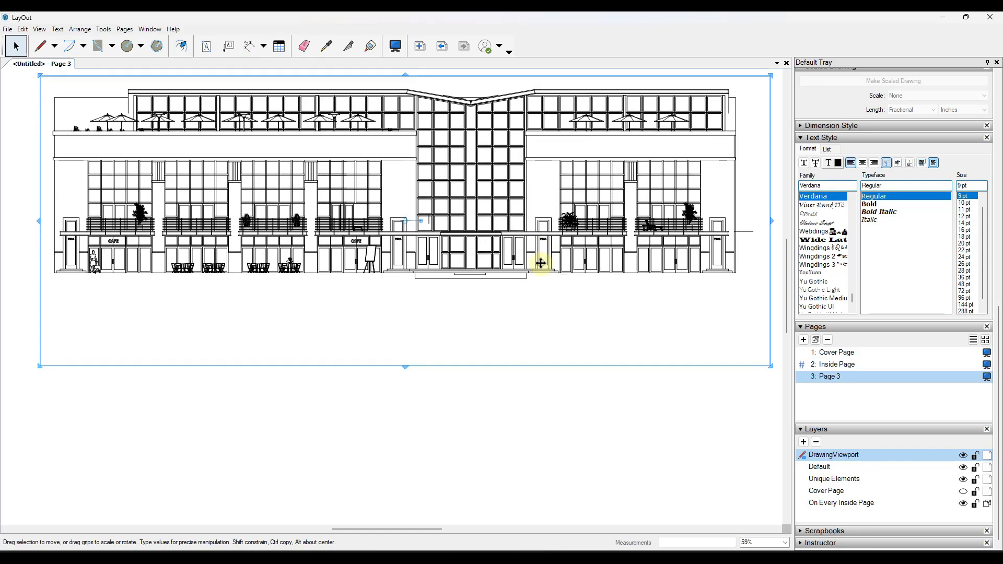
pyautogui.press('Down')
pyautogui.press('Down')
pyautogui.press('Down')
pyautogui.press('Down')
pyautogui.press('Down')
pyautogui.press('Down')
pyautogui.press('Down')
pyautogui.press('Down')
pyautogui.press('Down')
pyautogui.press('Down')
pyautogui.press('Up')
pyautogui.press('Up')
pyautogui.press('Up')
pyautogui.press('Up')
pyautogui.press('Up')
pyautogui.press('Up')
pyautogui.press('Up')
pyautogui.press('Up')
pyautogui.press('Up')
pyautogui.press('Up')
pyautogui.press('Down')
pyautogui.press('Down')
pyautogui.press('Down')
pyautogui.press('Down')
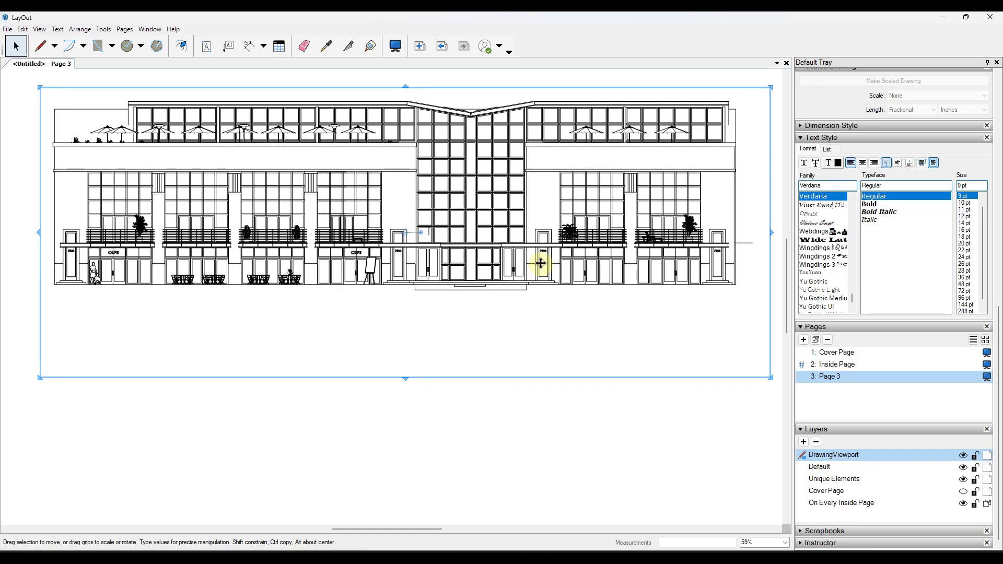
pyautogui.press('Up')
pyautogui.press('Up')
pyautogui.press('Up')
pyautogui.press('Up')
pyautogui.press('Up')
pyautogui.press('Up')
pyautogui.press('Up')
pyautogui.press('Up')
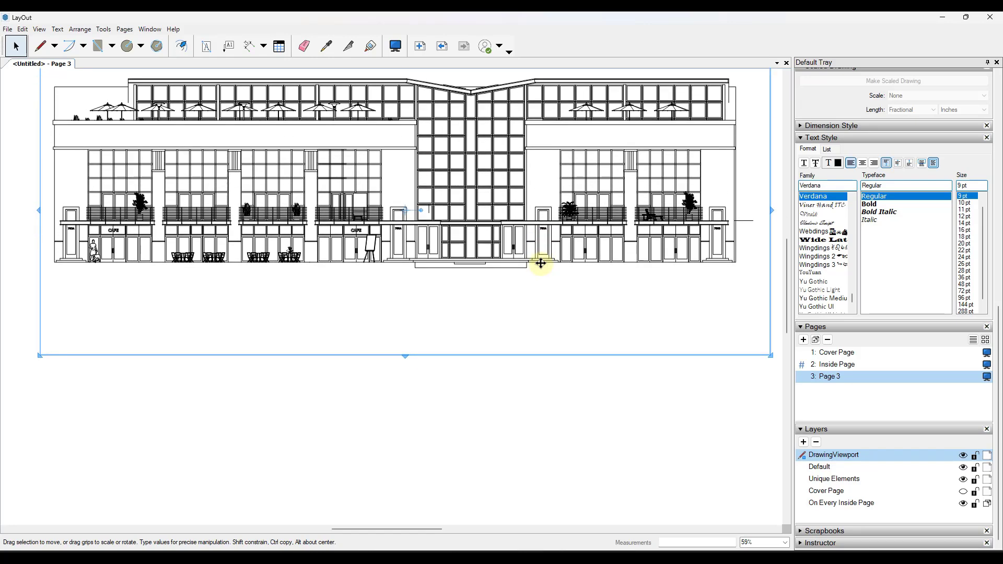
pyautogui.press('Down')
pyautogui.press('Down')
pyautogui.press('Down')
pyautogui.press('Down')
pyautogui.press('Down')
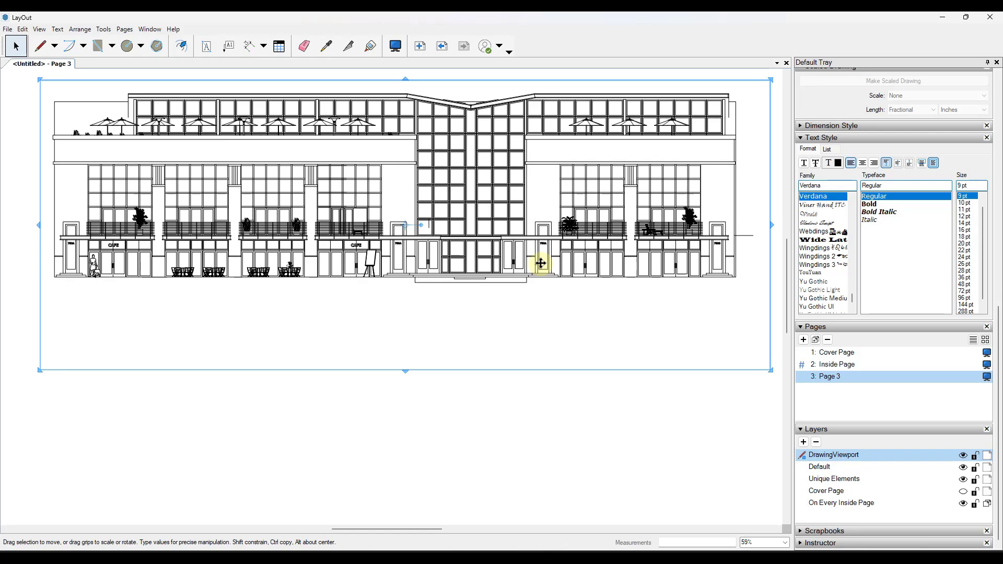
pyautogui.press('Right')
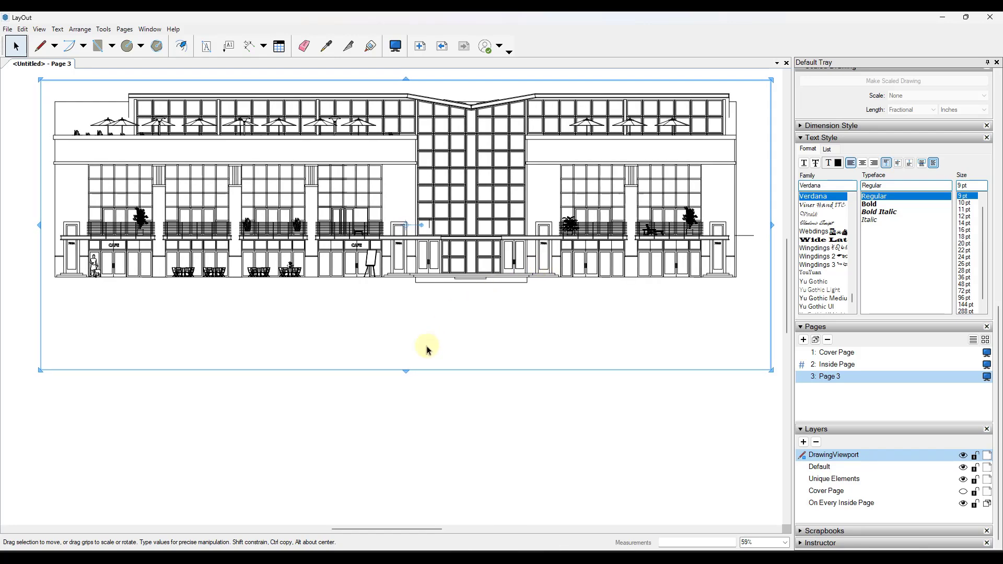
# Step: Examine the floor plan viewport on the Inside Page up close and in relation to the whole sheet
pyautogui.scroll(-5, 427, 349)
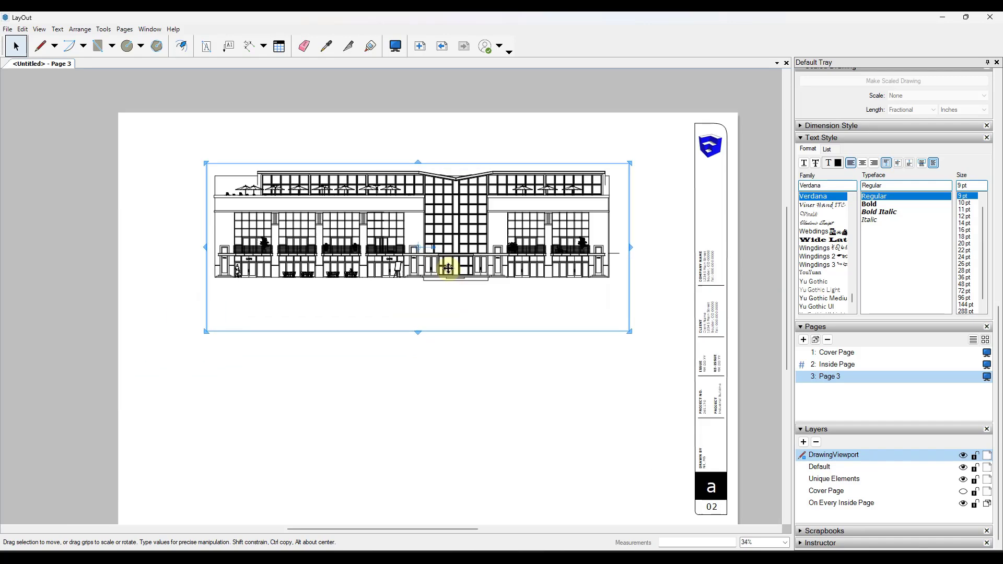
pyautogui.press('pageup')
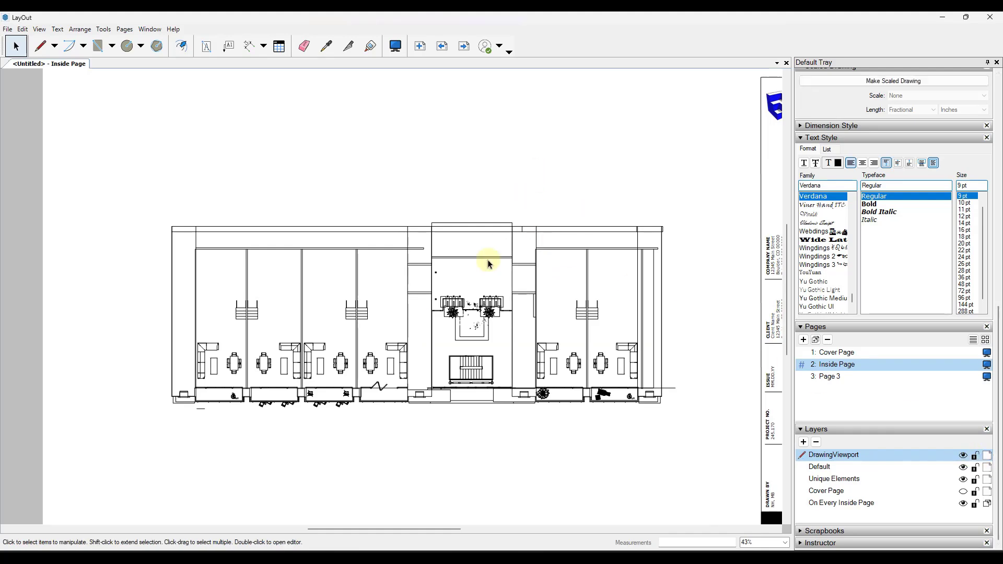
pyautogui.click(532, 175)
pyautogui.scroll(4, 432, 292)
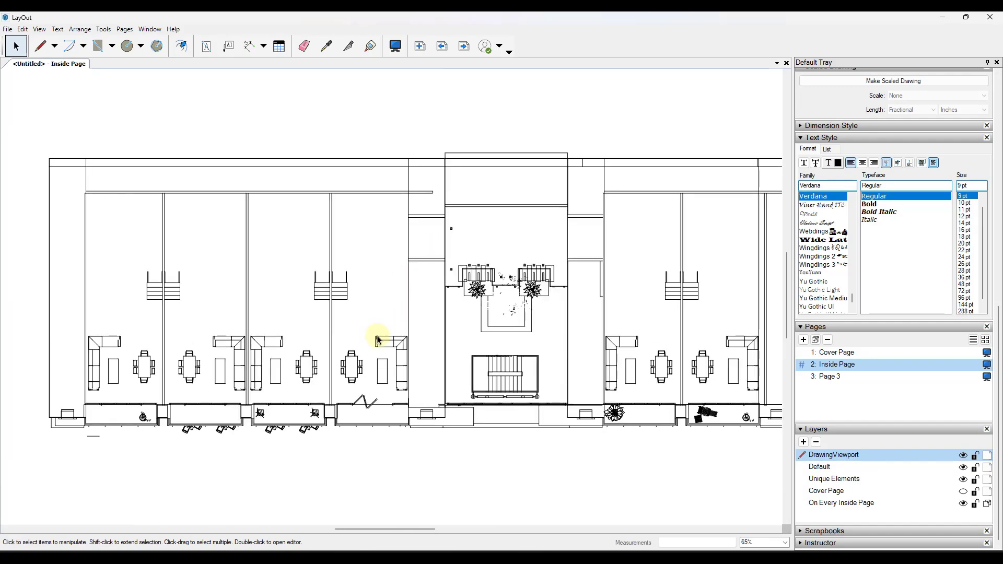
pyautogui.scroll(5, 624, 344)
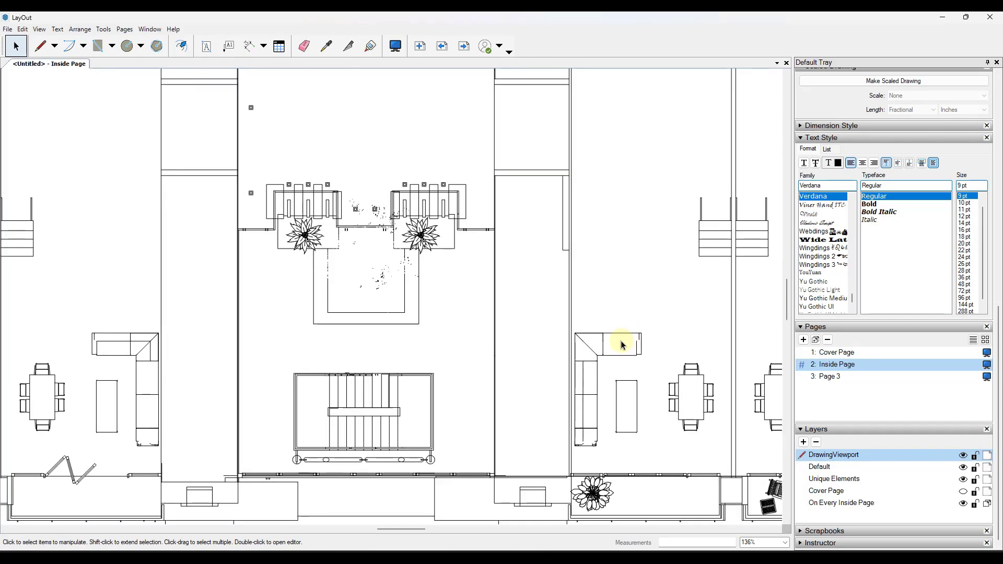
pyautogui.click(623, 345)
pyautogui.scroll(-4, 597, 351)
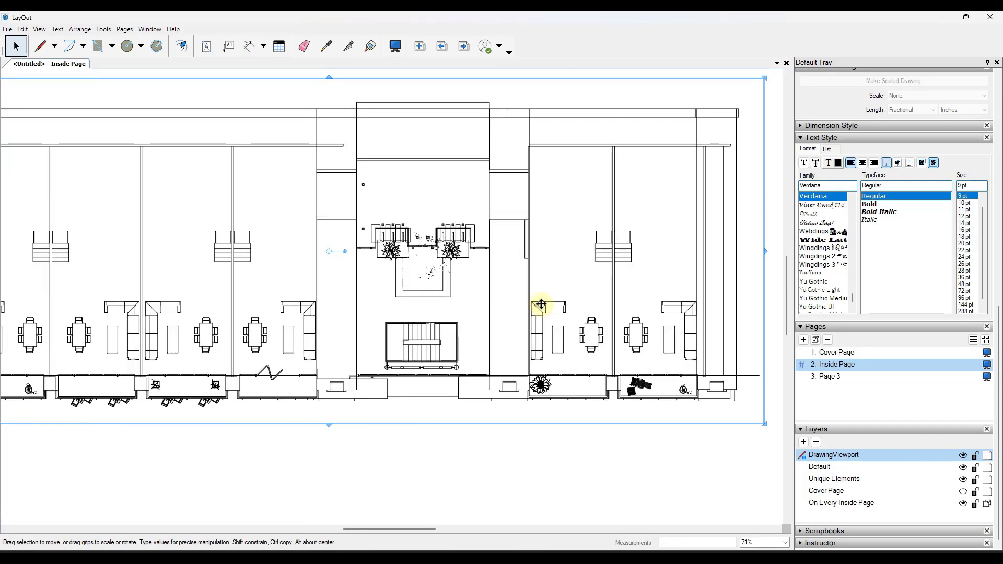
pyautogui.scroll(-1, 539, 300)
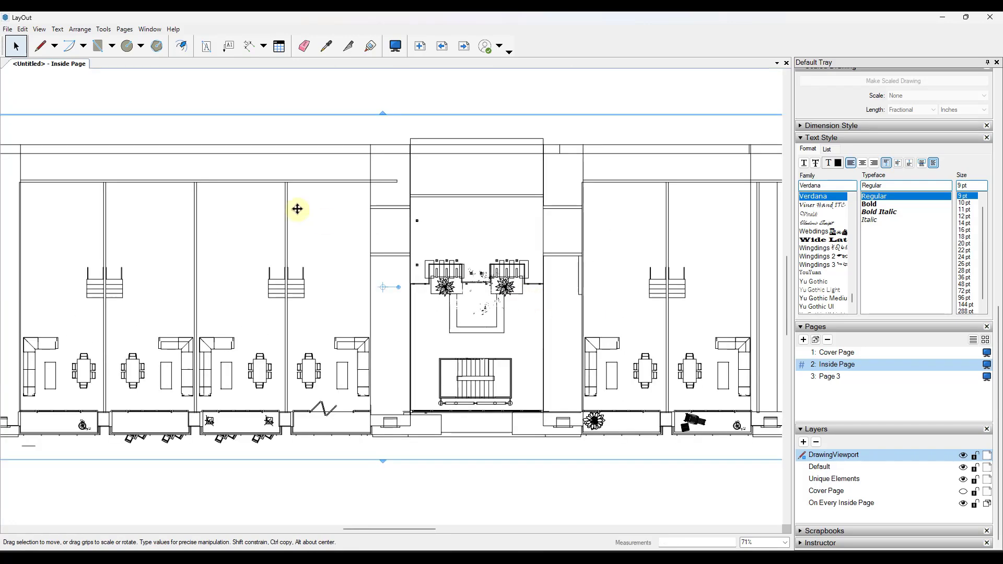
pyautogui.scroll(-2, 307, 215)
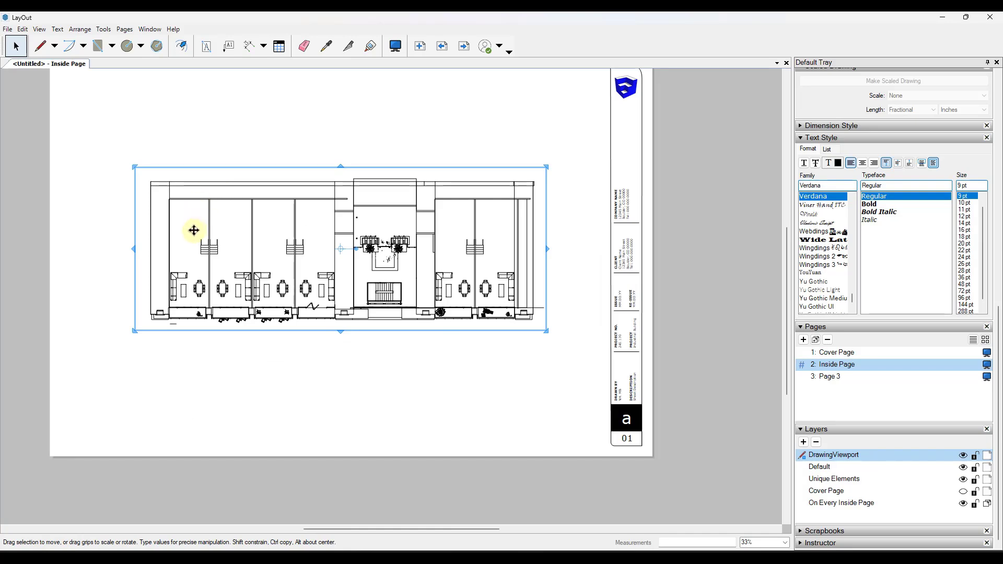
# Step: Lock the DrawingViewport layer and check the floor plan on the Inside Page against accidental selection
pyautogui.click(975, 458)
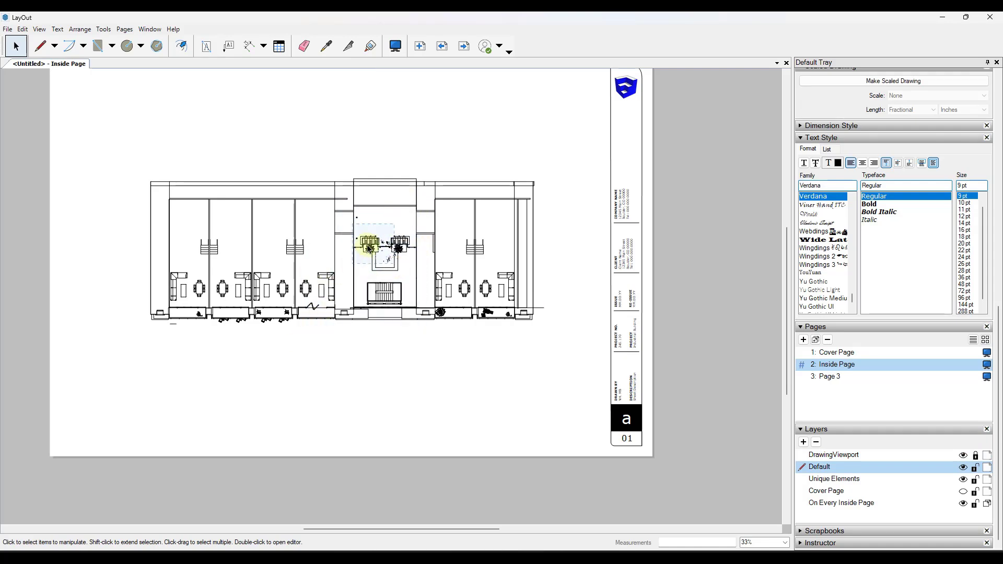
pyautogui.scroll(3, 884, 449)
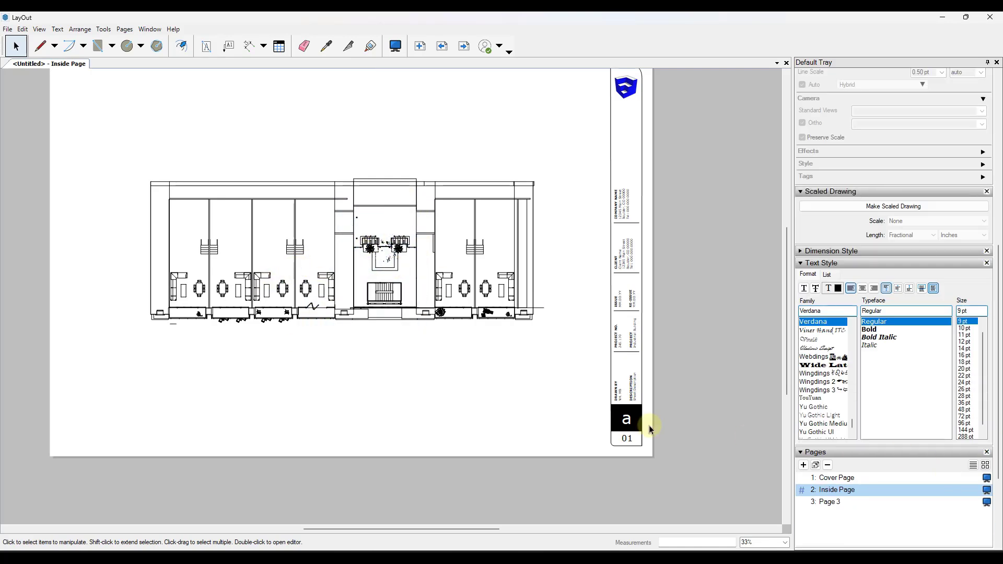
pyautogui.scroll(-3, 906, 478)
pyautogui.scroll(3, 307, 258)
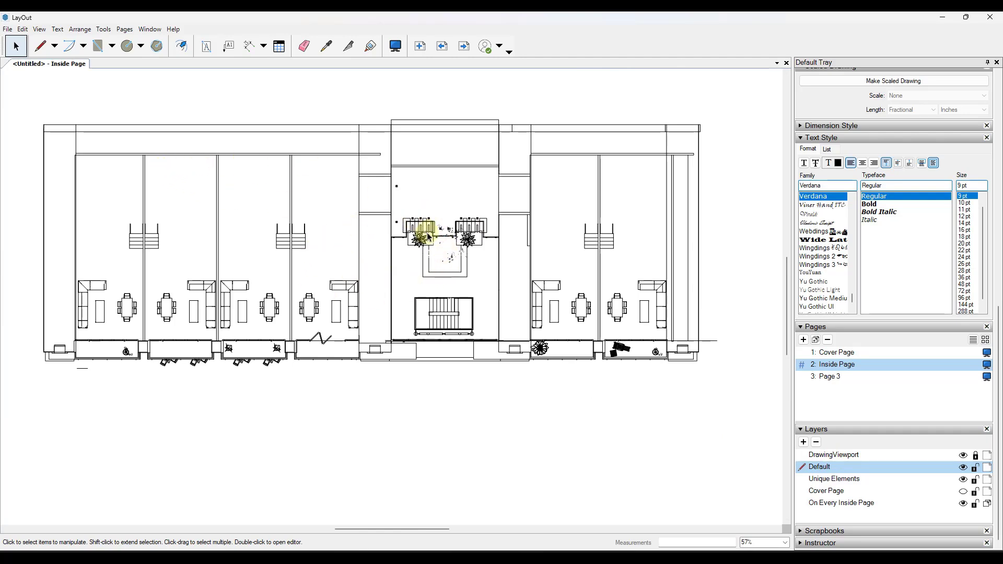
pyautogui.scroll(-2, 428, 237)
pyautogui.scroll(2, 457, 207)
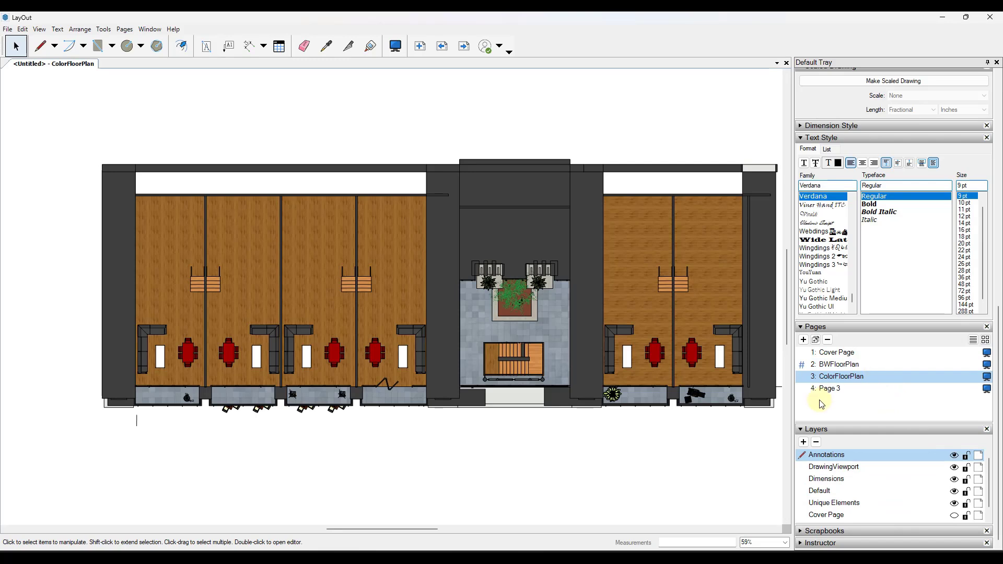
# Step: Collapse the layer list and display the TB-Plain Drawing References scrapbook
pyautogui.click(802, 430)
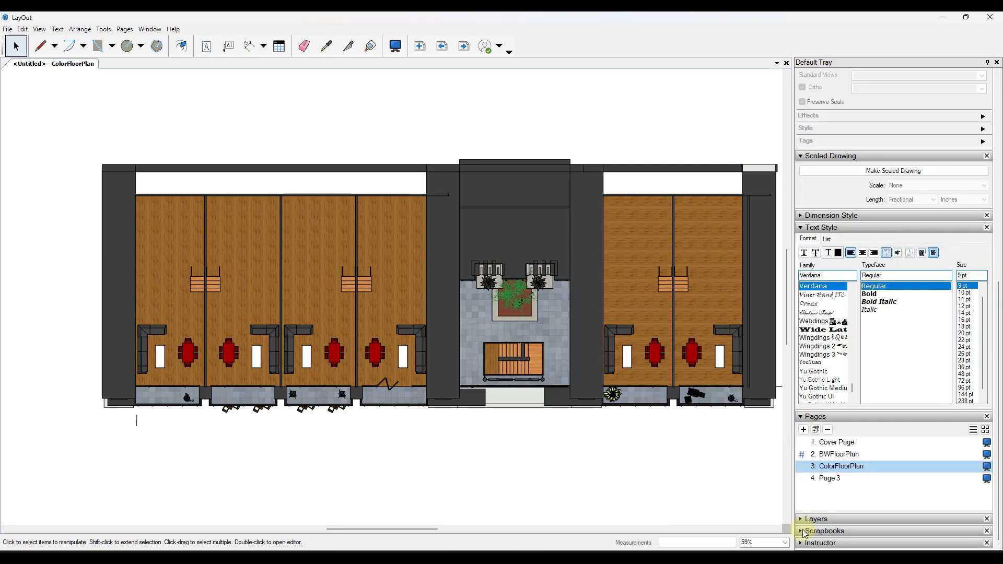
pyautogui.click(801, 532)
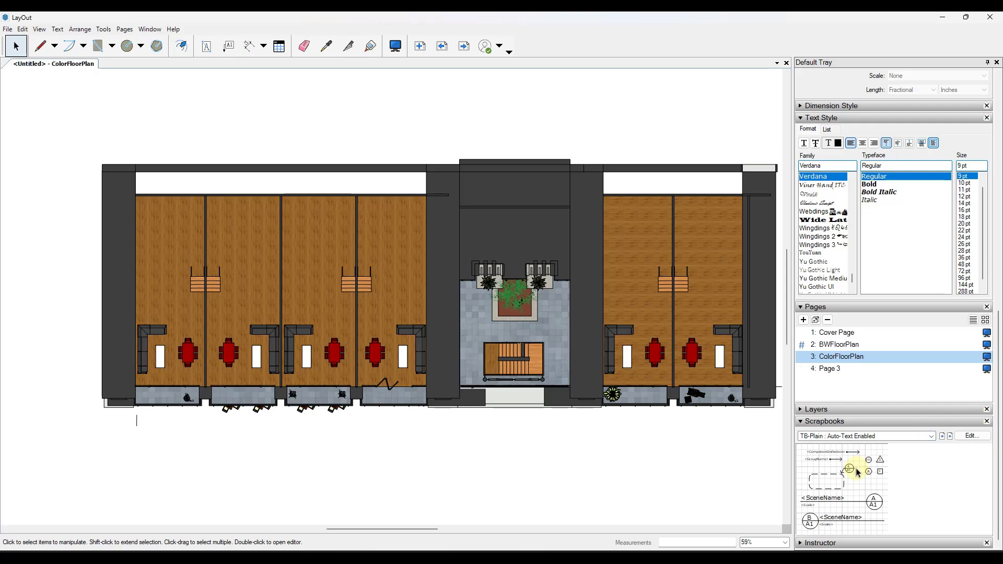
pyautogui.click(932, 436)
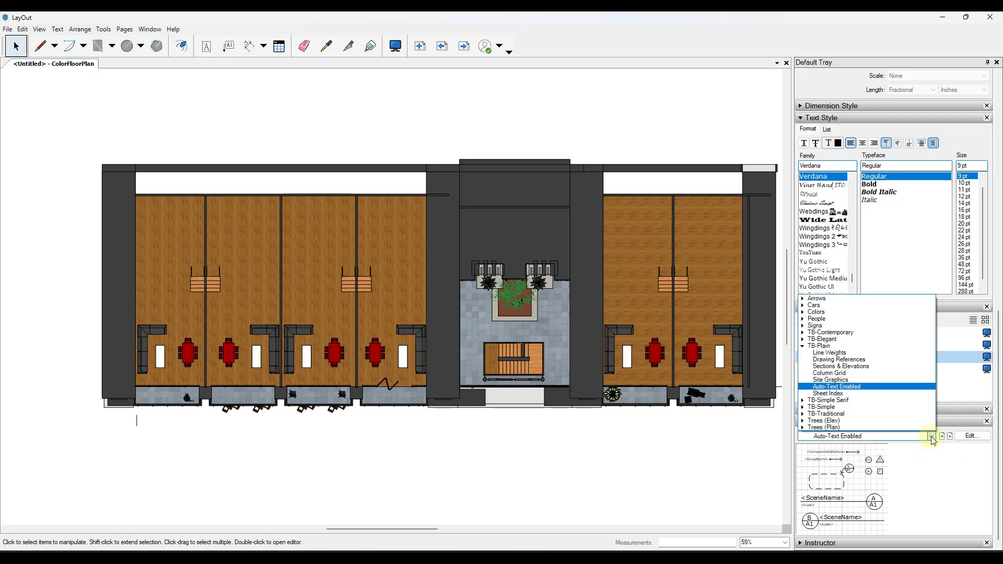
pyautogui.click(823, 347)
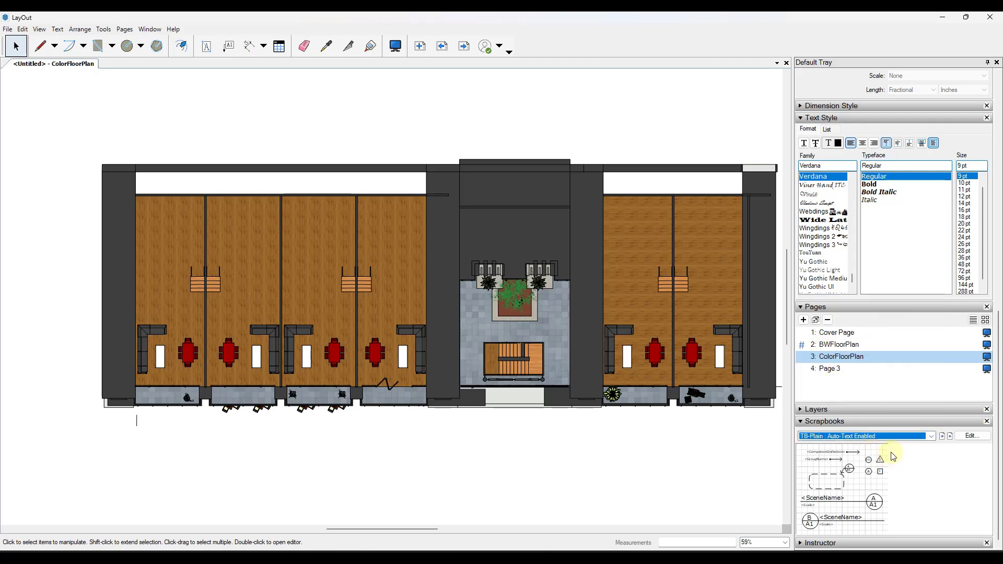
pyautogui.click(932, 437)
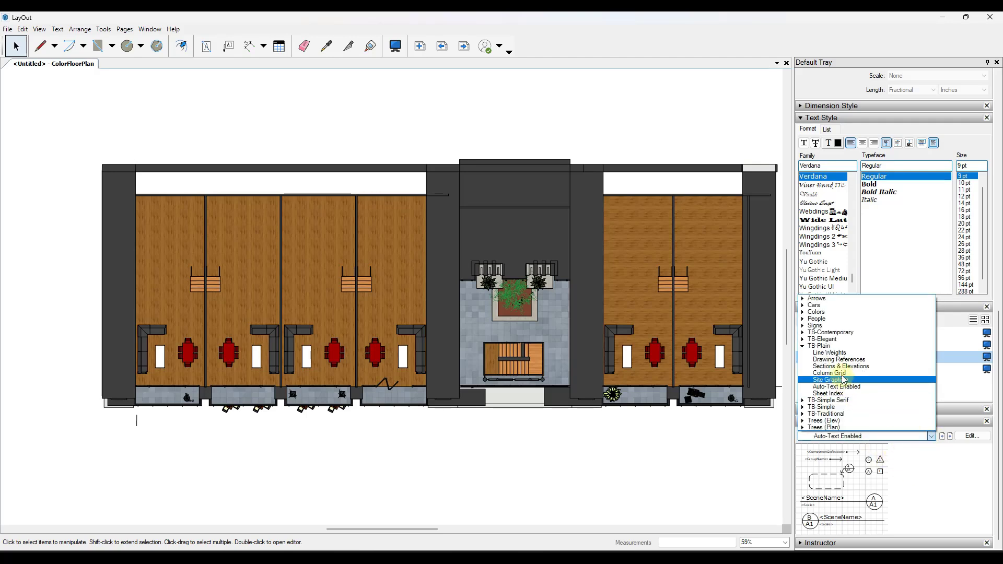
pyautogui.click(836, 360)
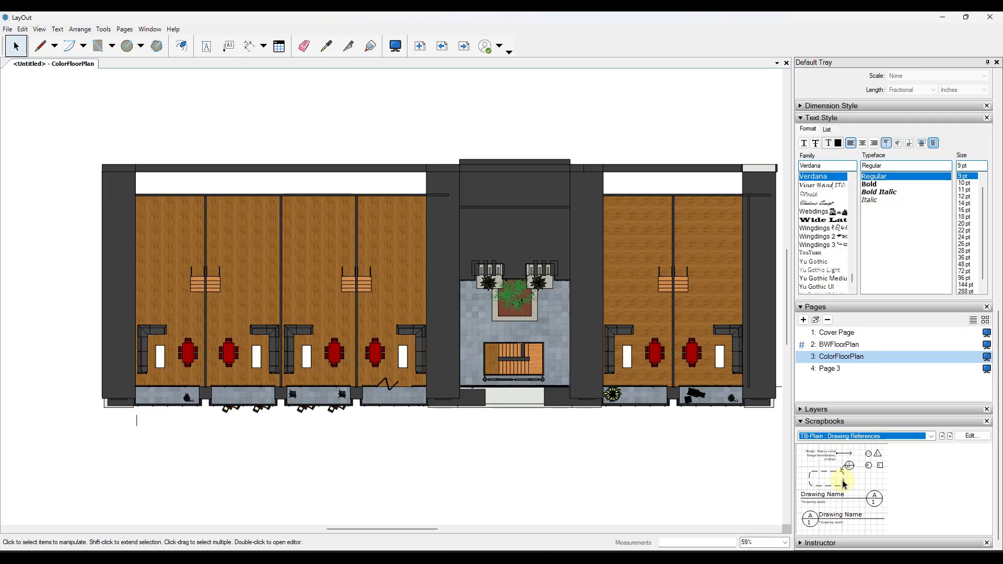
# Step: Place the dashed-box detail callout from the scrapbook on the colour floor plan, shifting it right over the wall beside the folding door
pyautogui.moveTo(825, 479)
pyautogui.mouseDown()
pyautogui.moveTo(415, 410)
pyautogui.moveTo(362, 389)
pyautogui.mouseUp()
pyautogui.scroll(5, 363, 389)
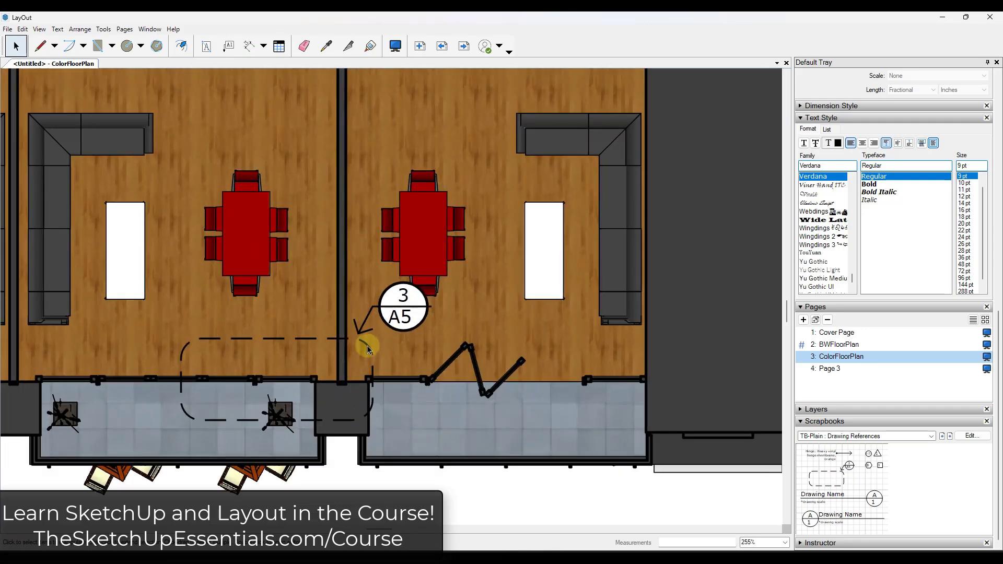
pyautogui.click(368, 345)
pyautogui.moveTo(367, 343); pyautogui.dragTo(481, 342)
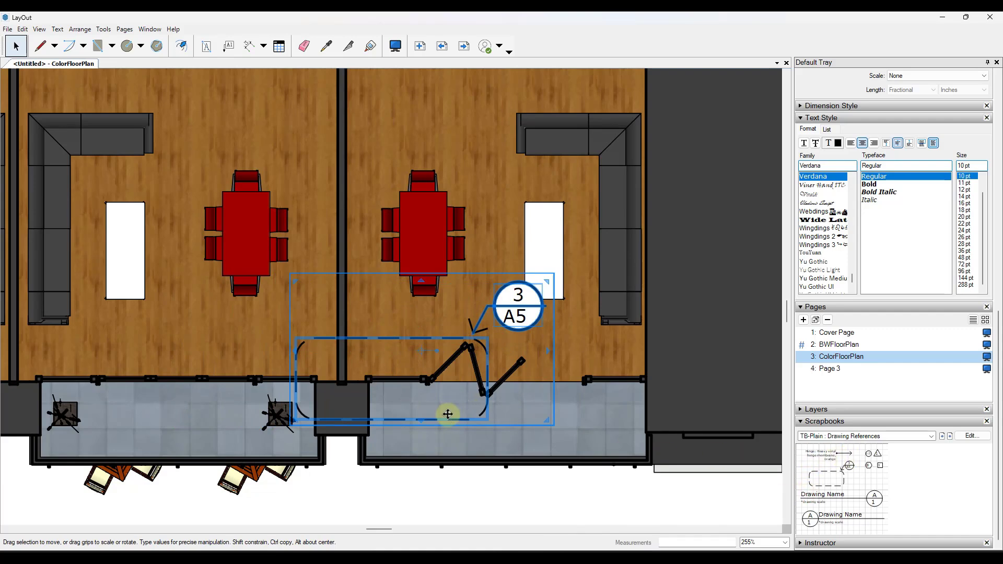
# Step: Open the callout group for editing and narrow its dashed box from the right side so it closely surrounds the wall end
pyautogui.doubleClick(413, 418)
pyautogui.click(486, 377)
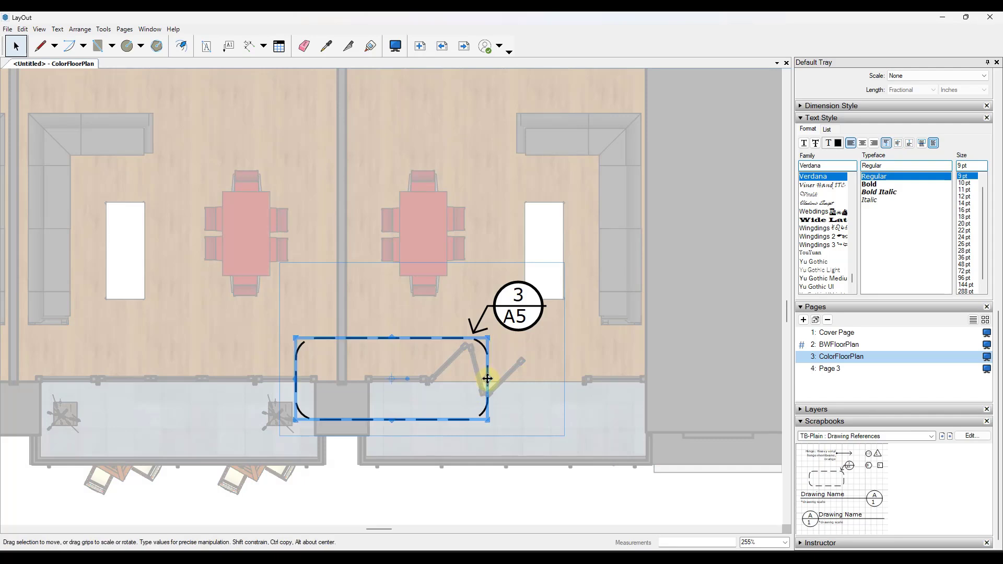
pyautogui.moveTo(487, 377); pyautogui.dragTo(408, 377)
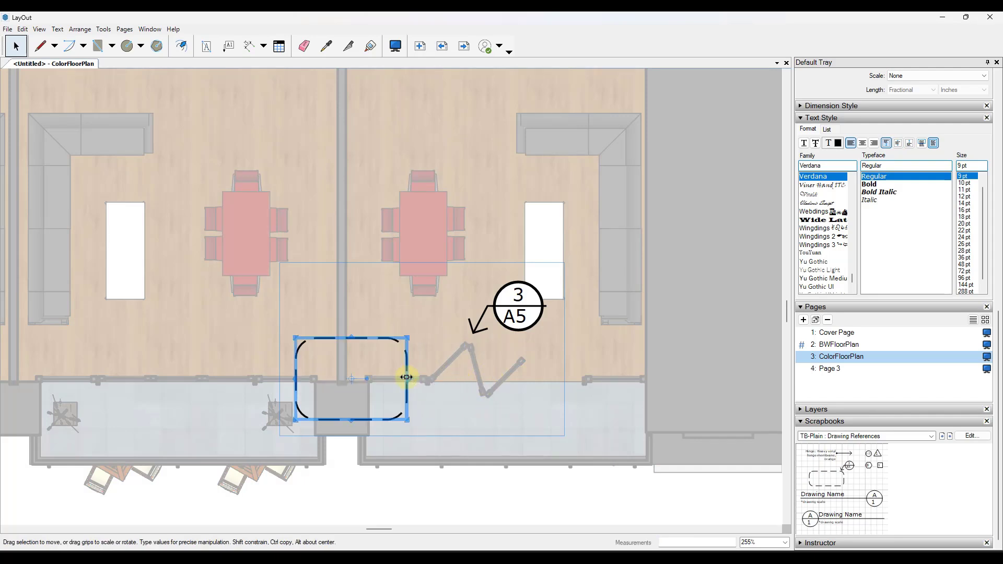
# Step: Move the callout's reference bubble and arrow left so the arrow tip meets the corner of the narrowed dashed box
pyautogui.click(480, 321)
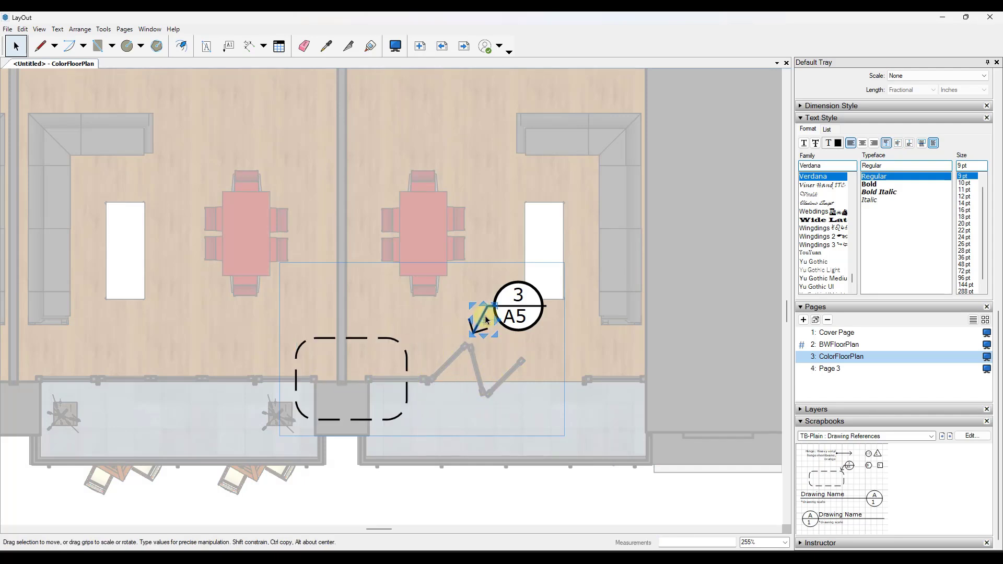
pyautogui.click(520, 314)
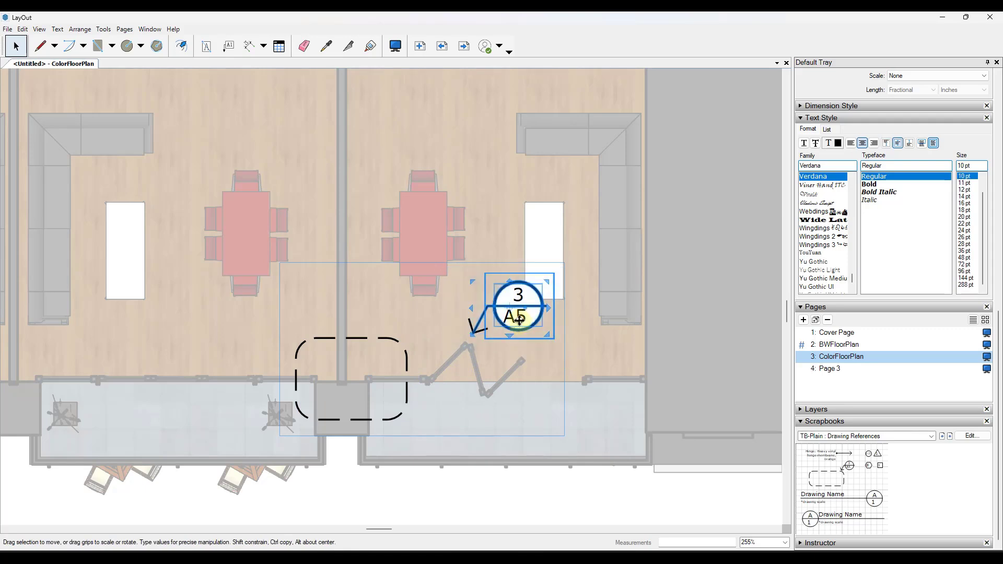
pyautogui.moveTo(516, 296); pyautogui.dragTo(460, 300)
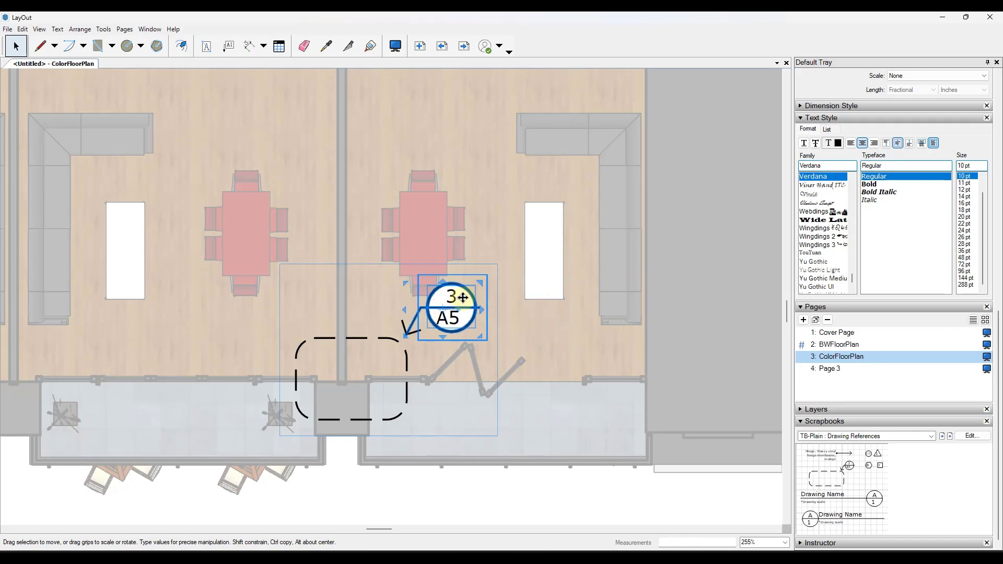
pyautogui.click(533, 381)
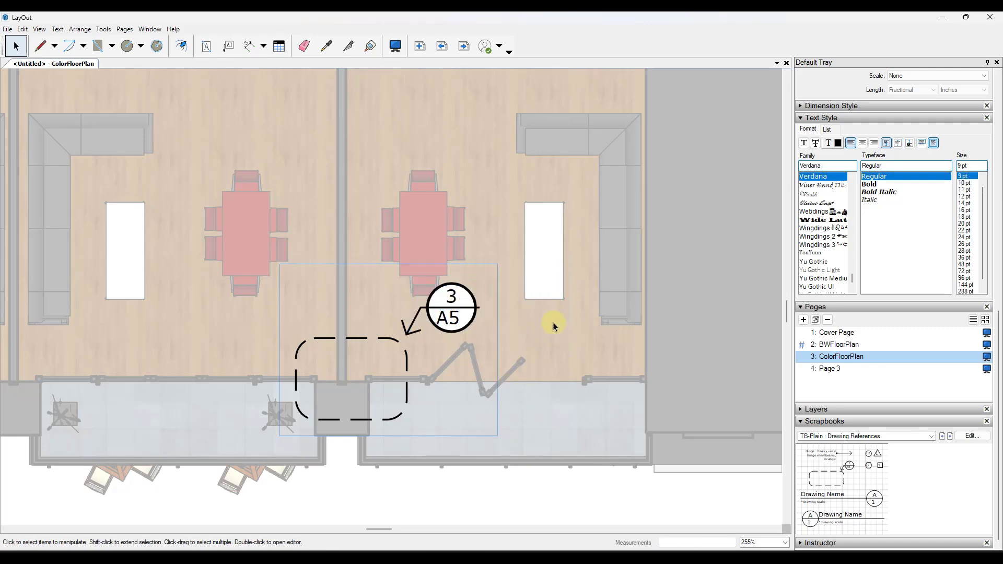
# Step: Change the callout bubble's text to detail number 1 and sheet reference A4, and finish editing the group
pyautogui.scroll(5, 478, 339)
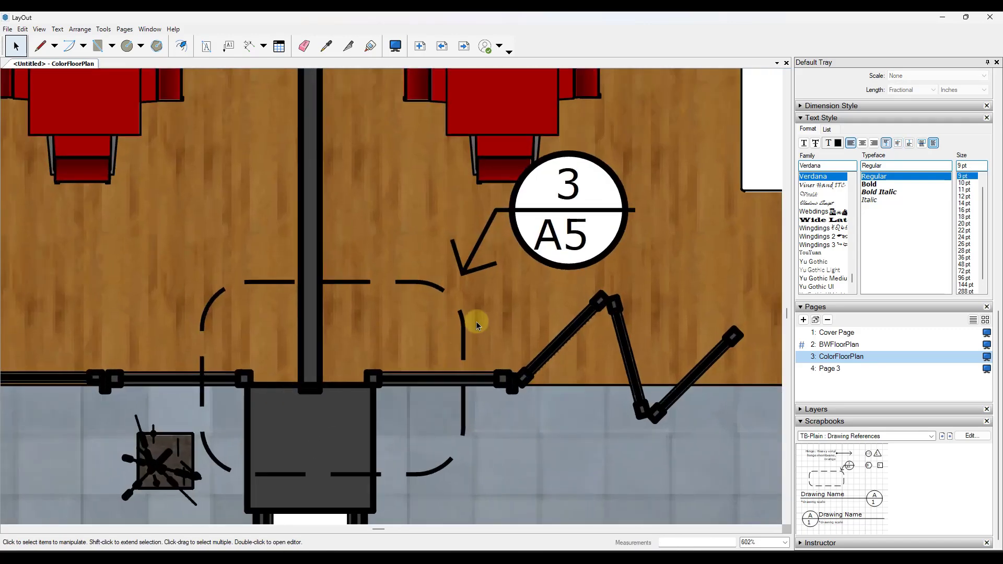
pyautogui.scroll(-2, 478, 325)
pyautogui.doubleClick(536, 226)
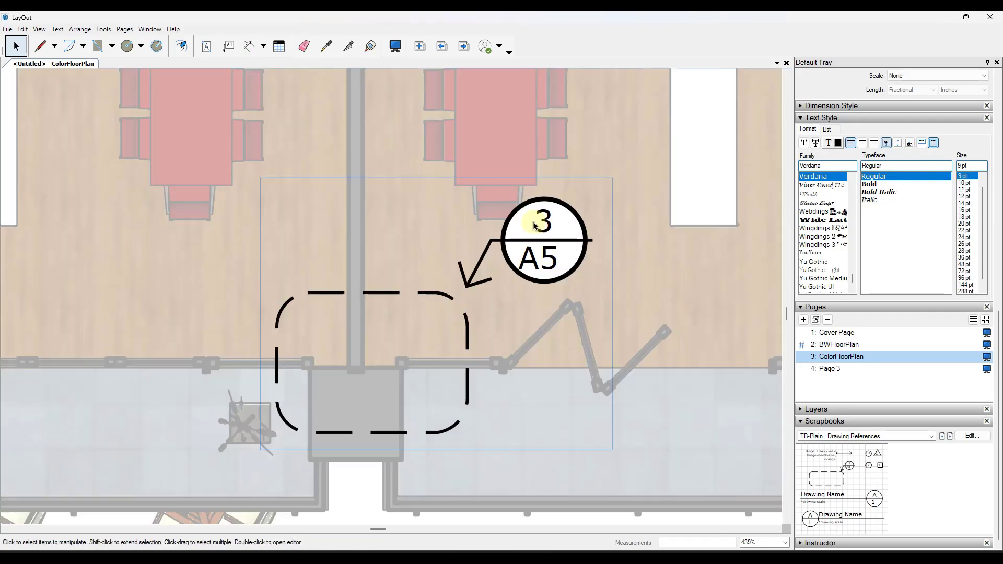
pyautogui.click(536, 226)
pyautogui.doubleClick(537, 224)
pyautogui.click(538, 222)
pyautogui.doubleClick(539, 219)
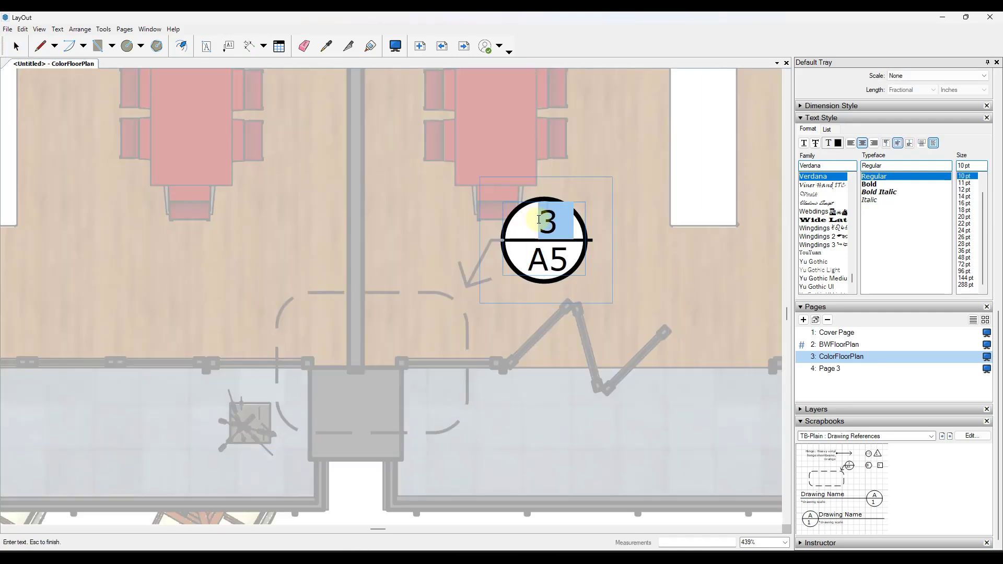
pyautogui.write('1')
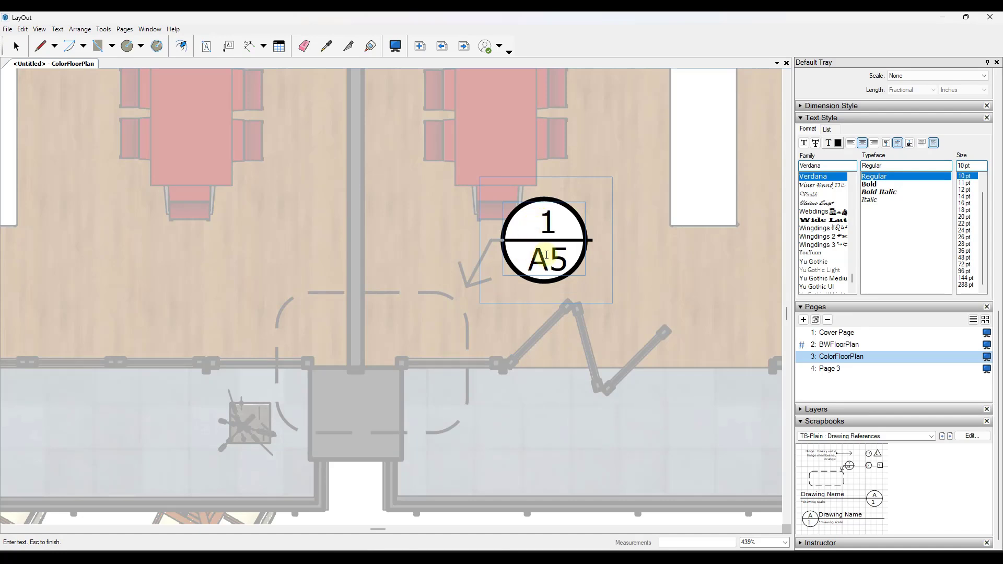
pyautogui.moveTo(549, 260); pyautogui.dragTo(561, 257)
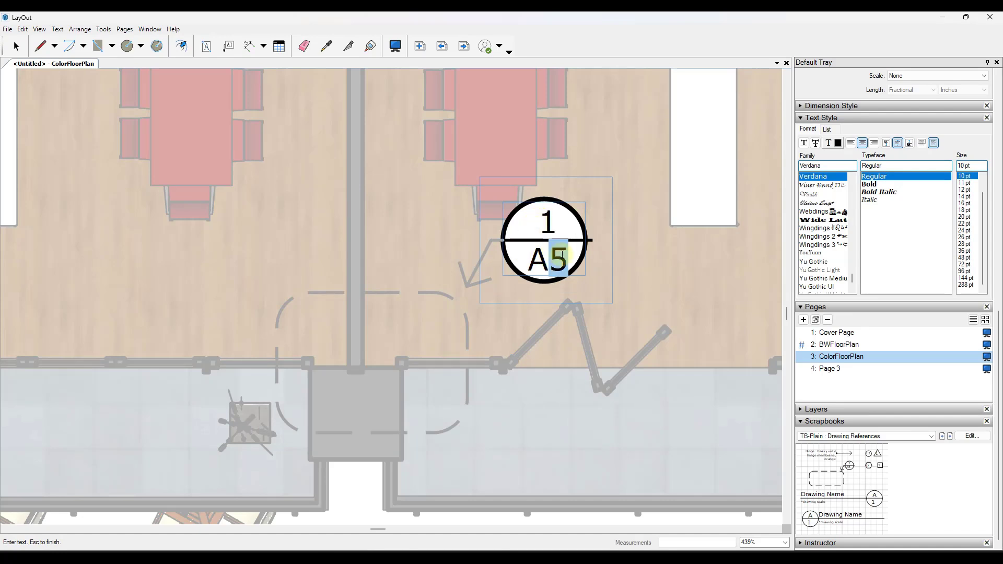
pyautogui.write('4')
pyautogui.press('Escape')
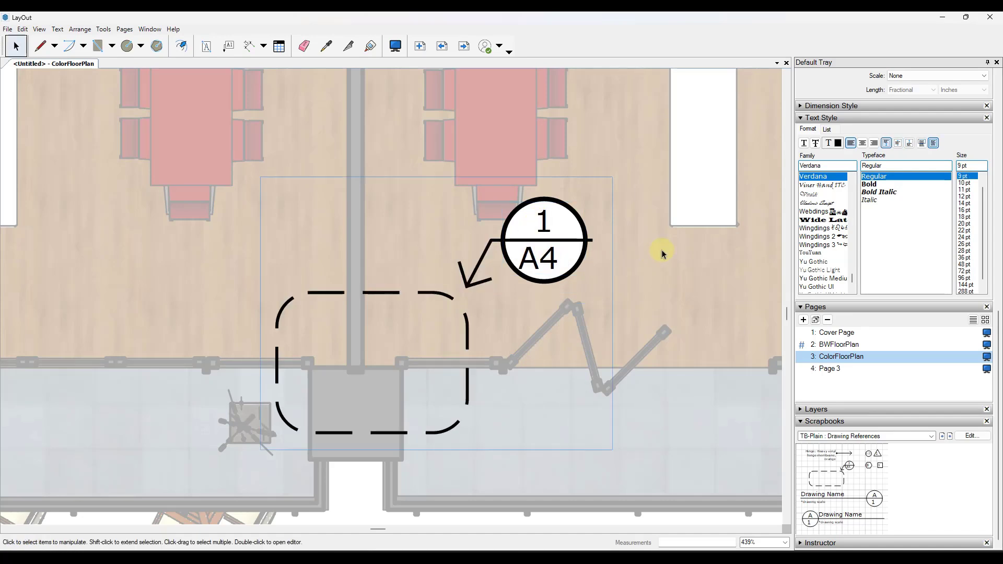
pyautogui.scroll(-3, 529, 292)
pyautogui.scroll(-5, 507, 294)
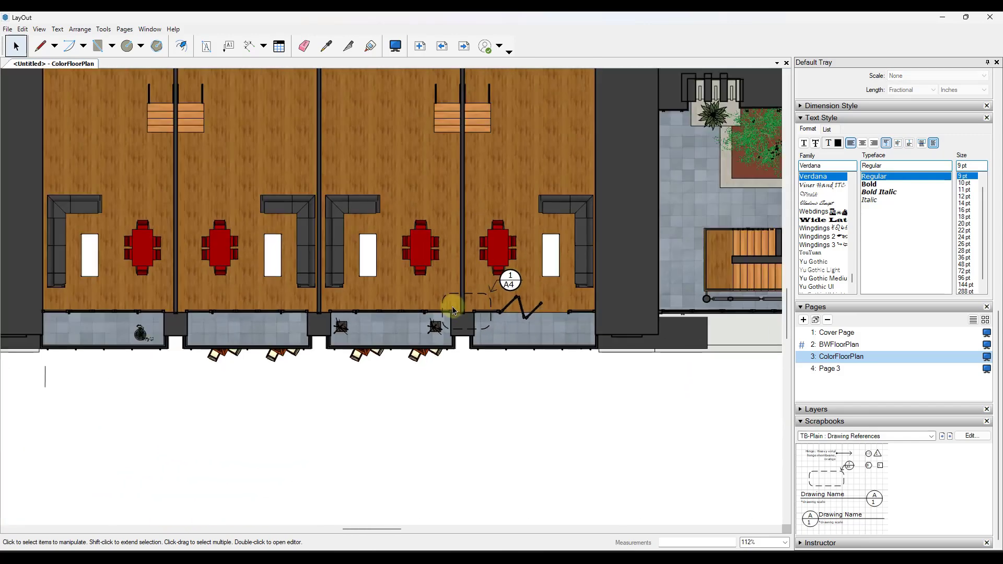
pyautogui.scroll(4, 481, 296)
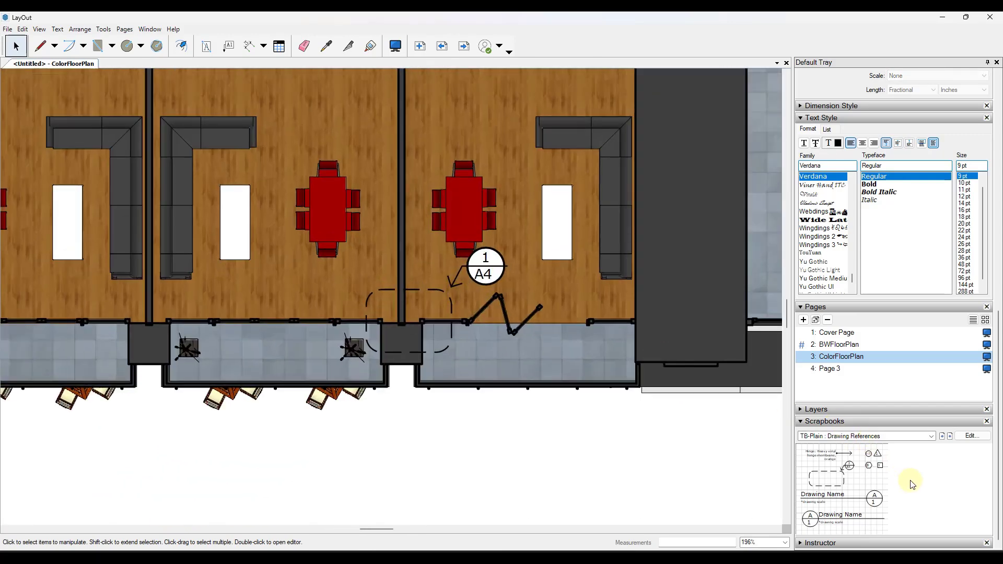
pyautogui.click(932, 437)
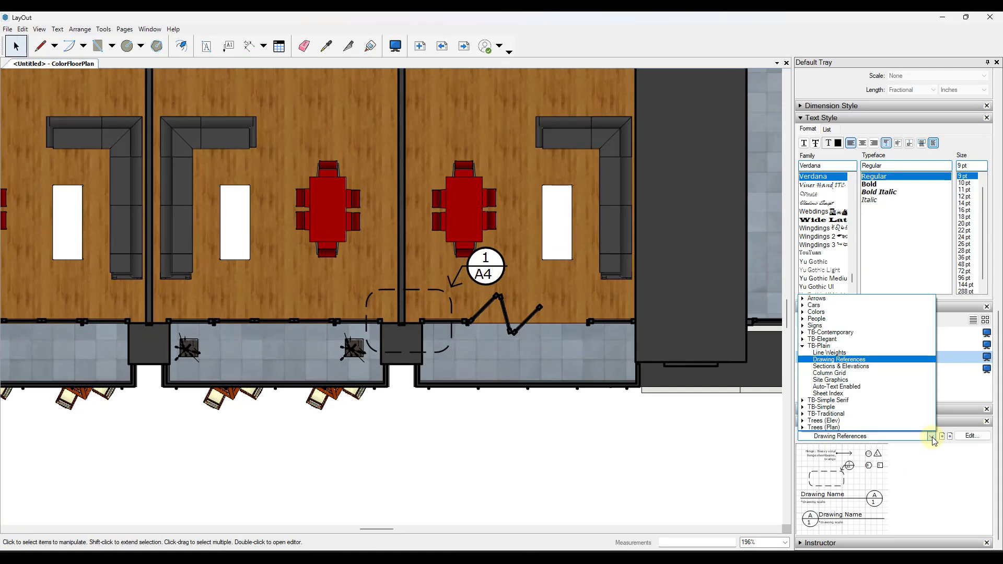
pyautogui.click(932, 437)
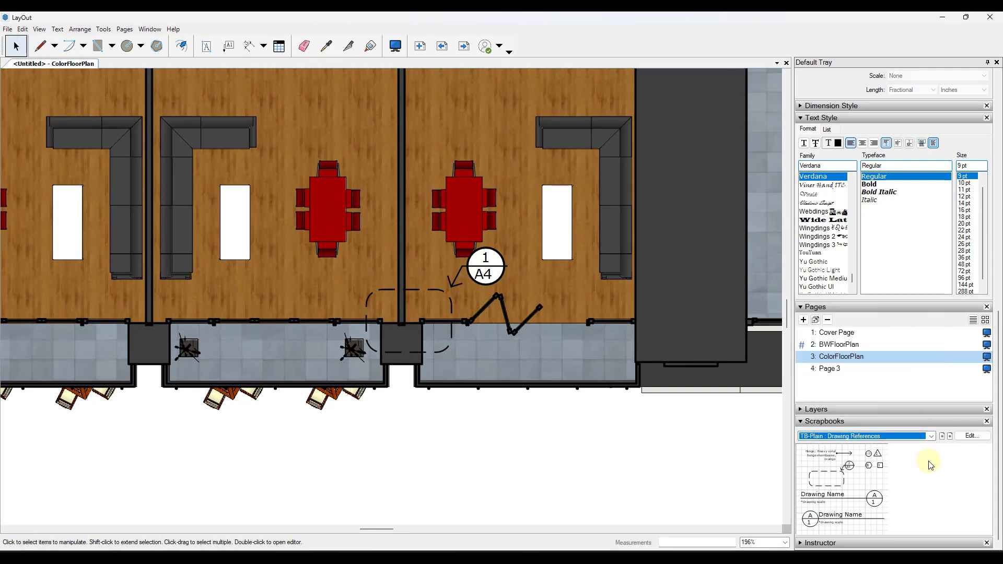
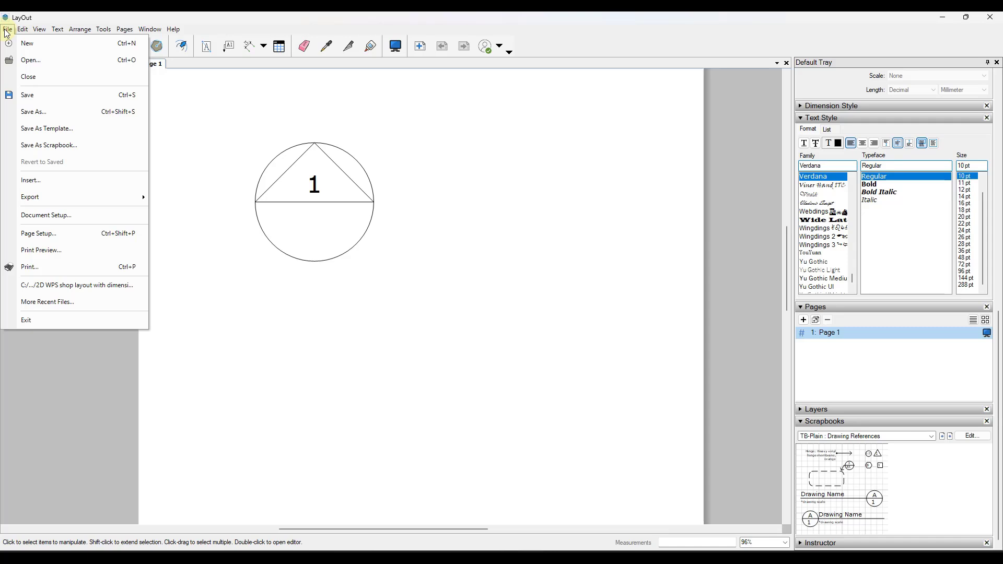
# Step: Save the circle-and-triangle symbol document as a scrapbook, named with the author's first name followed by "Detail Callouts"
pyautogui.click(46, 146)
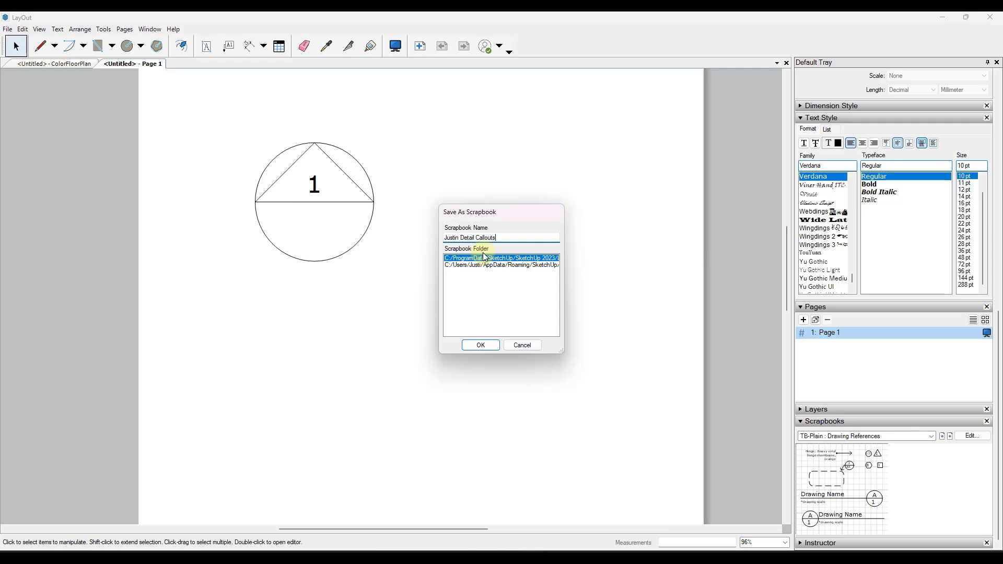
pyautogui.press('Return')
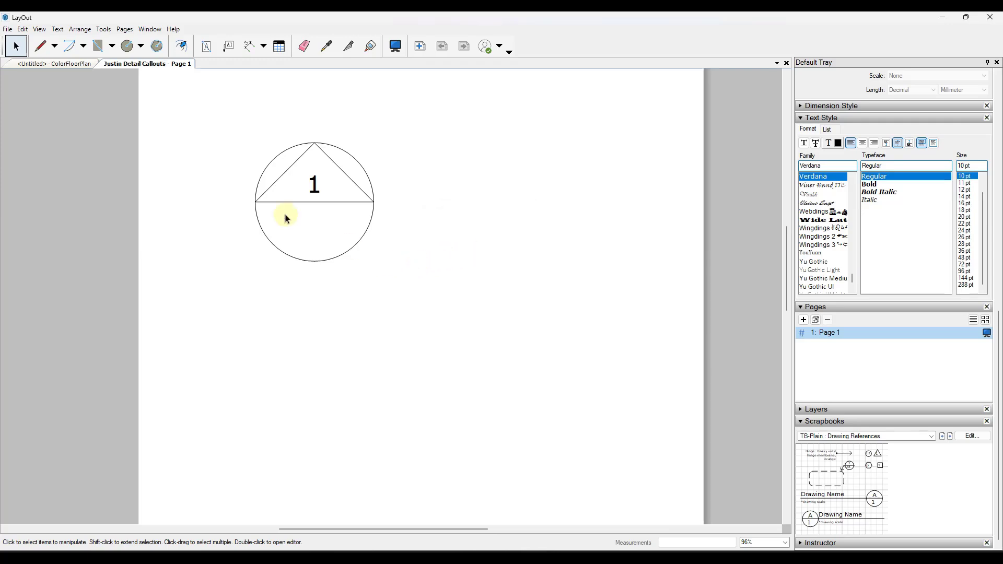
# Step: Return to the colour floor plan document and place the circular callout from the custom Detail Callouts scrapbook at the plan's lower edge
pyautogui.click(73, 64)
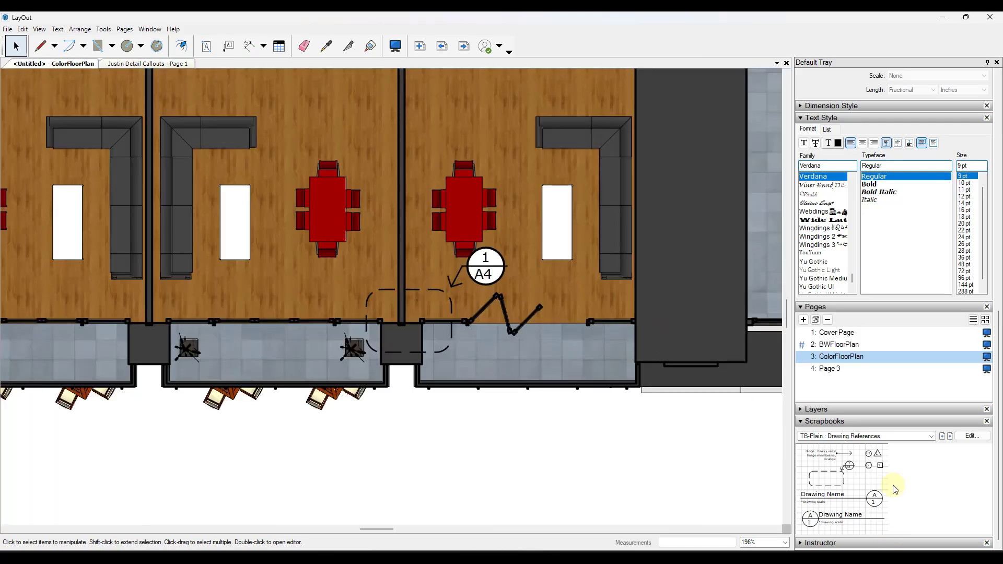
pyautogui.click(931, 437)
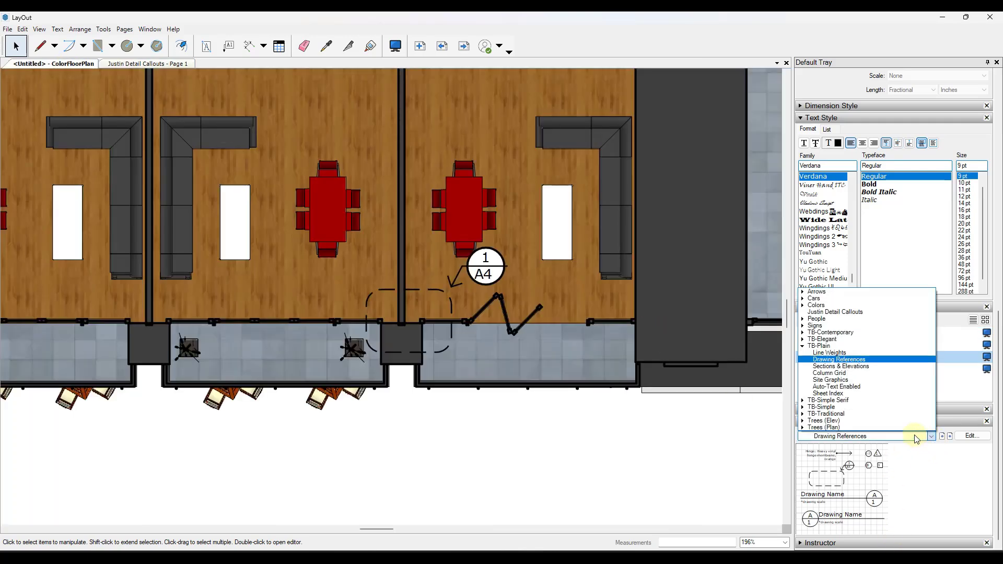
pyautogui.click(845, 314)
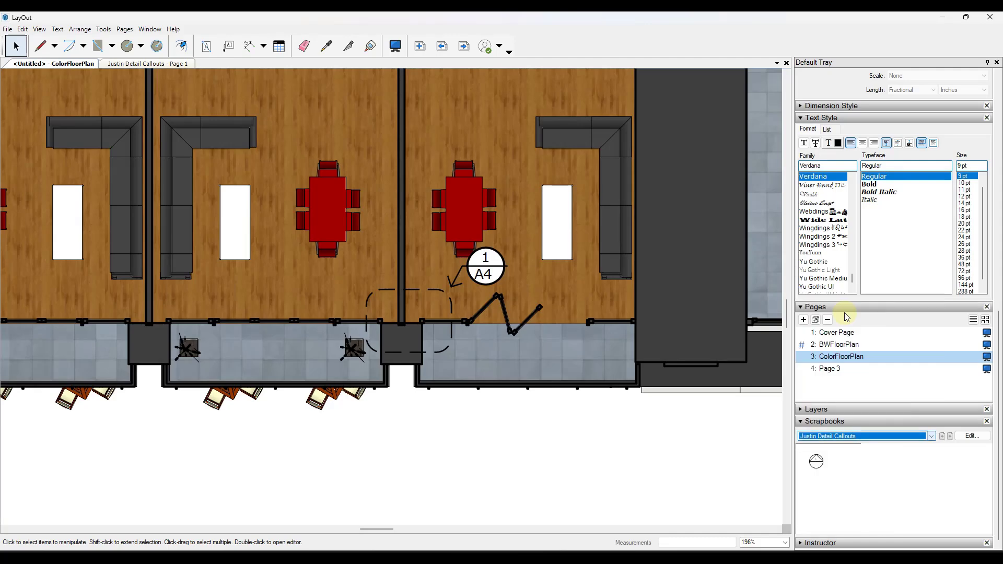
pyautogui.click(409, 440)
pyautogui.scroll(-5, 427, 412)
pyautogui.scroll(-2, 424, 414)
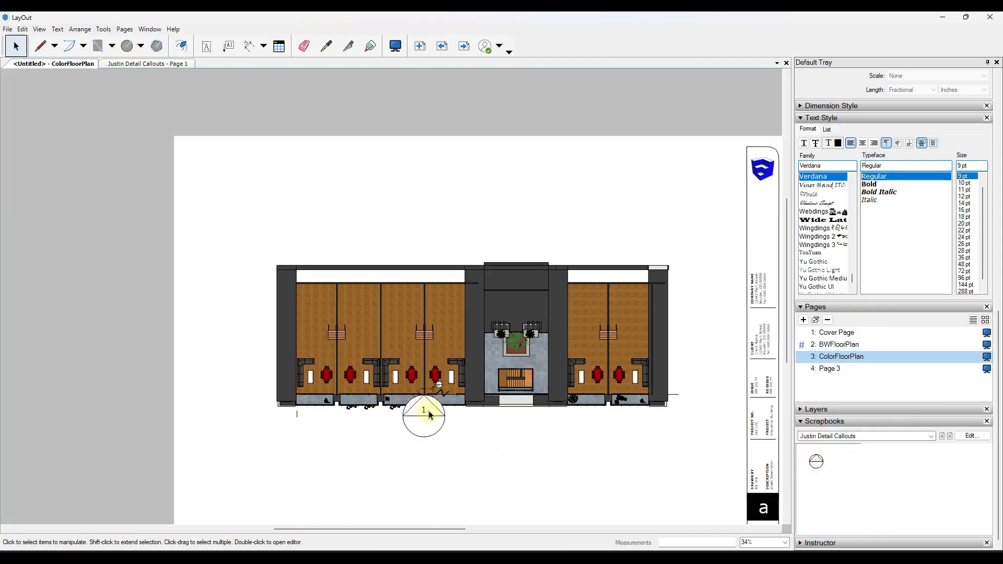
# Step: Move the circular callout down into the blank space just below the floor plan
pyautogui.click(430, 418)
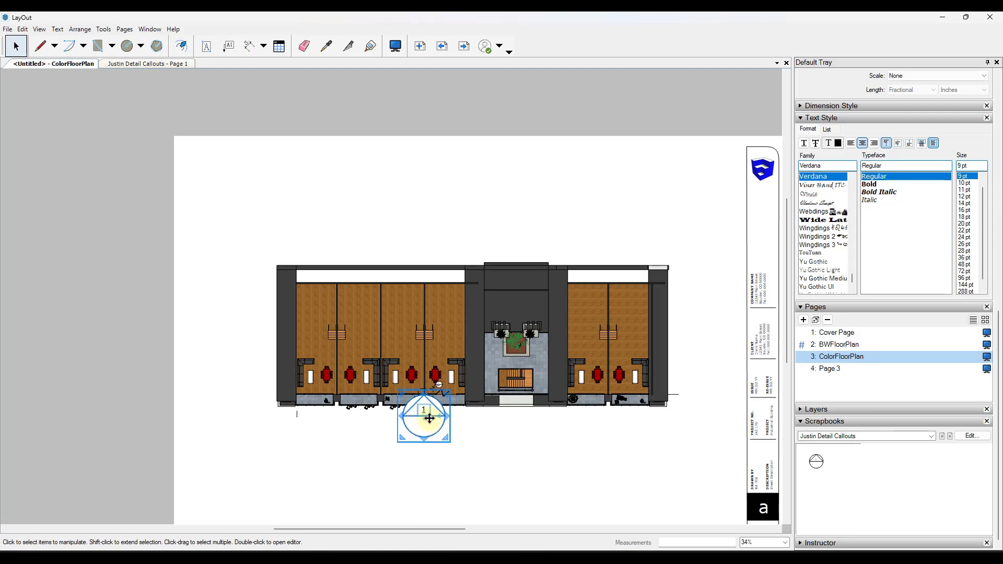
pyautogui.moveTo(432, 419); pyautogui.dragTo(434, 437)
pyautogui.click(486, 441)
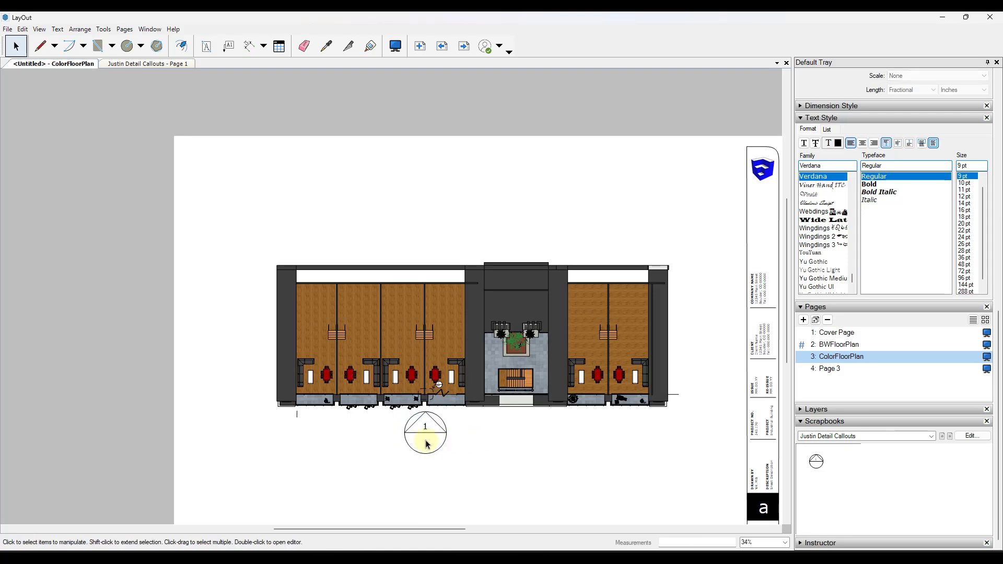
# Step: Scale down the circle-and-triangle callout in the Detail Callouts scrapbook document and save the document
pyautogui.click(429, 445)
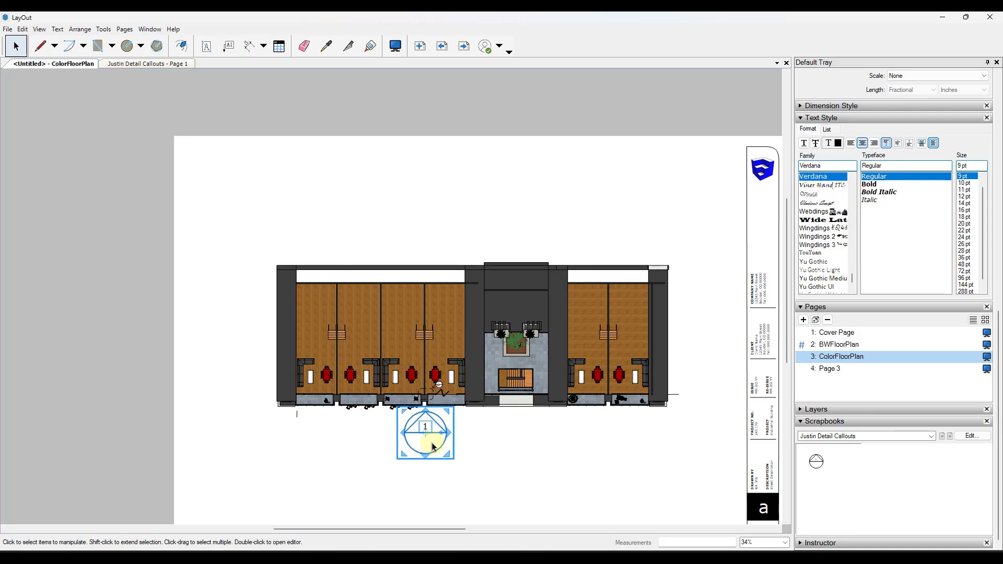
pyautogui.click(137, 65)
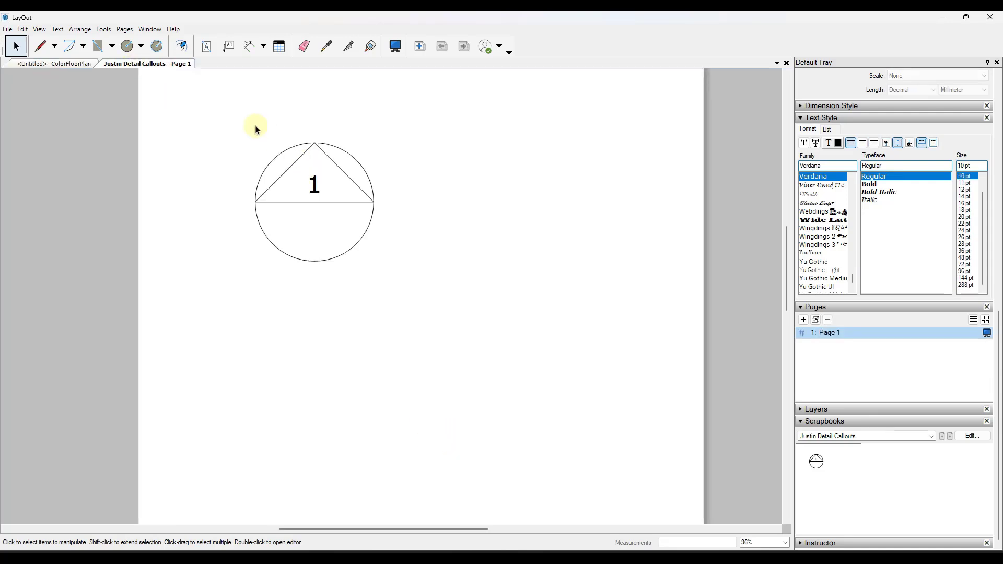
pyautogui.moveTo(222, 108); pyautogui.dragTo(482, 315)
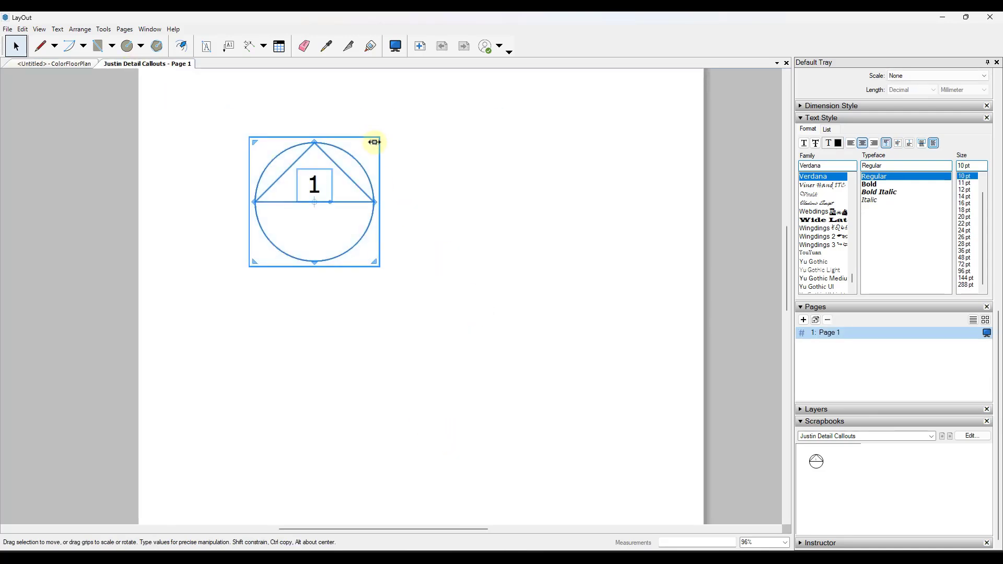
pyautogui.scroll(5, 273, 231)
pyautogui.click(7, 29)
pyautogui.click(31, 102)
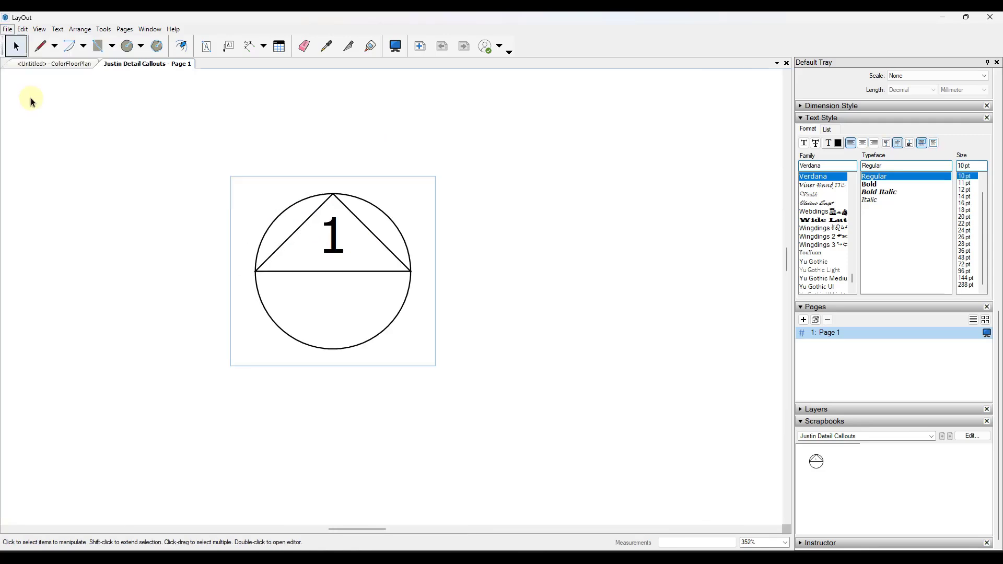
# Step: Return to the colour floor plan document and replace the old callout below the plan with the smaller one from the Detail Callouts scrapbook
pyautogui.click(54, 64)
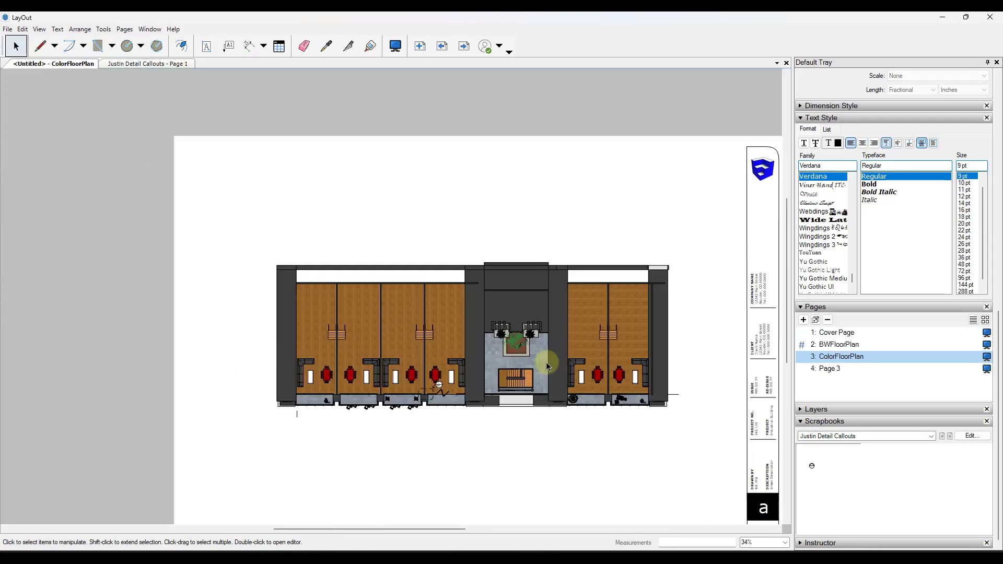
pyautogui.scroll(4, 424, 415)
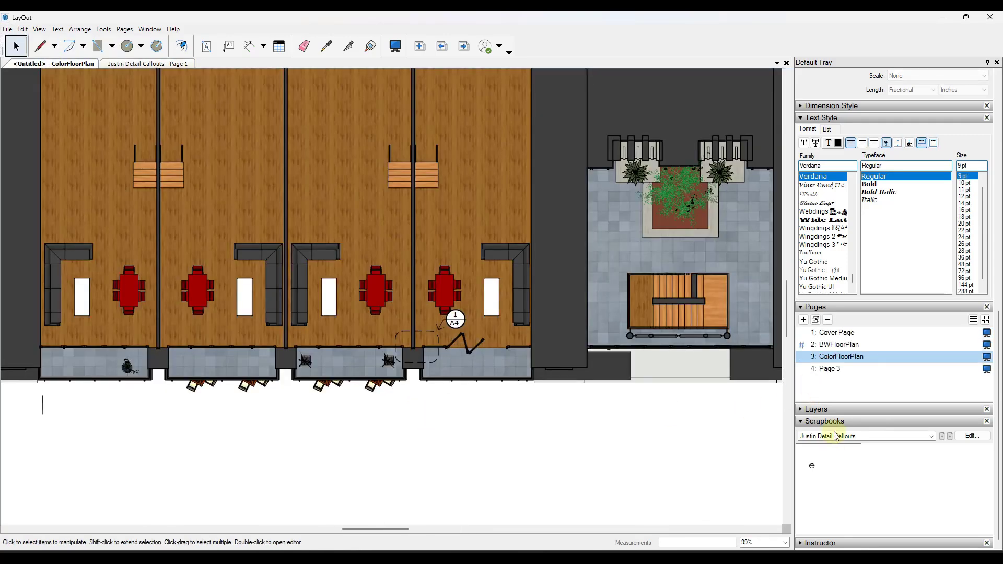
pyautogui.click(835, 435)
pyautogui.click(830, 464)
pyautogui.click(813, 466)
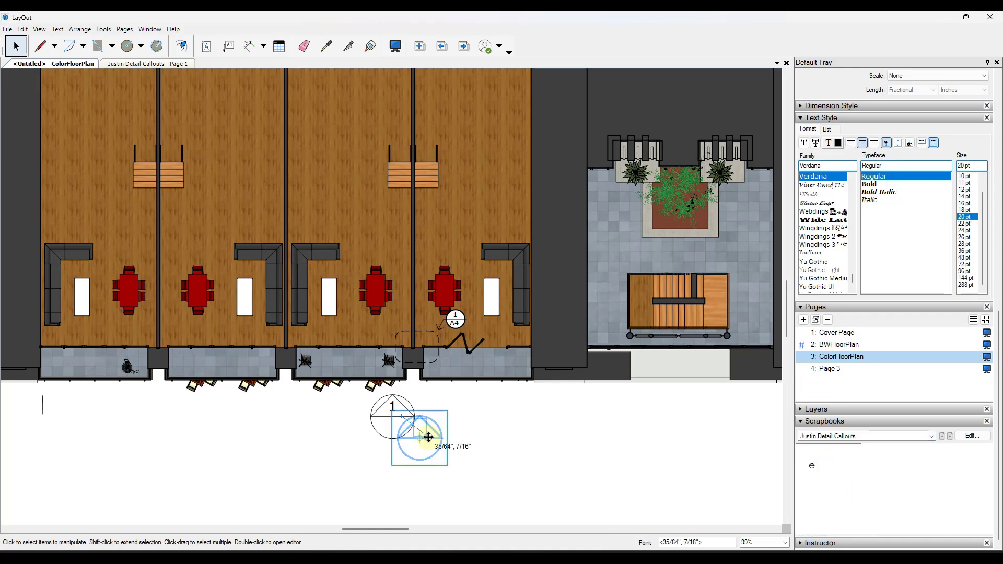
pyautogui.click(428, 437)
pyautogui.click(469, 415)
pyautogui.scroll(3, 426, 429)
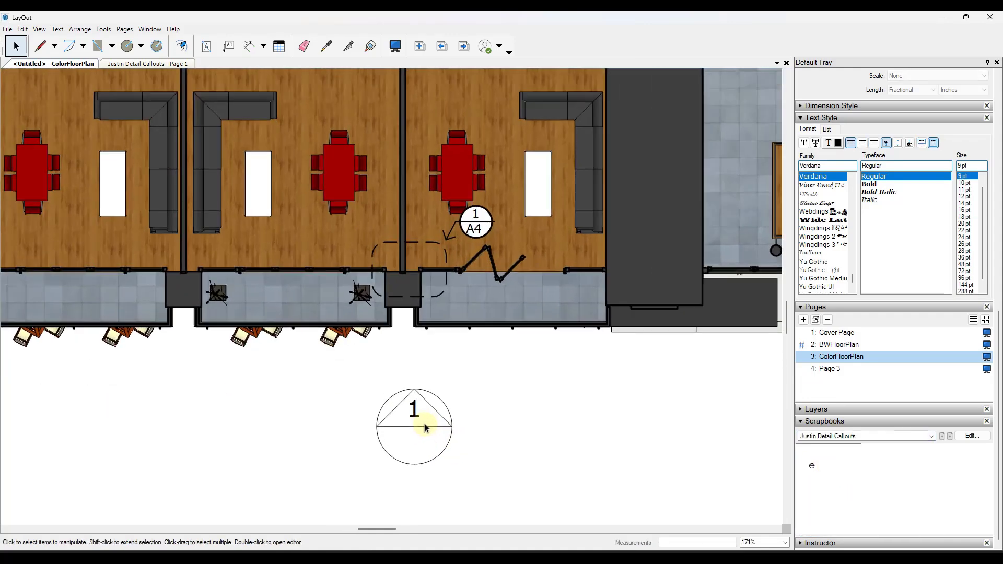
pyautogui.scroll(-3, 426, 428)
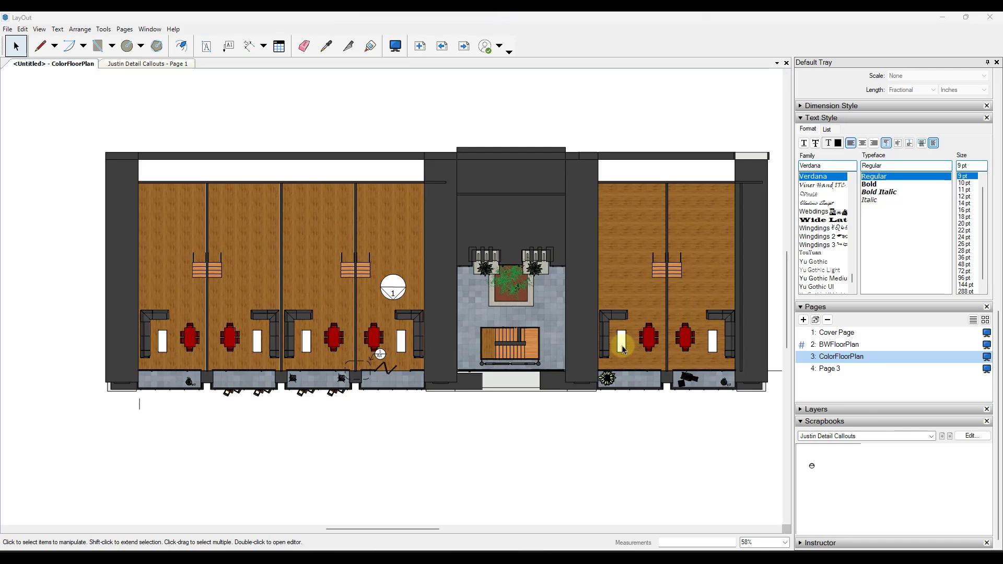
# Step: Try the DrawingViewport layer above Annotations in the stacking order, and put Annotations back on top
pyautogui.scroll(5, 369, 305)
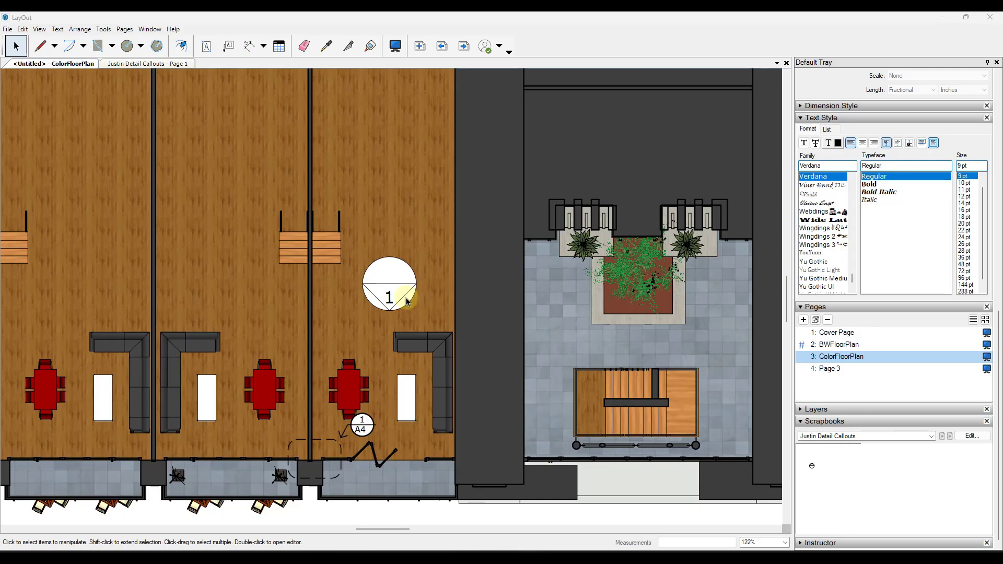
pyautogui.click(803, 413)
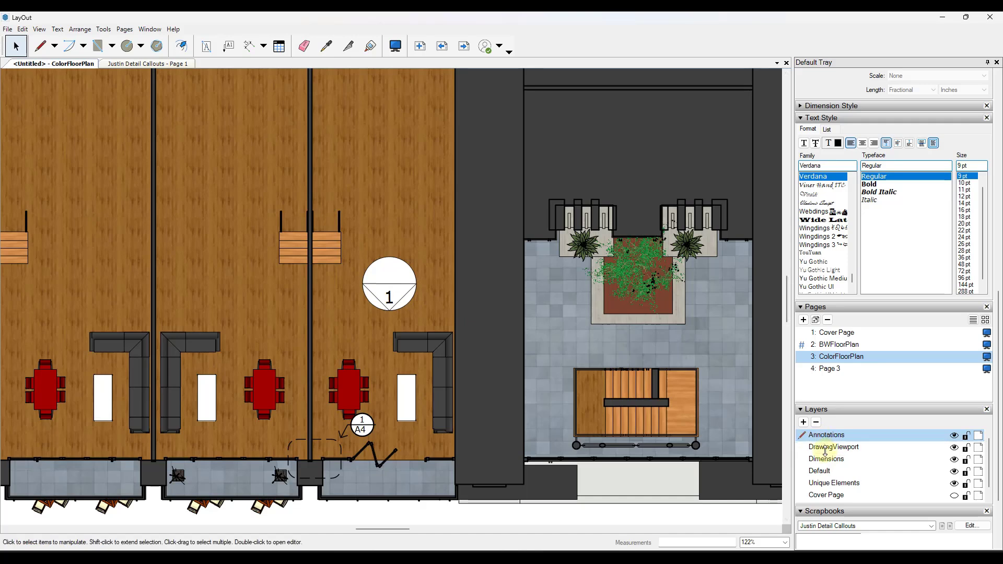
pyautogui.moveTo(826, 451); pyautogui.dragTo(825, 436)
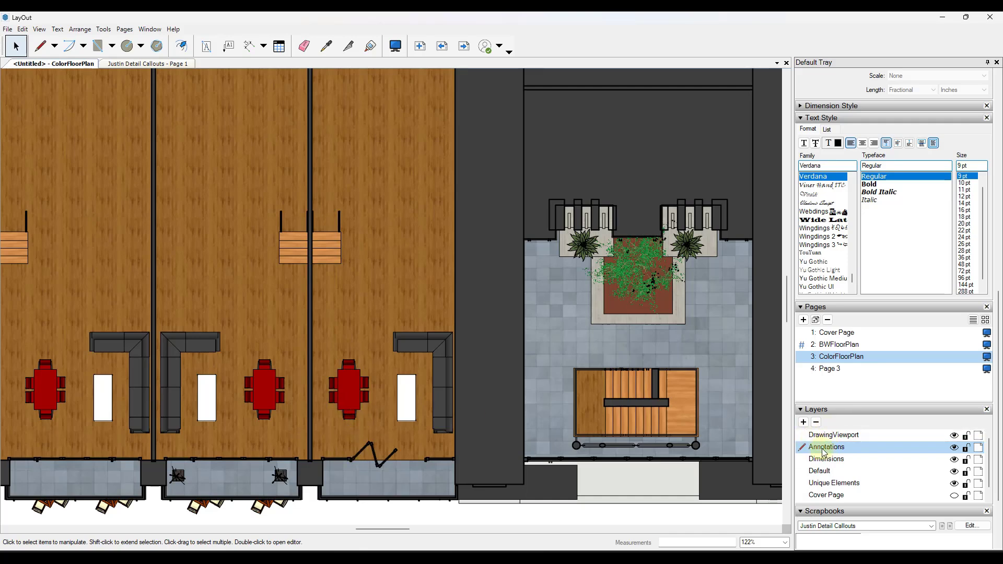
pyautogui.moveTo(828, 449); pyautogui.dragTo(831, 431)
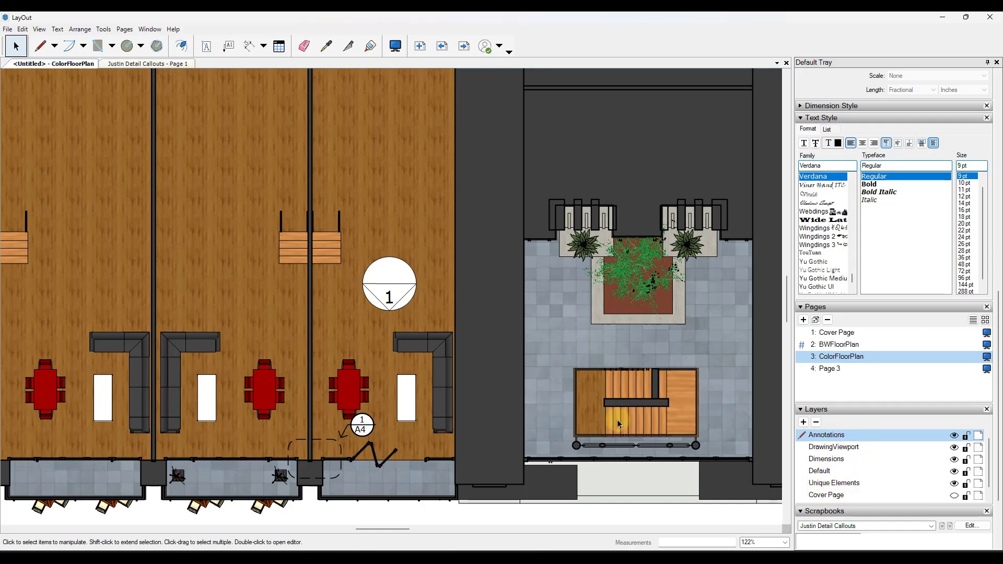
# Step: Select all entities on the Dimensions layer at once, and clear the selection
pyautogui.scroll(-4, 401, 353)
pyautogui.scroll(3, 322, 290)
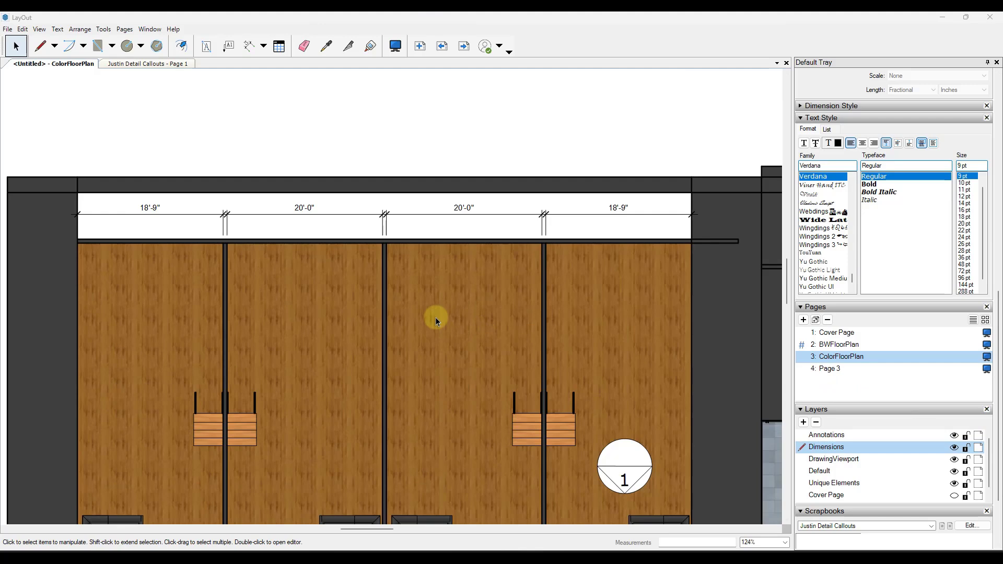
pyautogui.rightClick(819, 450)
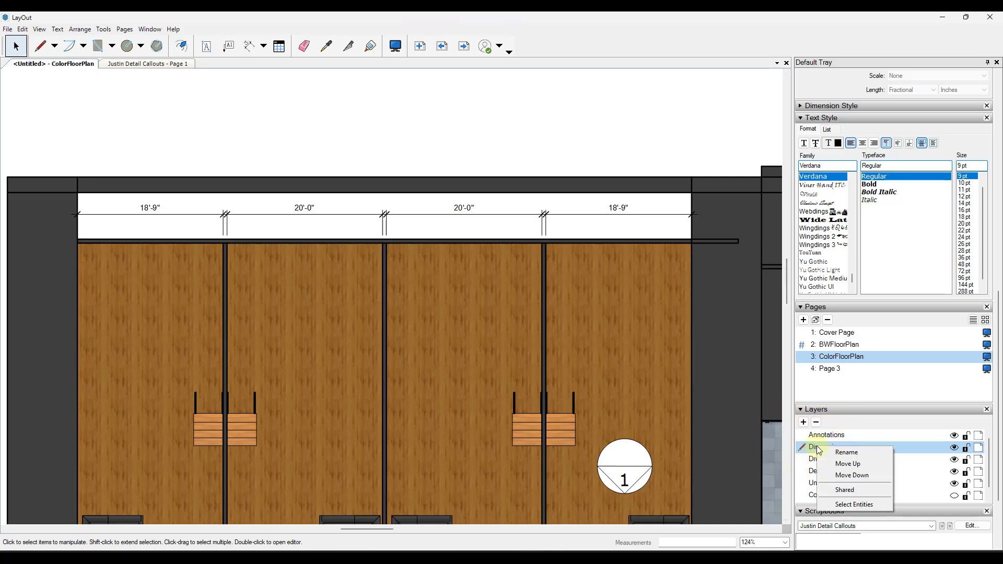
pyautogui.click(843, 504)
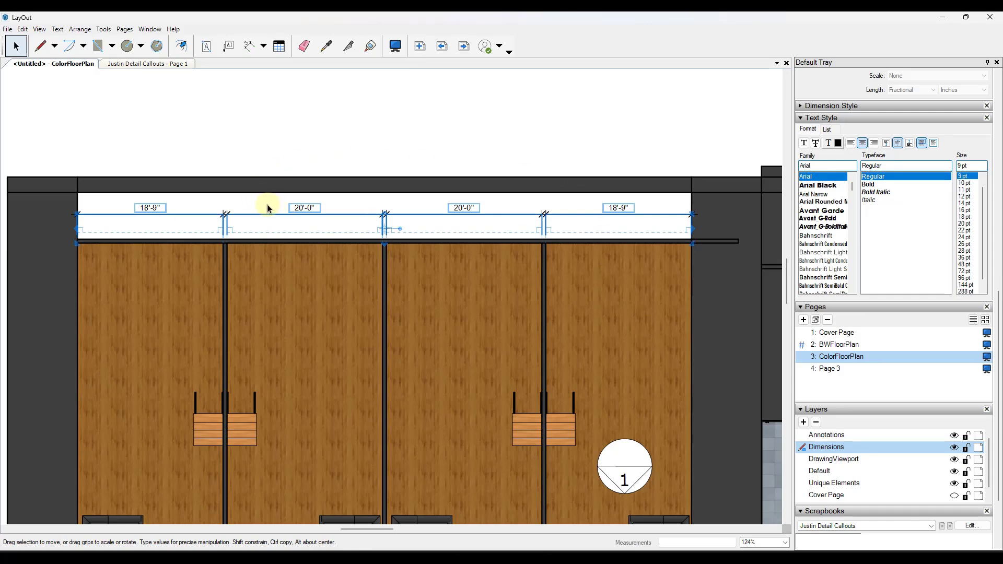
pyautogui.click(262, 135)
# Step: Lock the DrawingViewport layer
pyautogui.scroll(-5, 518, 168)
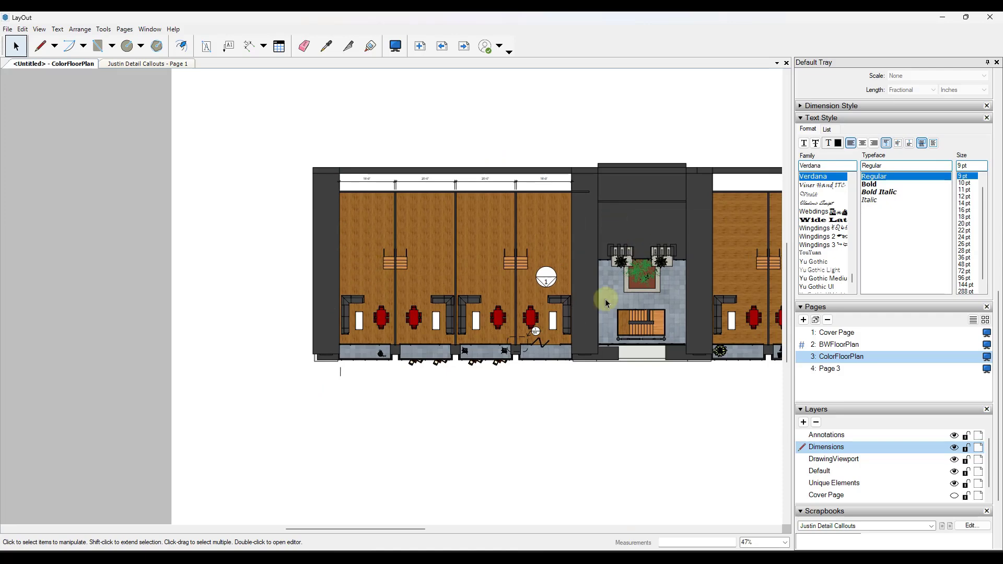
pyautogui.scroll(2, 557, 344)
pyautogui.scroll(-4, 635, 342)
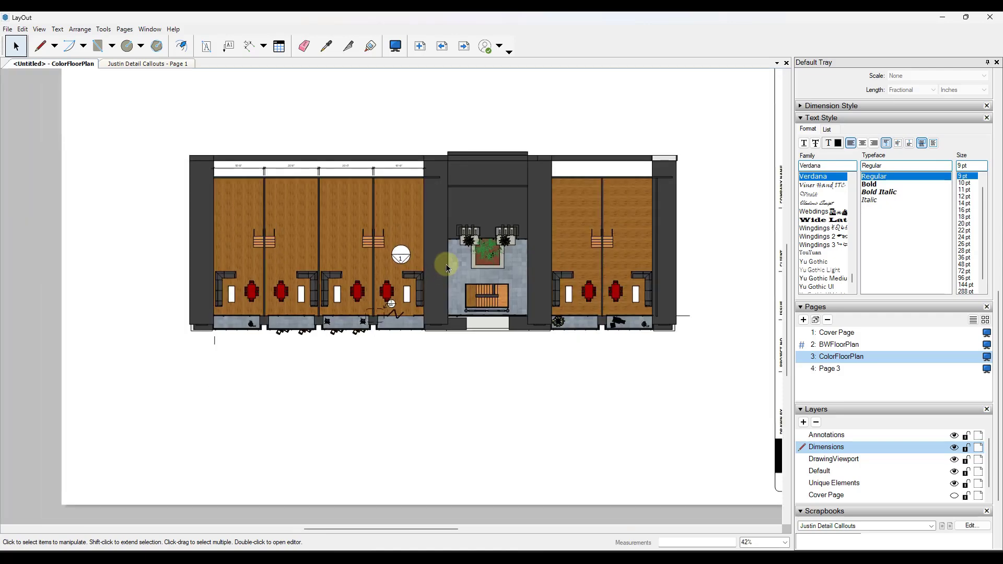
pyautogui.scroll(2, 285, 148)
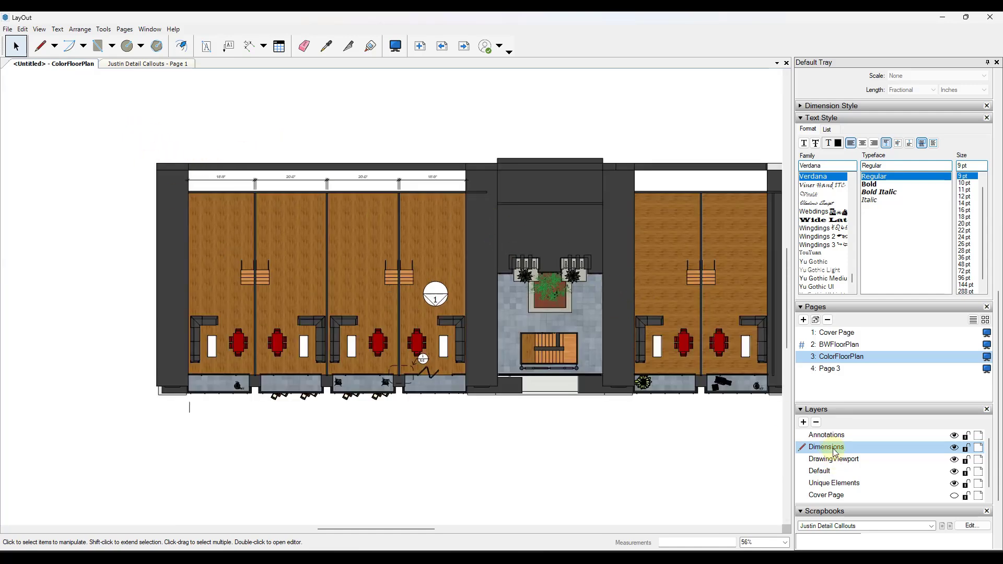
pyautogui.click(966, 459)
# Step: Select all entities on the Dimensions layer and set their text to Roboto Slab Black at 10 pt
pyautogui.rightClick(830, 448)
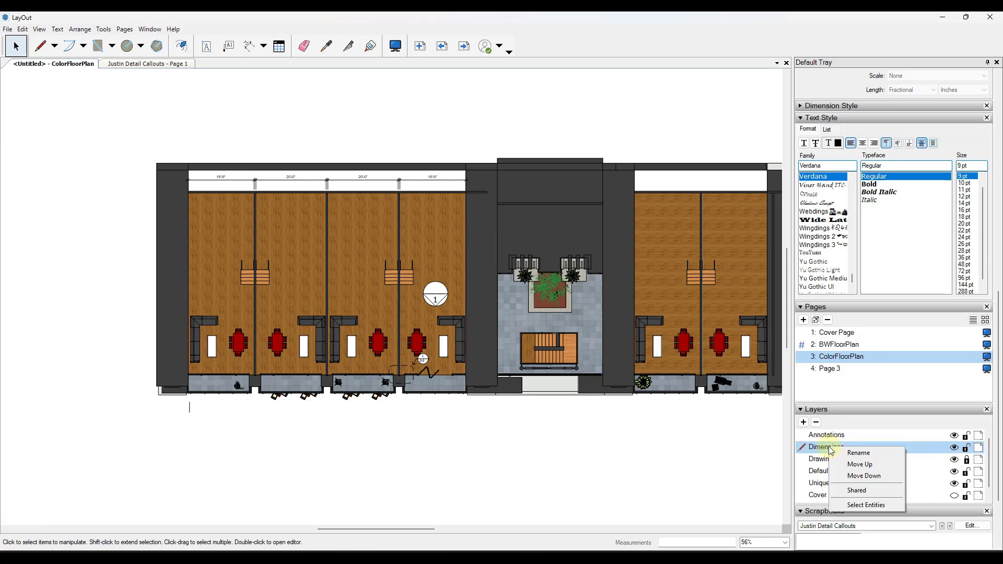
pyautogui.click(866, 505)
pyautogui.scroll(4, 243, 159)
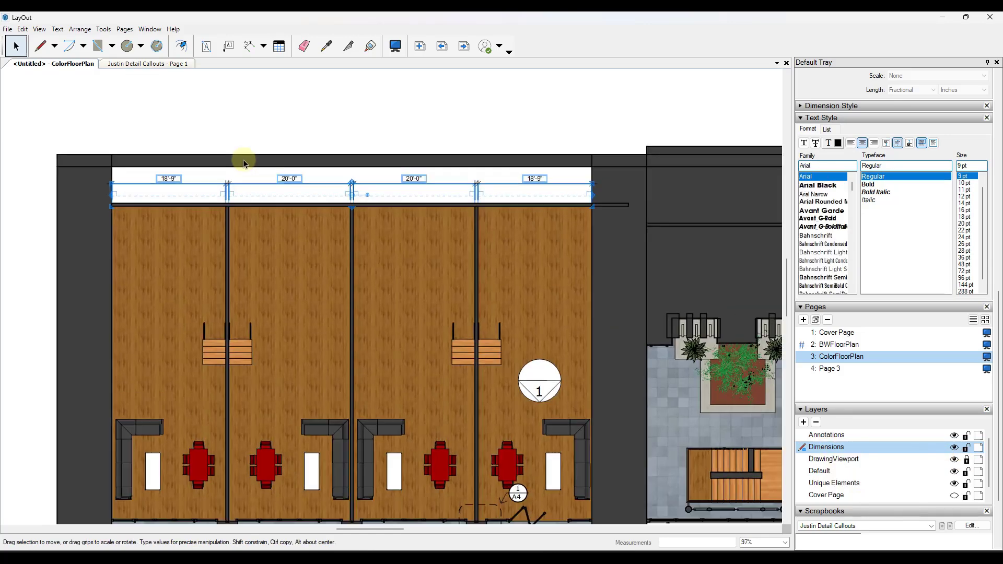
pyautogui.scroll(-3, 273, 149)
pyautogui.scroll(1, 454, 140)
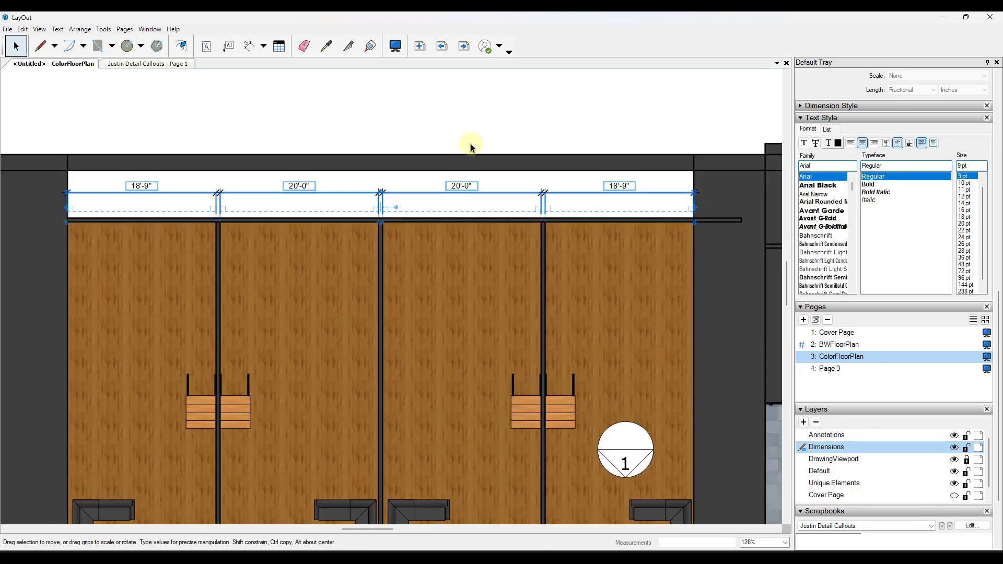
pyautogui.click(823, 185)
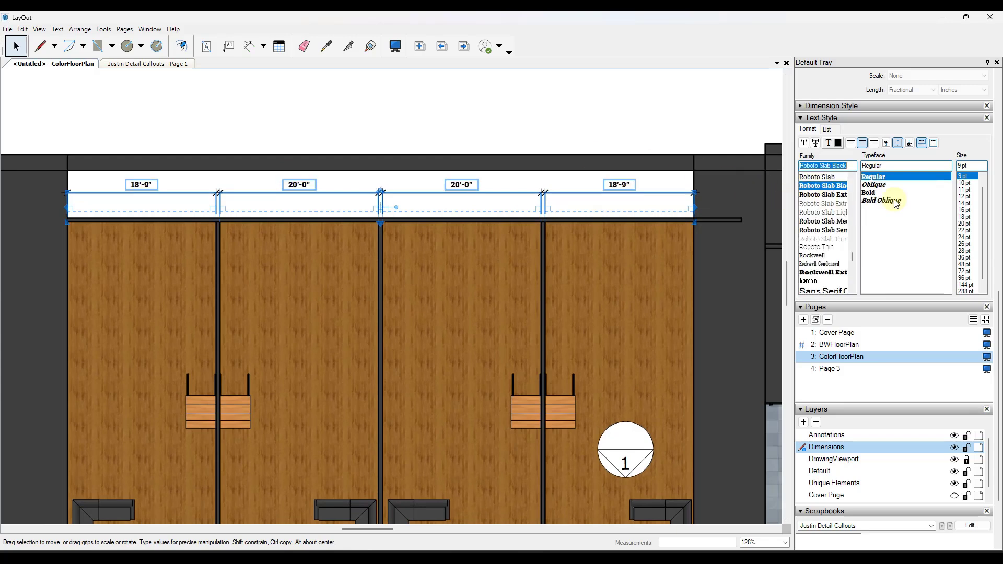
pyautogui.click(966, 183)
pyautogui.click(965, 195)
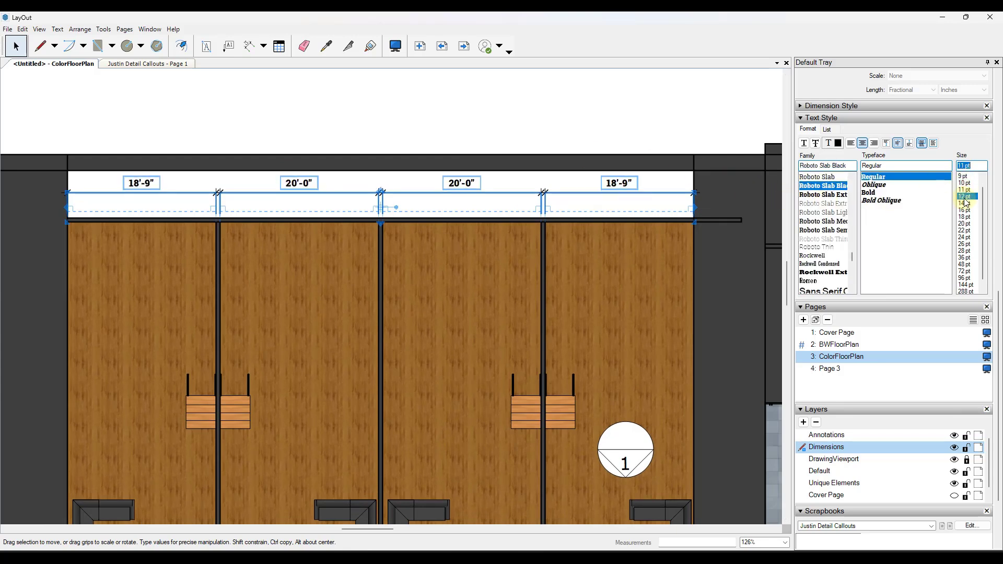
pyautogui.click(965, 203)
pyautogui.click(965, 183)
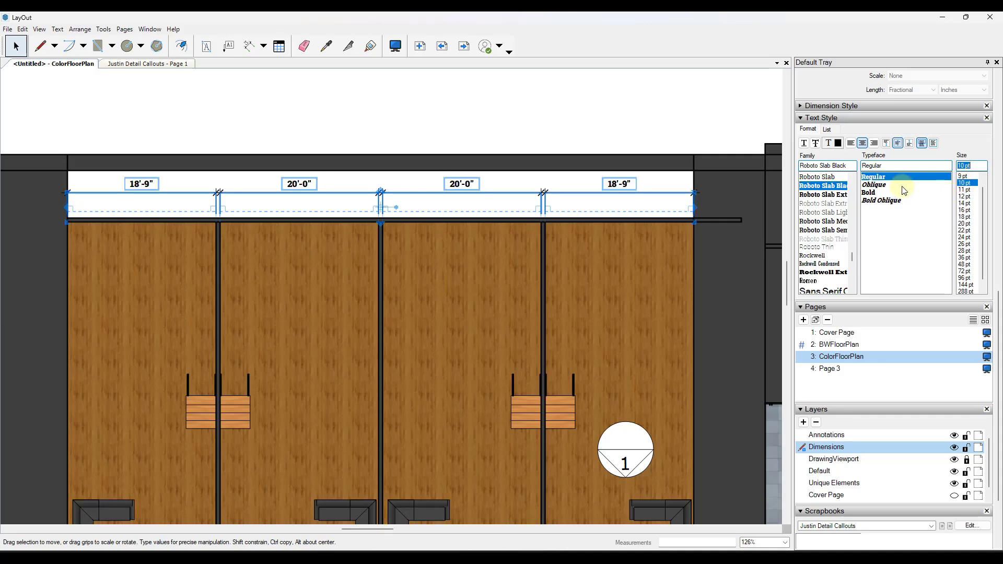
# Step: Examine the selected dimensions' style settings and precision options, and clear the selection
pyautogui.scroll(1, 951, 156)
pyautogui.scroll(-3, 895, 315)
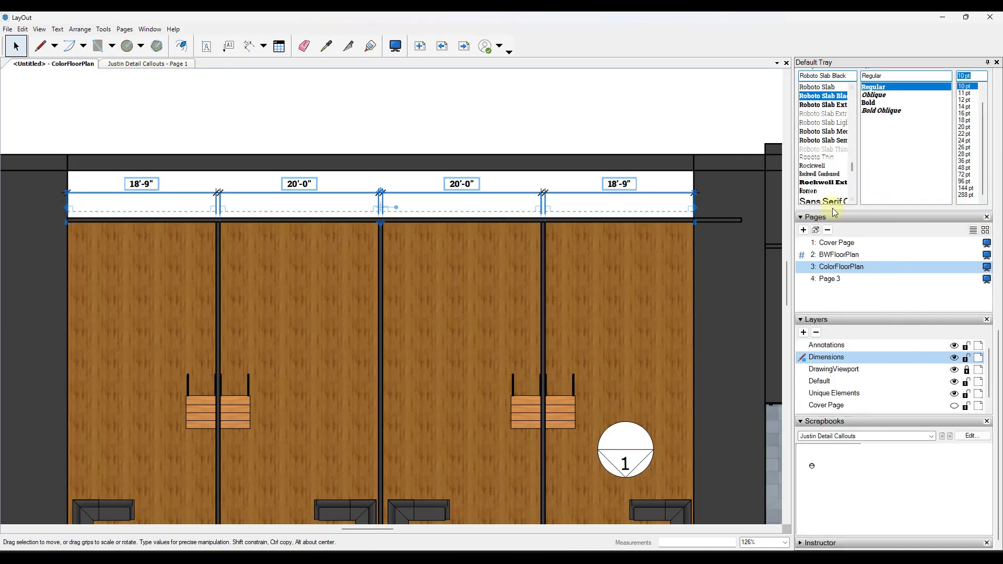
pyautogui.scroll(3, 832, 208)
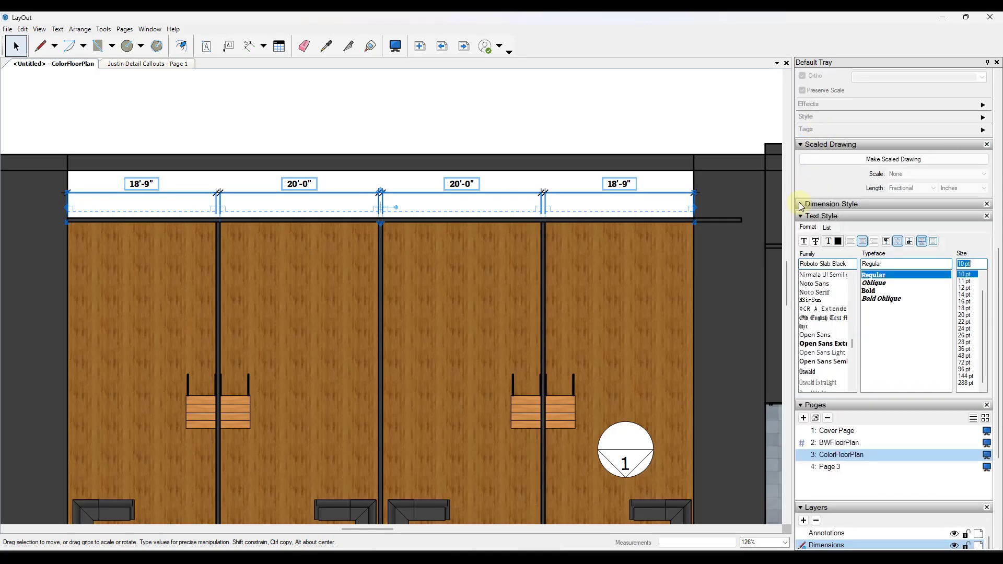
pyautogui.click(801, 204)
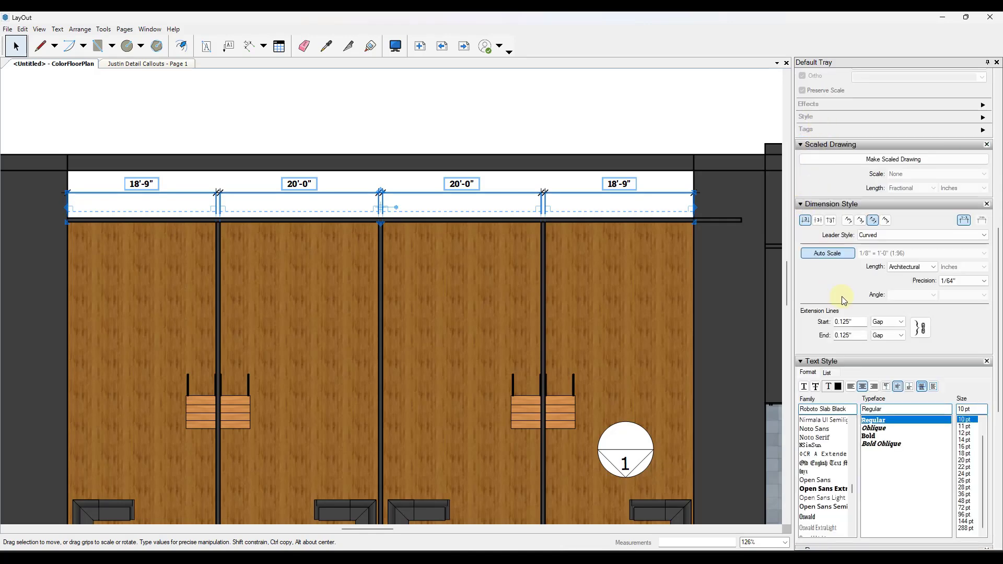
pyautogui.click(984, 283)
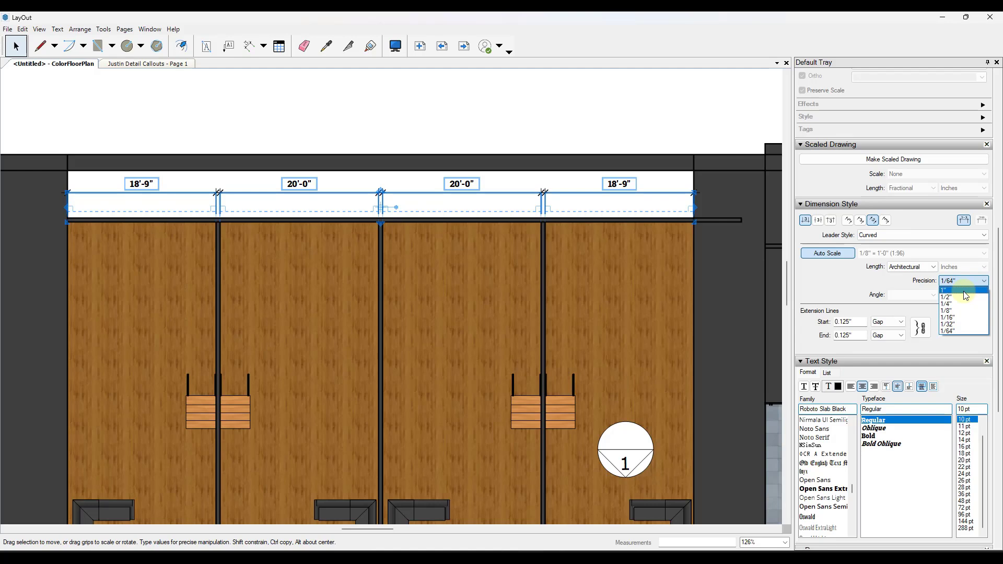
pyautogui.click(822, 276)
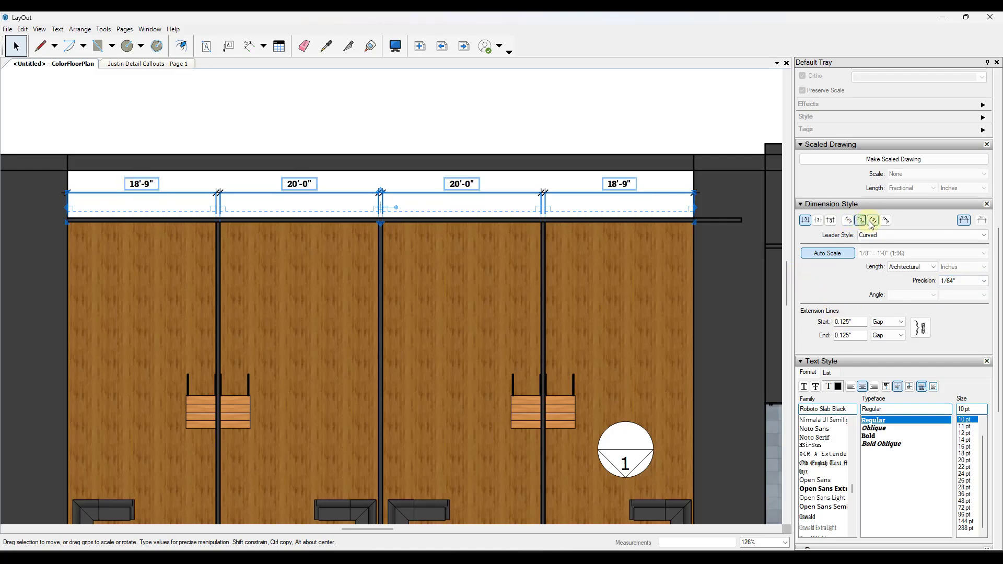
pyautogui.click(573, 116)
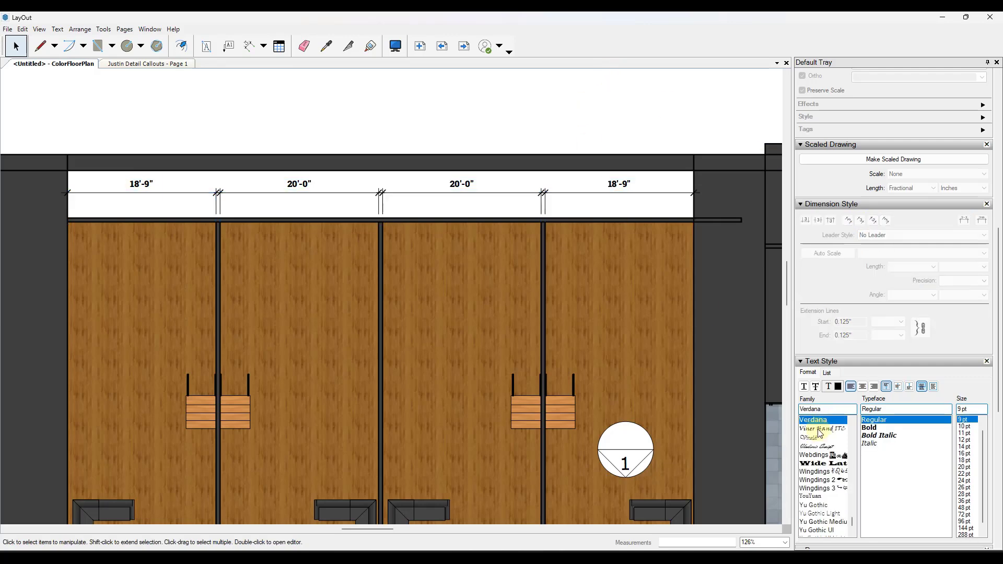
# Step: Draw a rectangle about 3.7 by 1.2 inches on the Hatching layer over the dark area between the two wood-floored unit groups
pyautogui.scroll(-3, 893, 489)
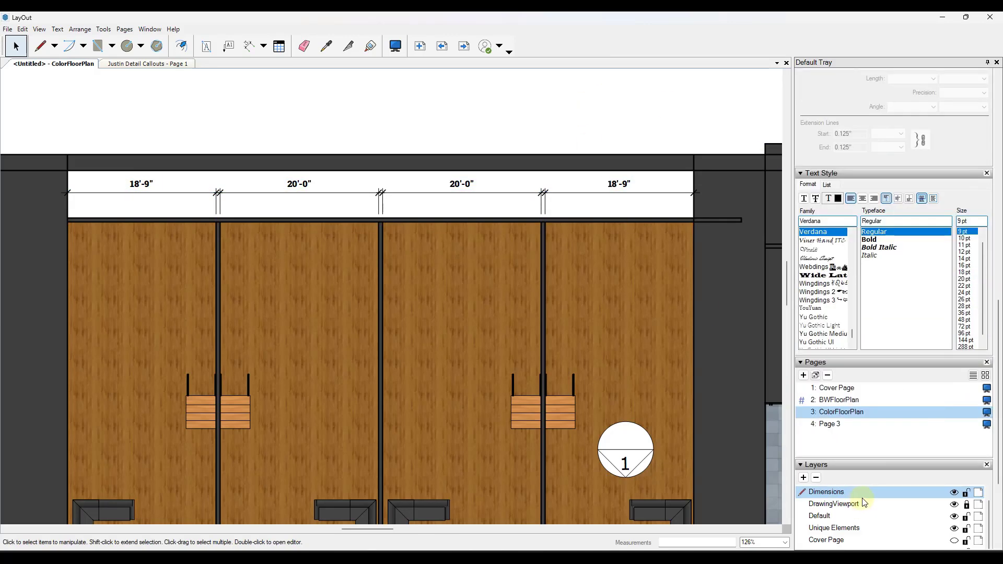
pyautogui.scroll(-3, 505, 305)
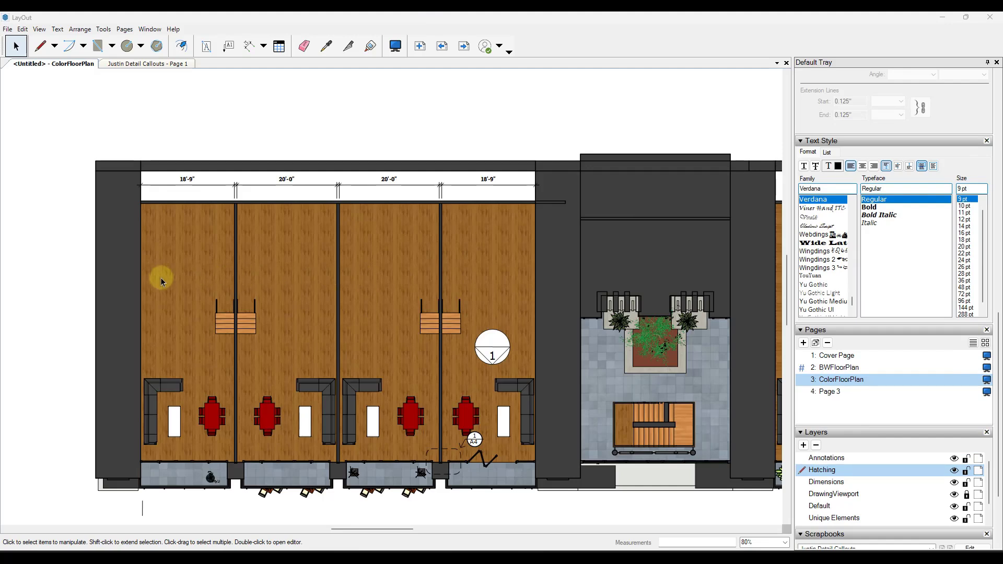
pyautogui.scroll(-2, 130, 287)
pyautogui.scroll(1, 466, 208)
pyautogui.scroll(5, 647, 174)
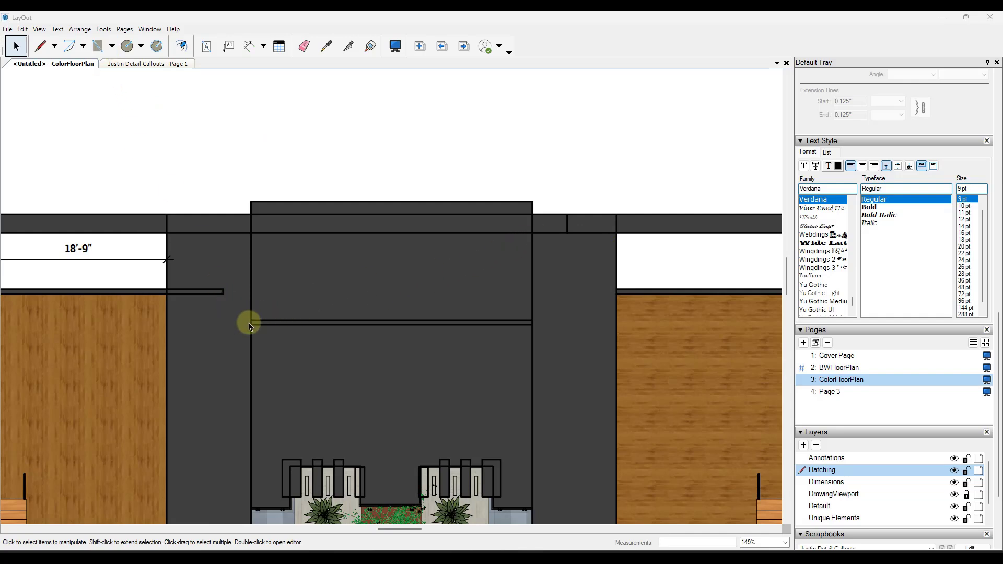
pyautogui.click(100, 51)
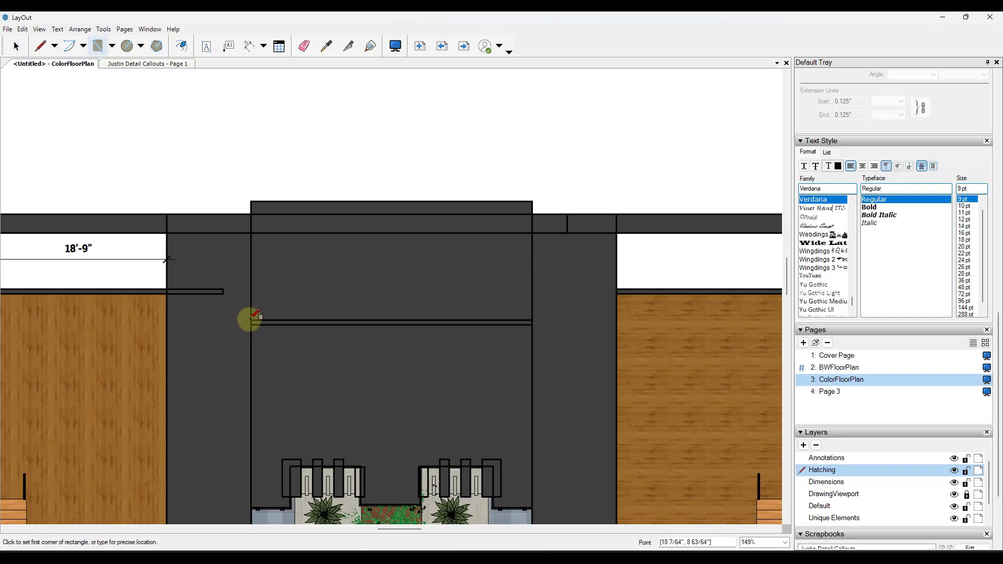
pyautogui.scroll(5, 254, 319)
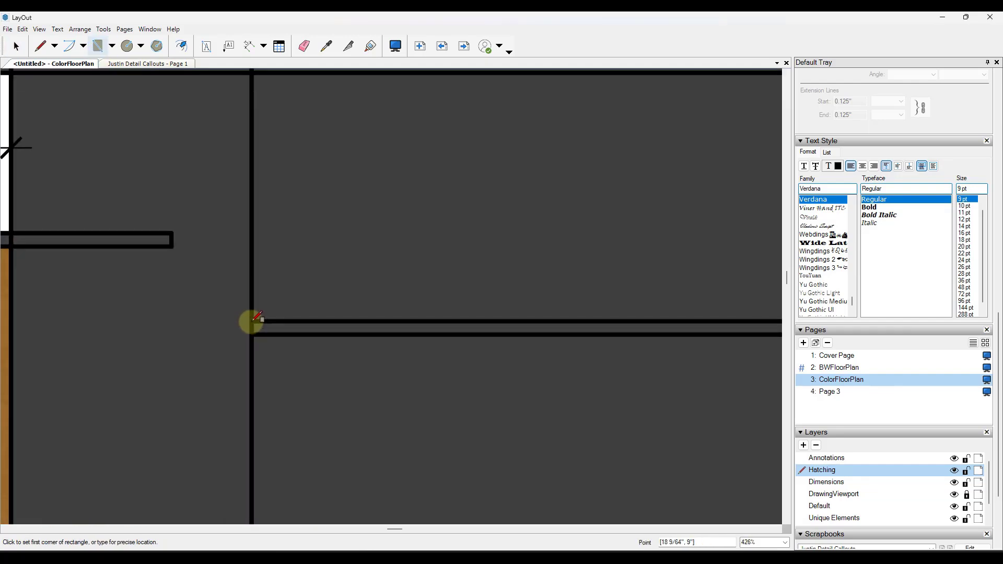
pyautogui.click(253, 320)
pyautogui.scroll(-3, 254, 319)
pyautogui.scroll(4, 616, 206)
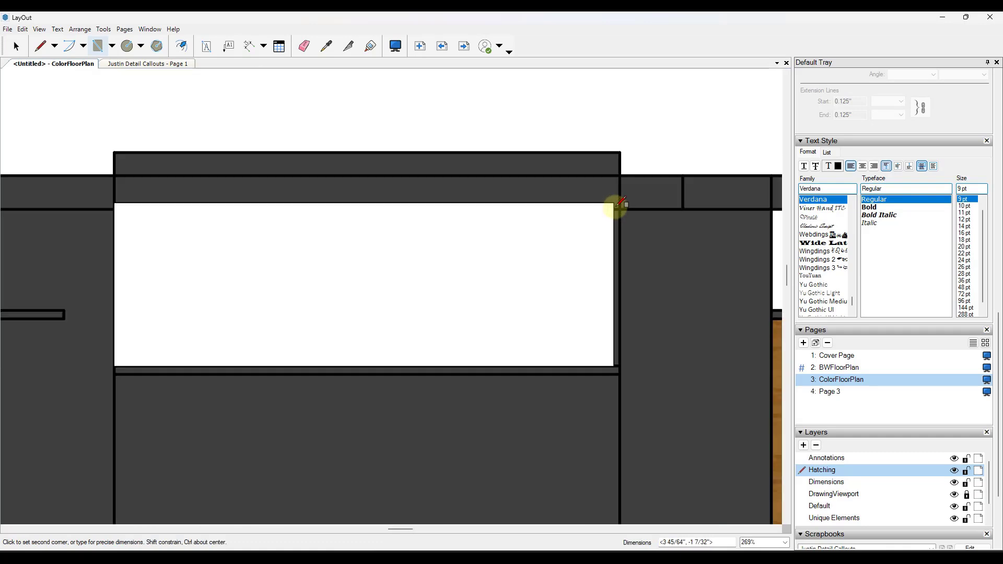
pyautogui.scroll(1, 622, 211)
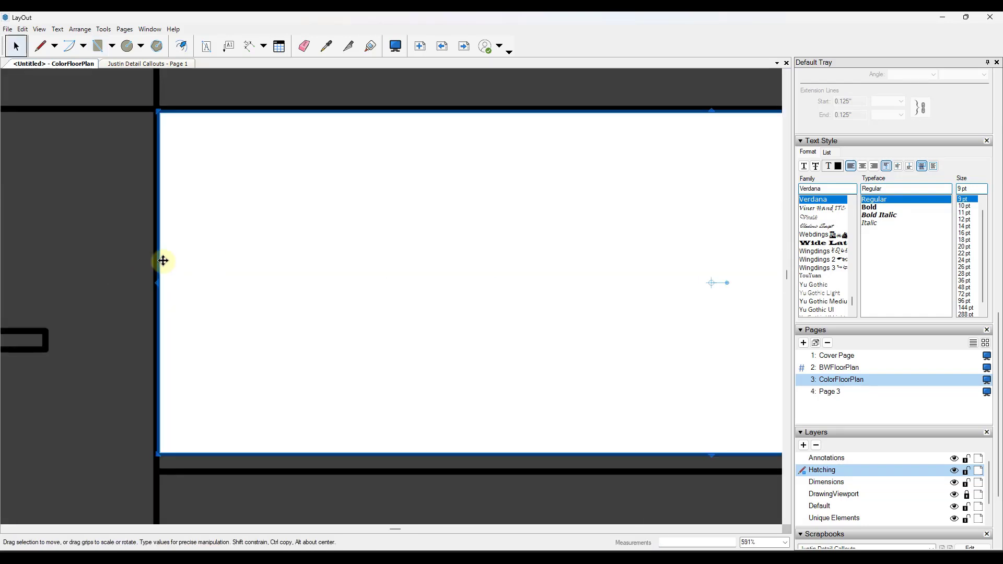
# Step: Try several Material Symbols patterns on the rectangle, including Cast-in-place Concrete and Grating, and settle on Concrete Masonry Unit
pyautogui.scroll(-5, 193, 271)
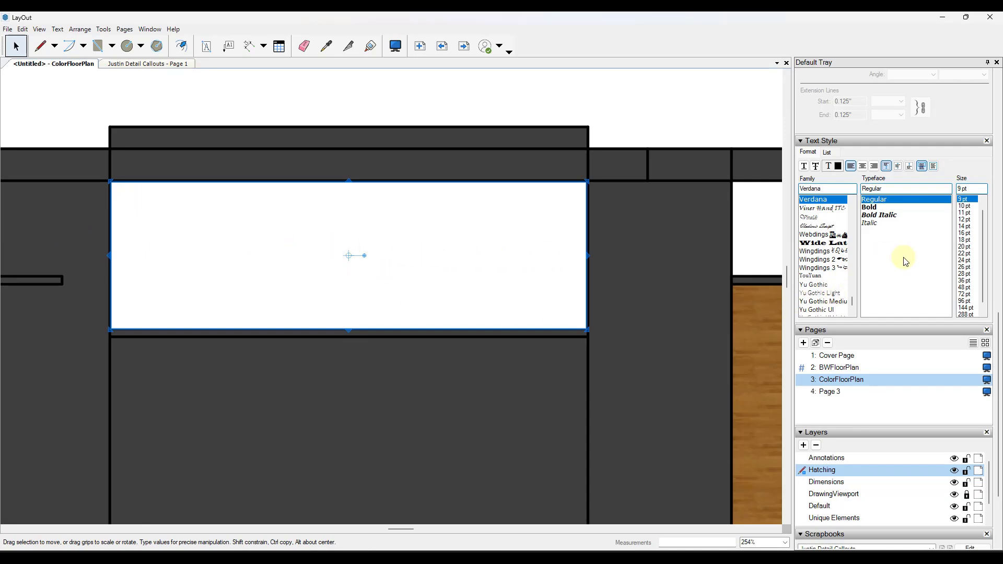
pyautogui.scroll(15, 993, 237)
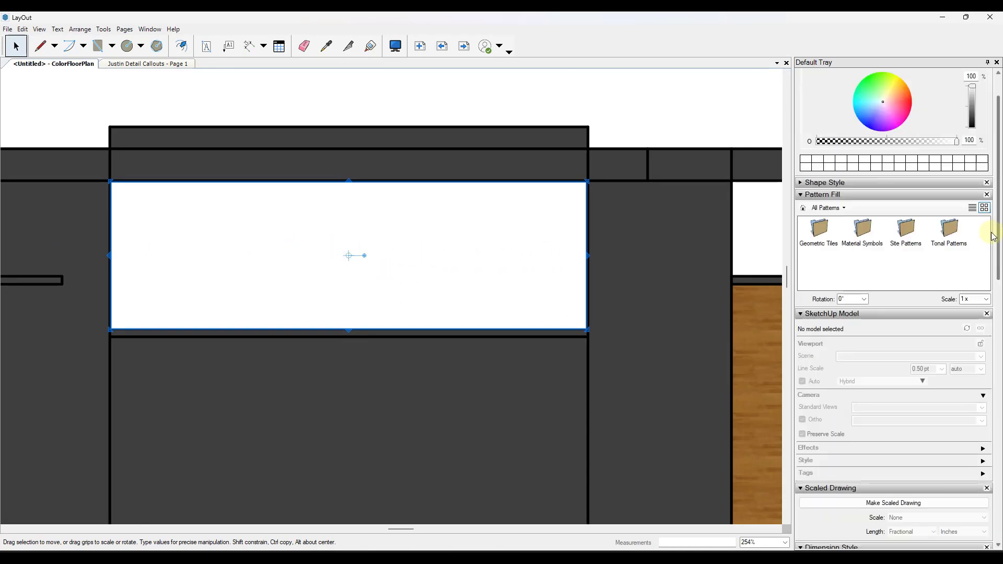
pyautogui.click(803, 195)
pyautogui.click(802, 195)
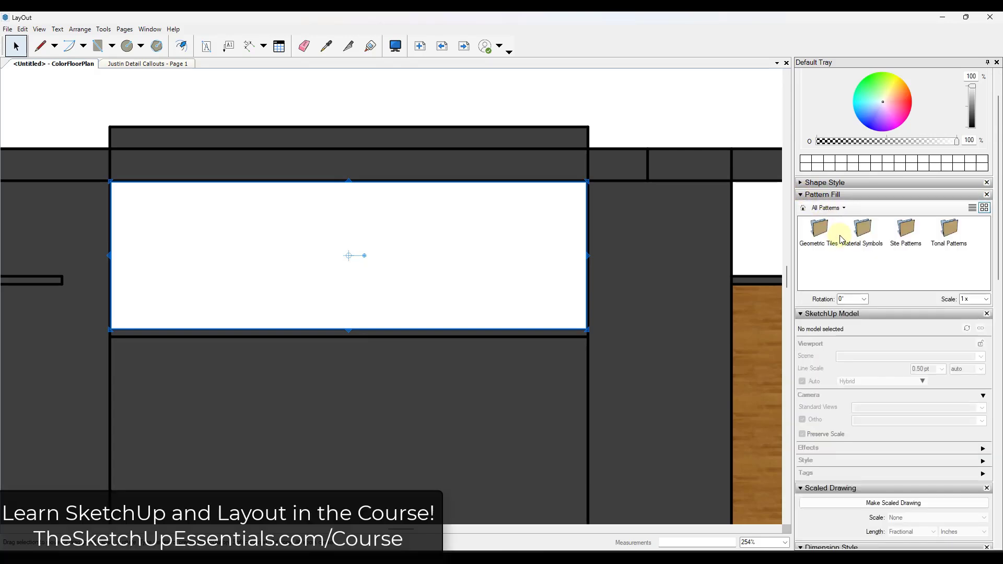
pyautogui.scroll(2, 849, 173)
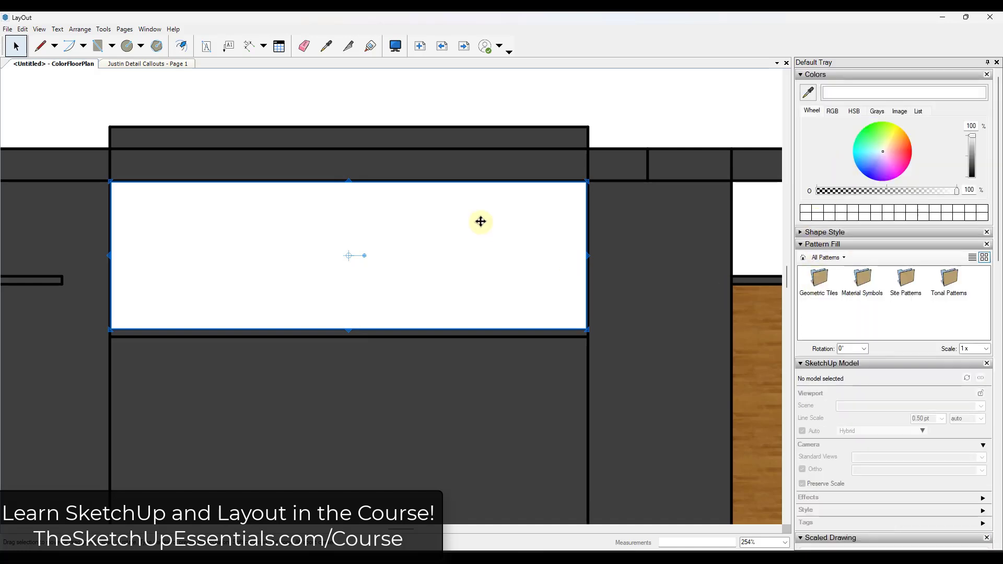
pyautogui.doubleClick(863, 280)
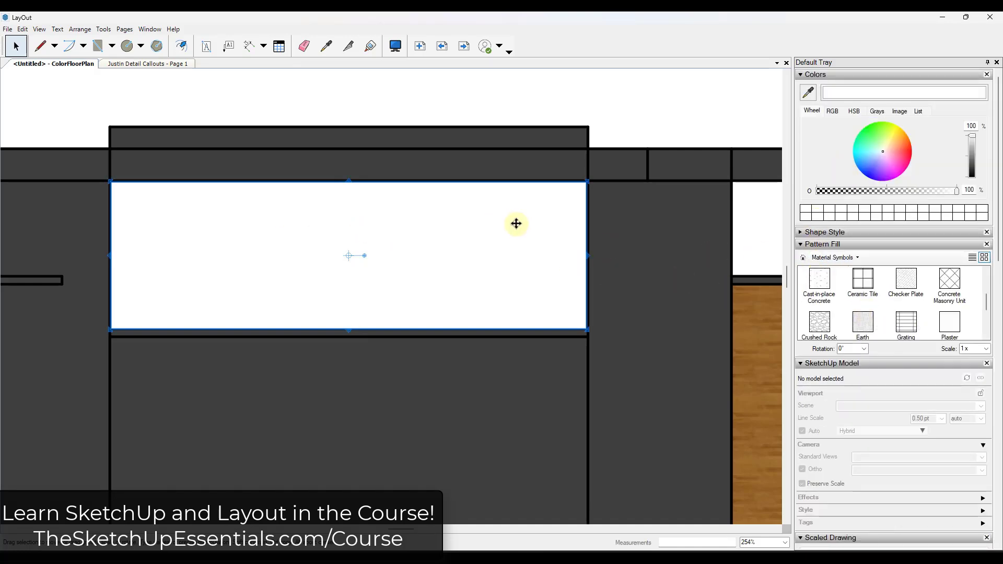
pyautogui.click(825, 283)
pyautogui.click(863, 280)
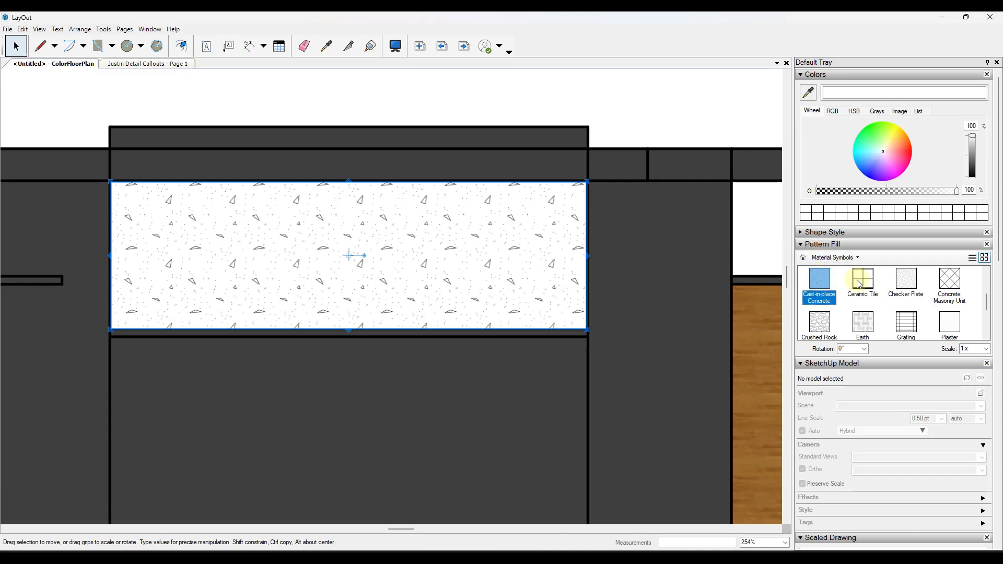
pyautogui.click(907, 284)
pyautogui.click(906, 321)
pyautogui.click(863, 322)
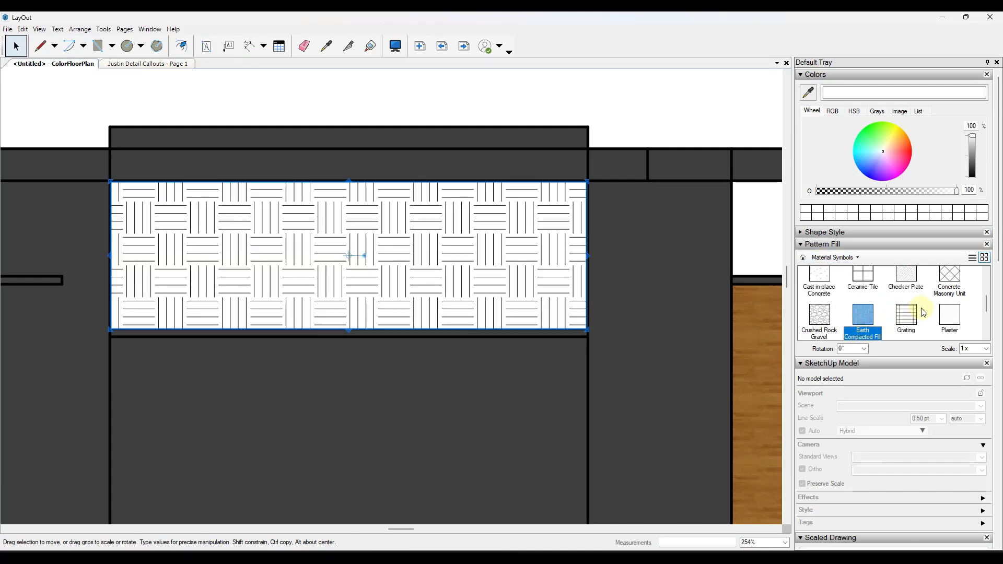
pyautogui.click(948, 285)
pyautogui.scroll(-4, 477, 258)
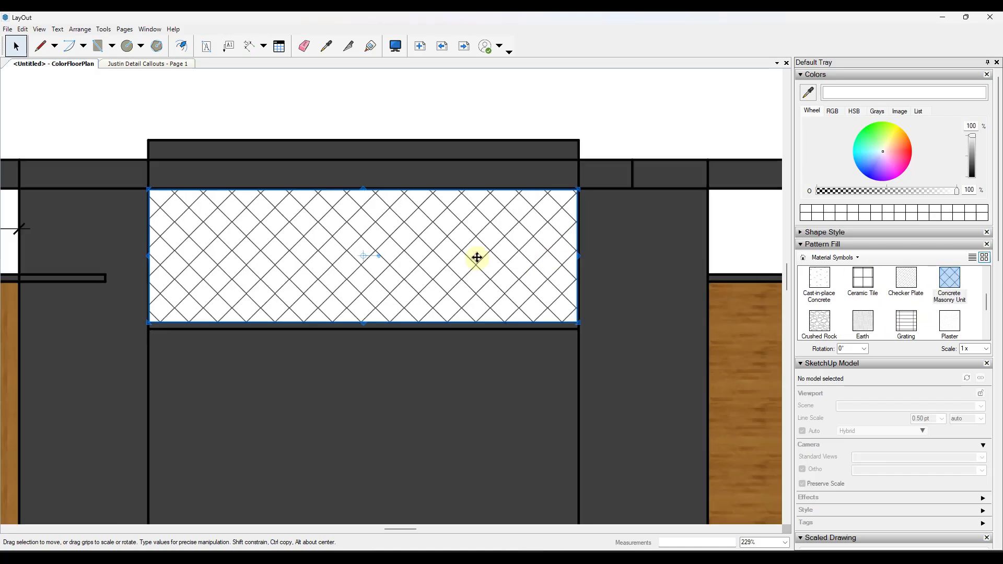
# Step: Toggle the hatched rectangle's pattern off and on, and its background fill off and on
pyautogui.click(406, 153)
pyautogui.scroll(1, 399, 241)
pyautogui.click(397, 243)
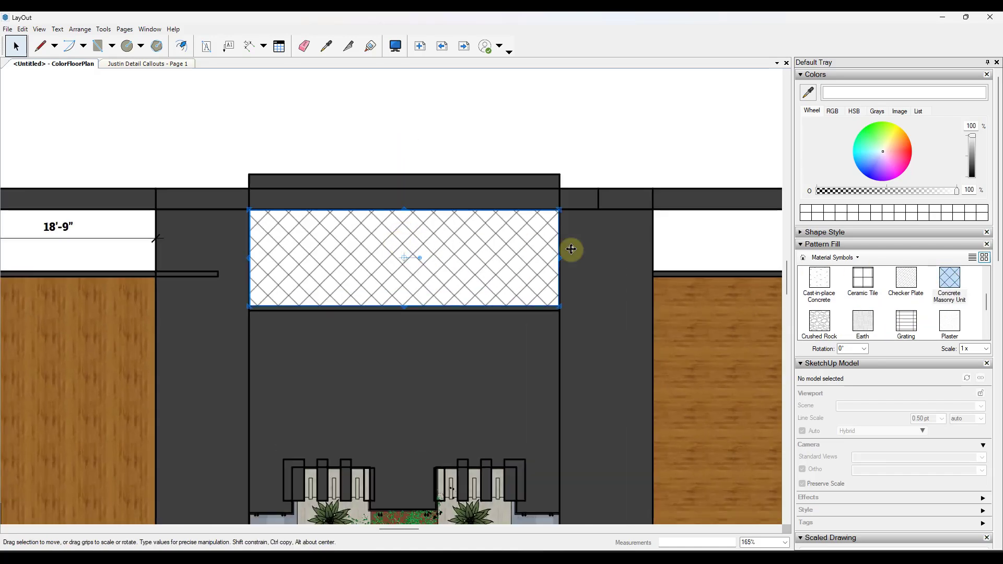
pyautogui.click(825, 232)
pyautogui.click(826, 261)
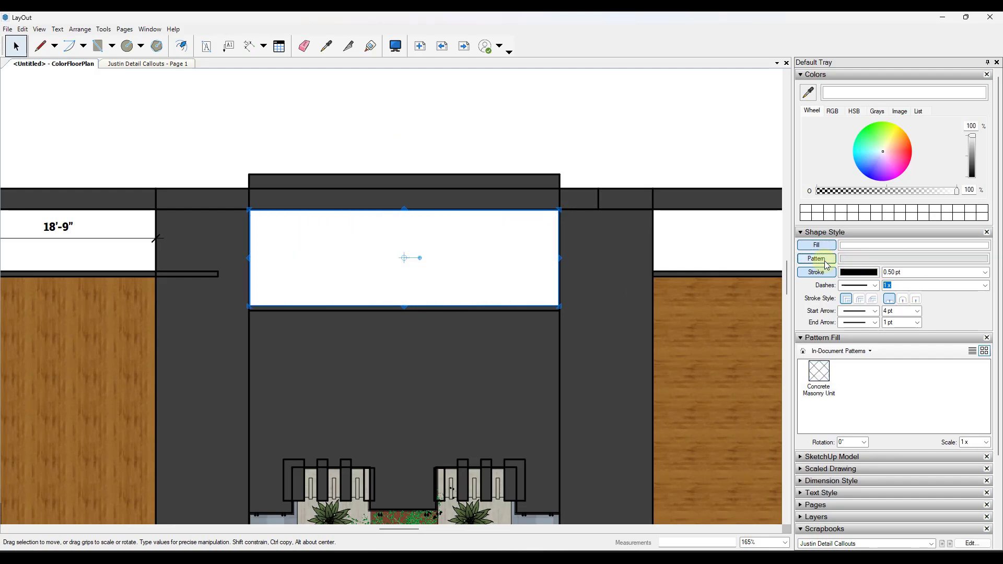
pyautogui.click(826, 260)
pyautogui.click(824, 245)
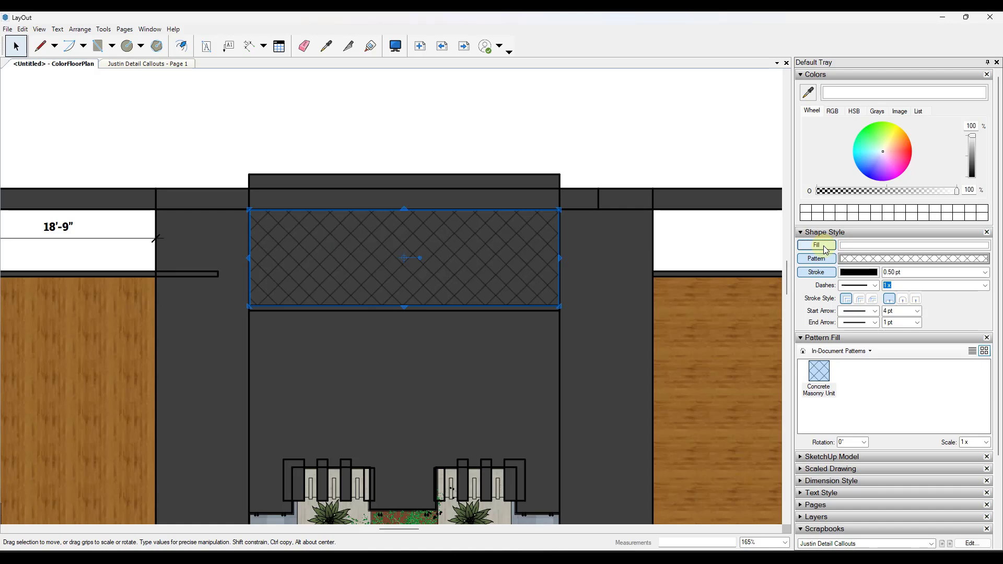
pyautogui.click(823, 245)
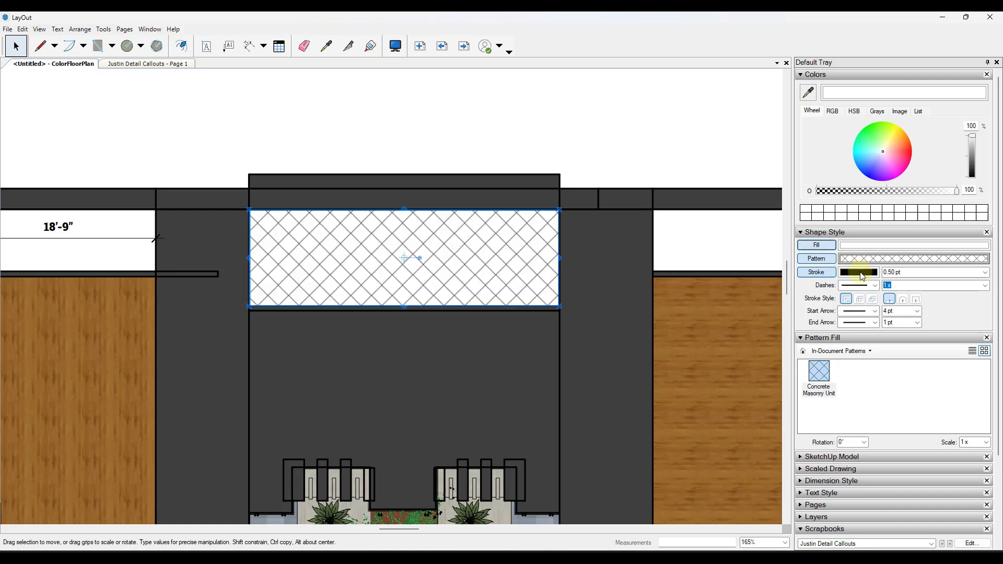
# Step: Trace the short wall stub beside the wood-floored unit with the Line tool as a four-corner shape
pyautogui.scroll(8, 291, 286)
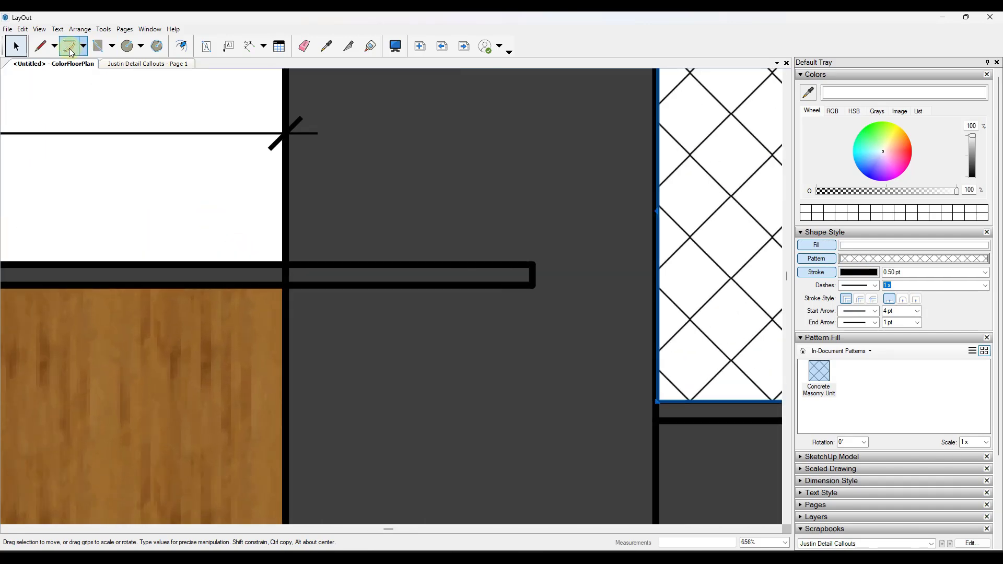
pyautogui.click(40, 46)
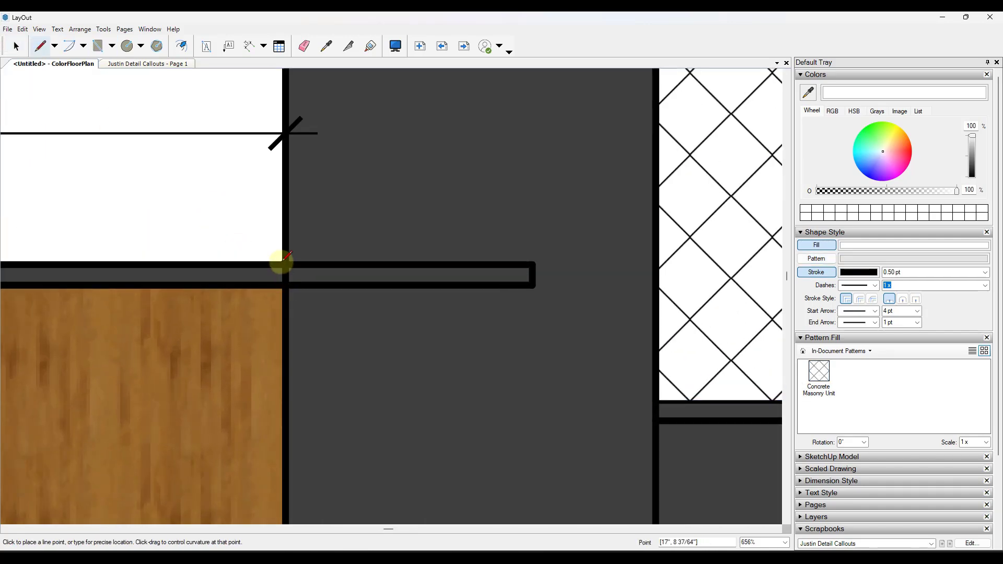
pyautogui.click(283, 265)
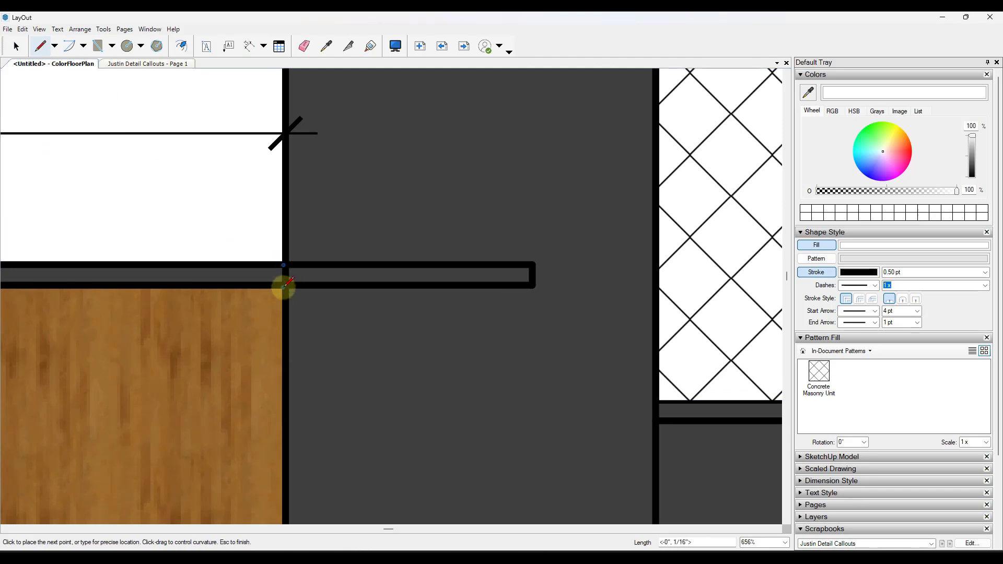
pyautogui.click(284, 286)
pyautogui.click(531, 287)
pyautogui.press('space')
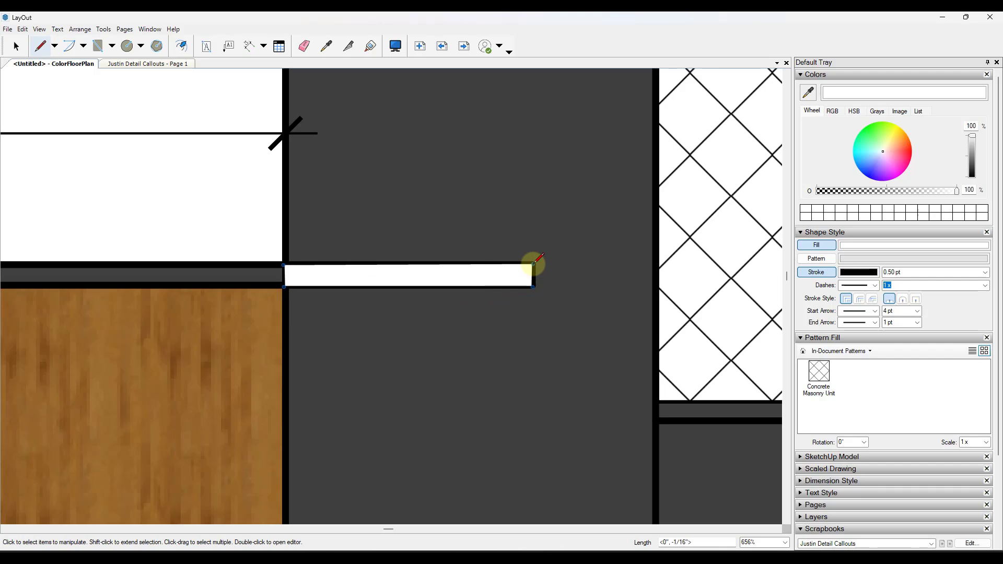
pyautogui.click(534, 263)
pyautogui.press('space')
# Step: Try Black Linework patterns from Geometric Tiles on the wall stub shape, settle on Herringbone 4x1, and clear the selection
pyautogui.click(484, 276)
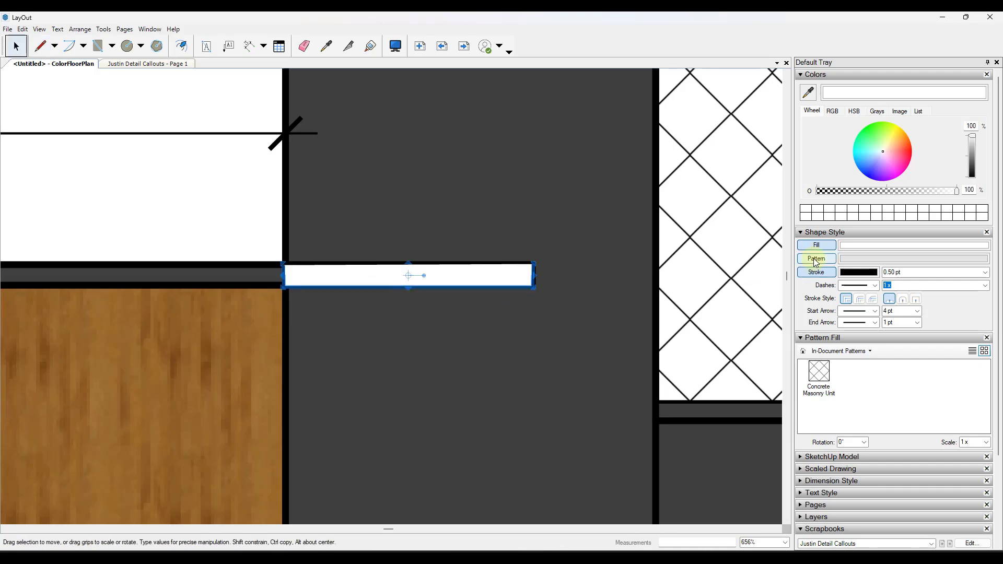
pyautogui.click(817, 259)
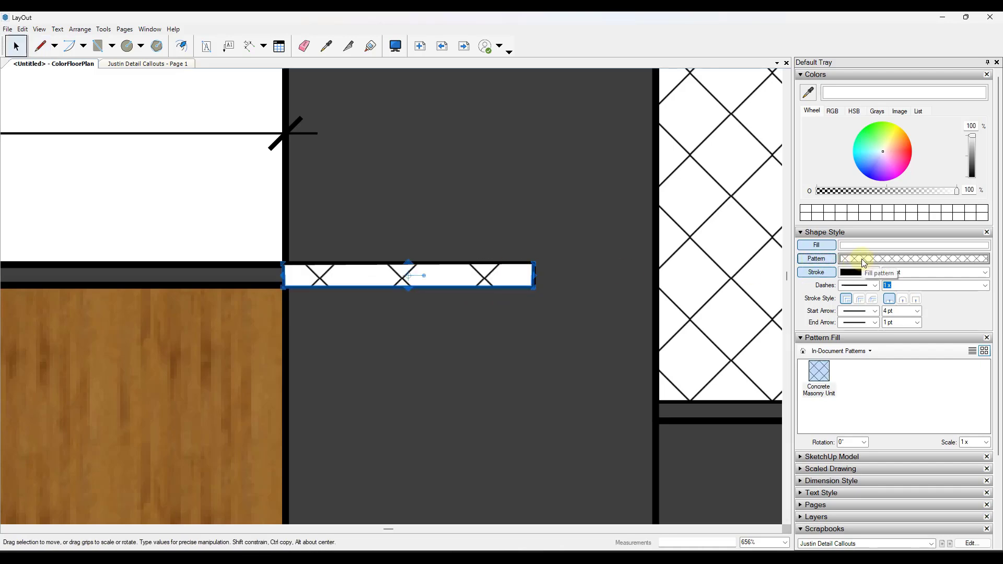
pyautogui.click(839, 351)
pyautogui.click(839, 387)
pyautogui.doubleClick(835, 388)
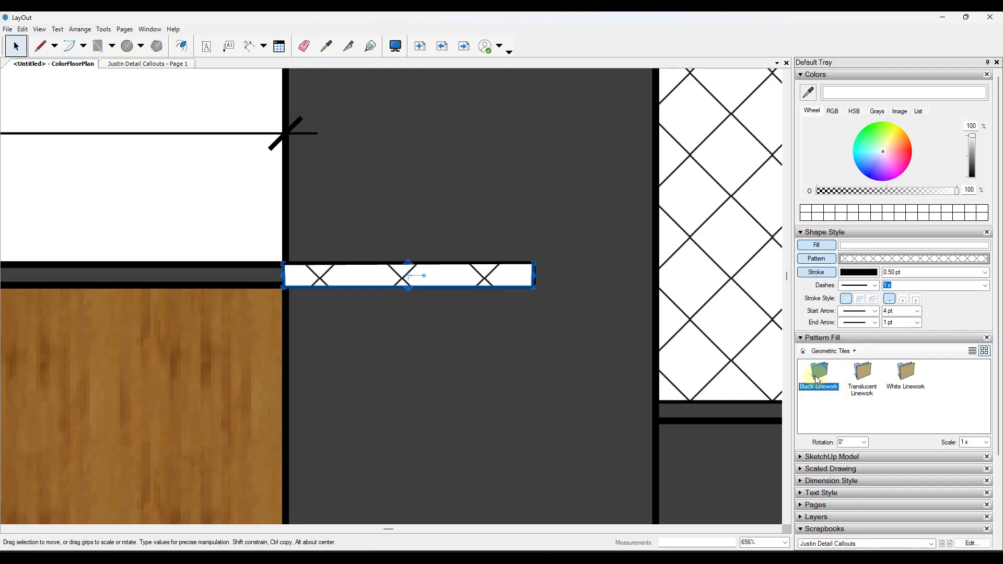
pyautogui.click(861, 373)
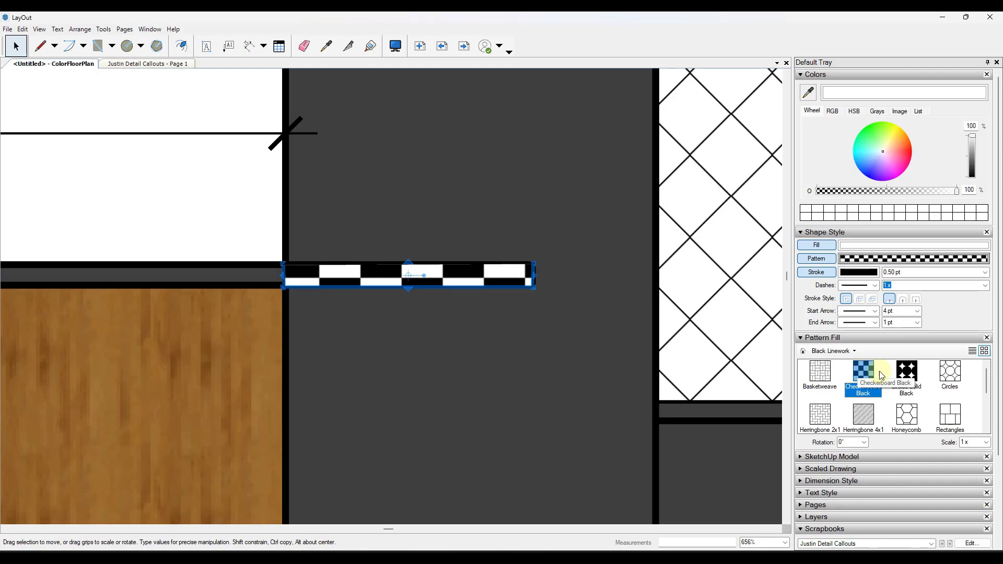
pyautogui.click(911, 373)
pyautogui.click(951, 372)
pyautogui.click(950, 415)
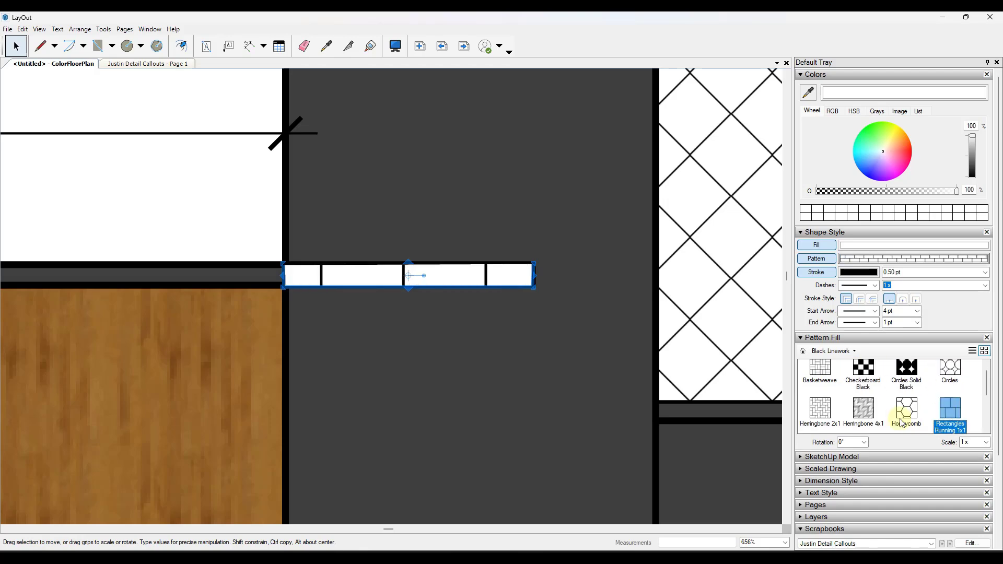
pyautogui.click(864, 414)
pyautogui.scroll(-3, 575, 287)
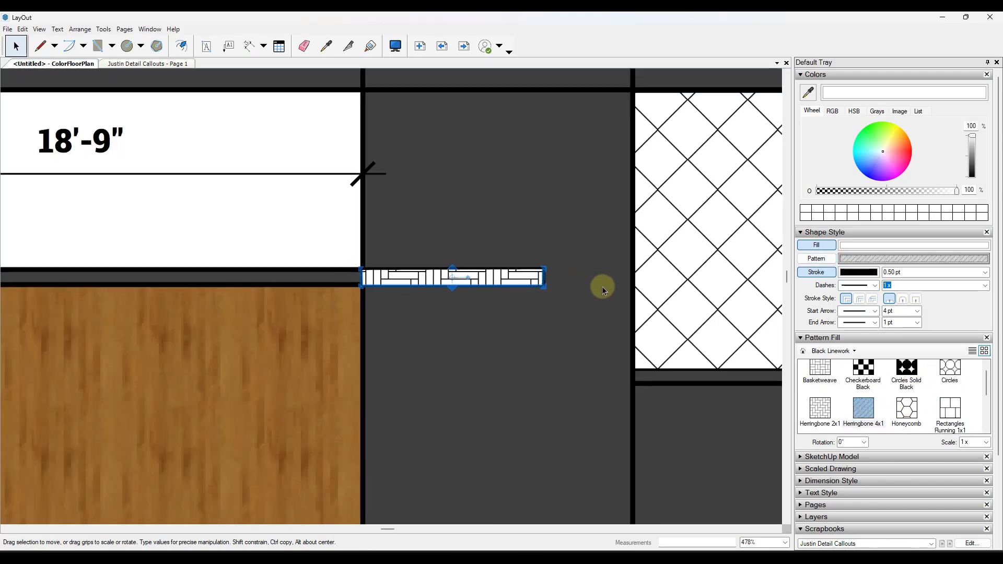
pyautogui.click(600, 287)
# Step: Examine the column and wall junction enclosed by the dashed 1/A4 detail callout
pyautogui.scroll(-4, 522, 324)
pyautogui.scroll(-4, 471, 284)
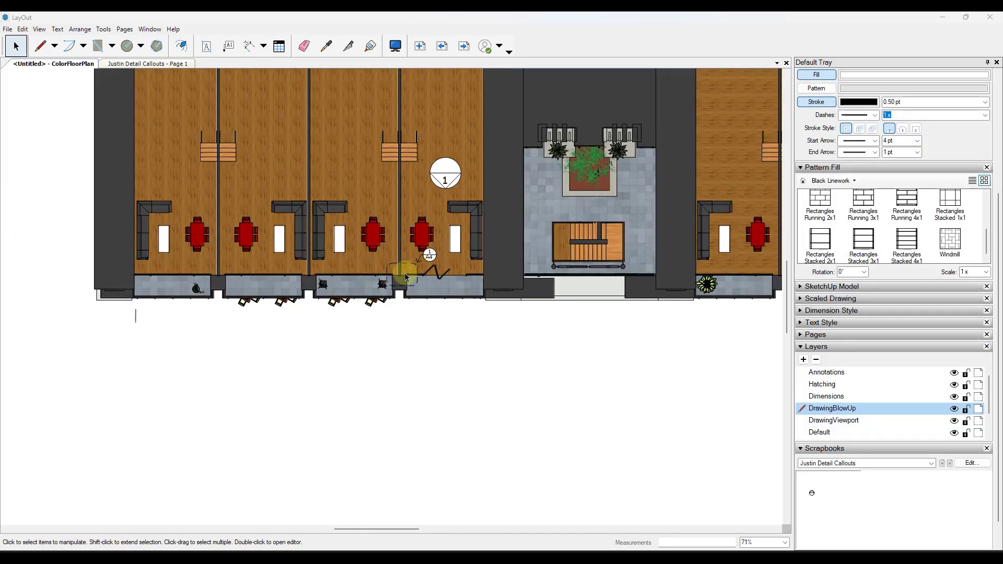
pyautogui.scroll(5, 408, 279)
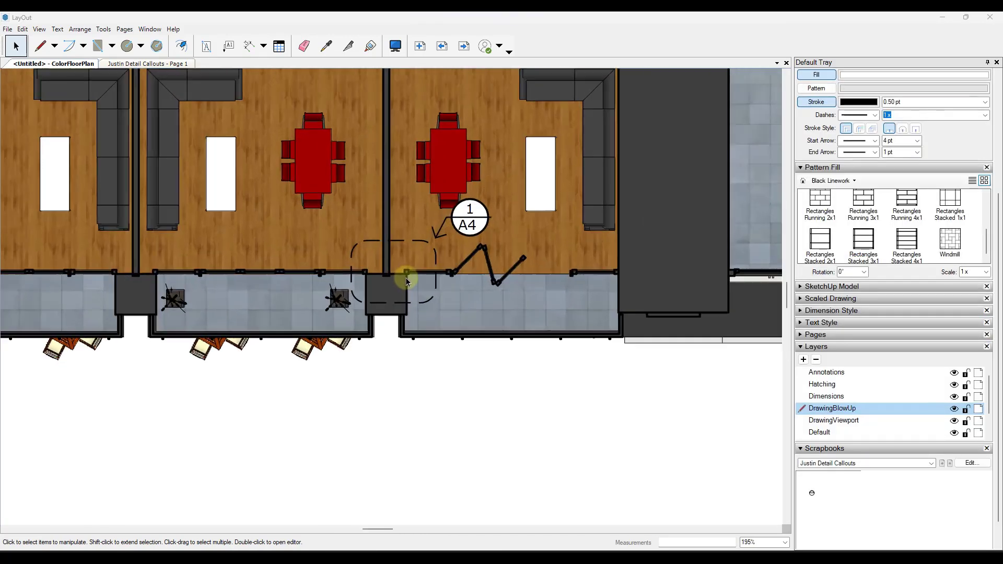
pyautogui.scroll(4, 388, 233)
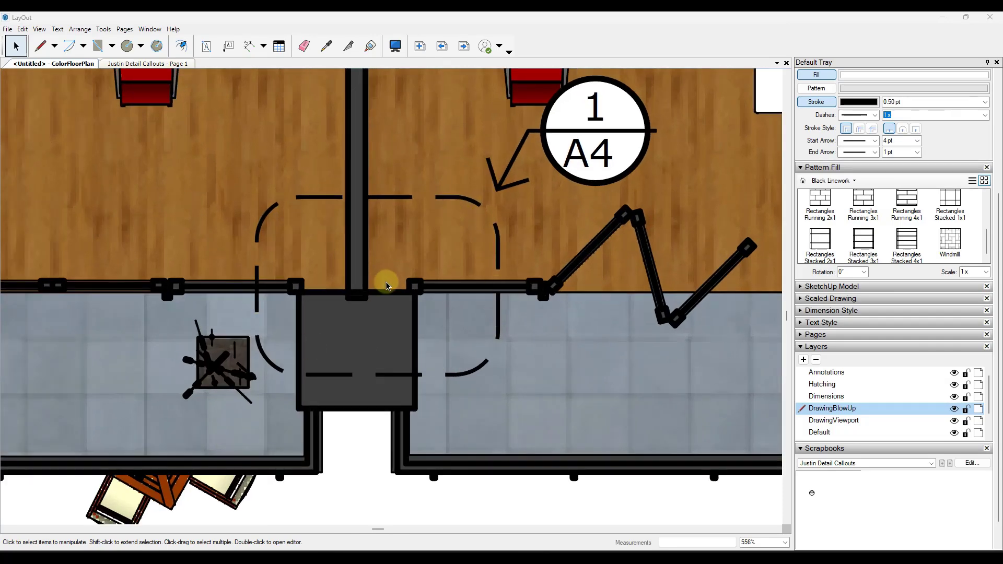
pyautogui.scroll(-3, 391, 282)
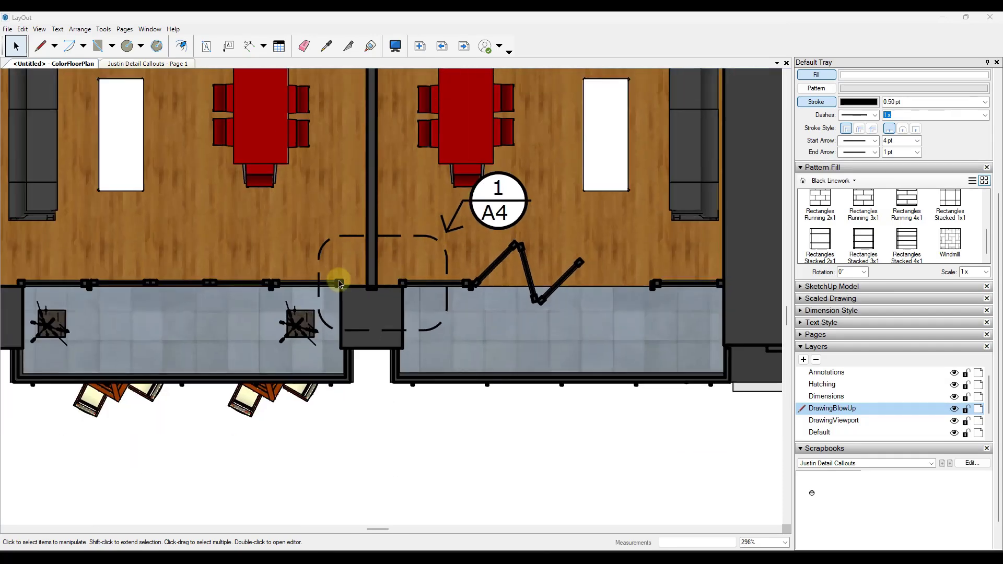
pyautogui.scroll(2, 418, 285)
pyautogui.scroll(3, 421, 290)
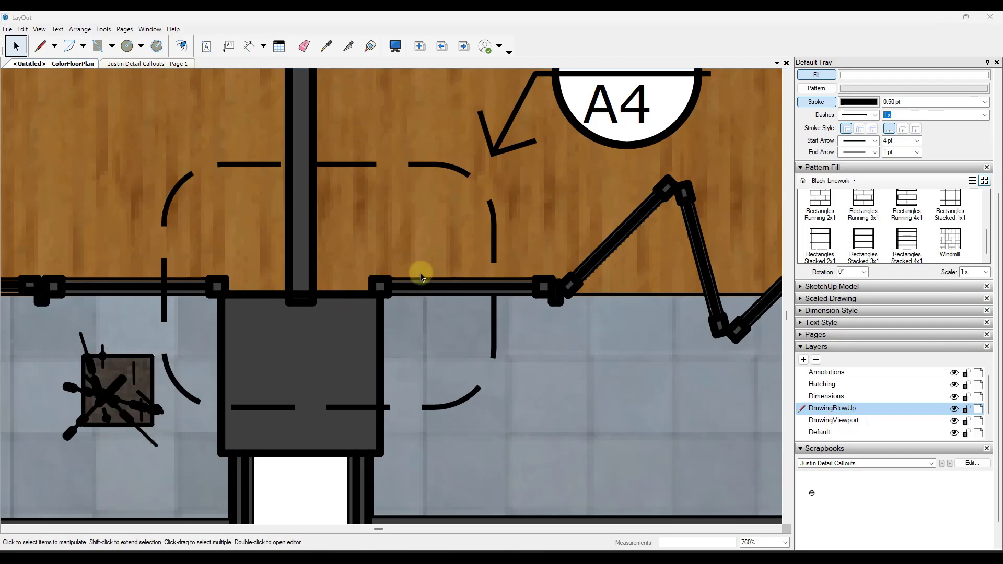
pyautogui.scroll(-5, 422, 276)
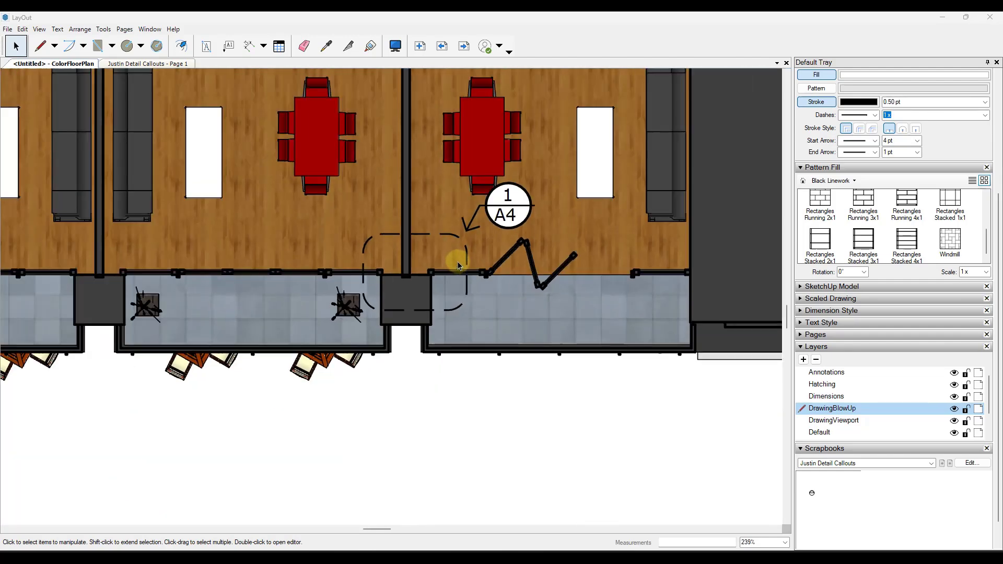
# Step: Copy the colour floor plan viewport, placing the duplicate lower on the page over the empty area beneath the original
pyautogui.scroll(-4, 458, 265)
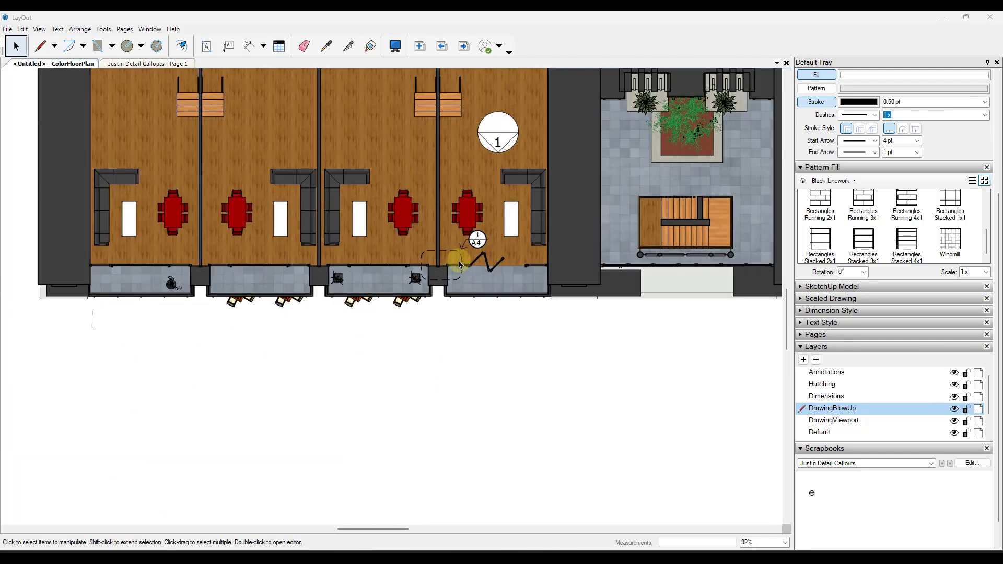
pyautogui.click(553, 204)
pyautogui.scroll(-2, 553, 204)
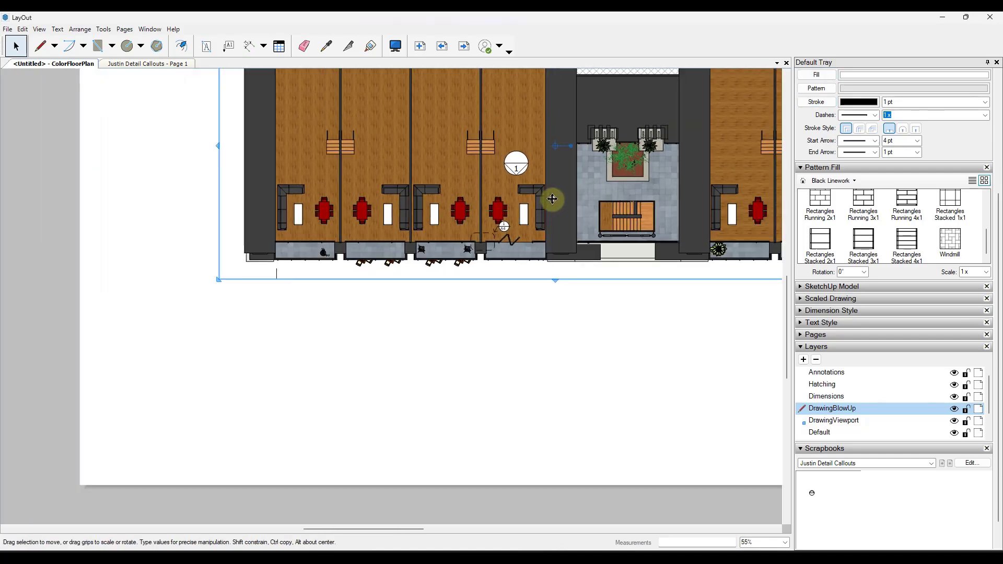
pyautogui.scroll(1, 569, 192)
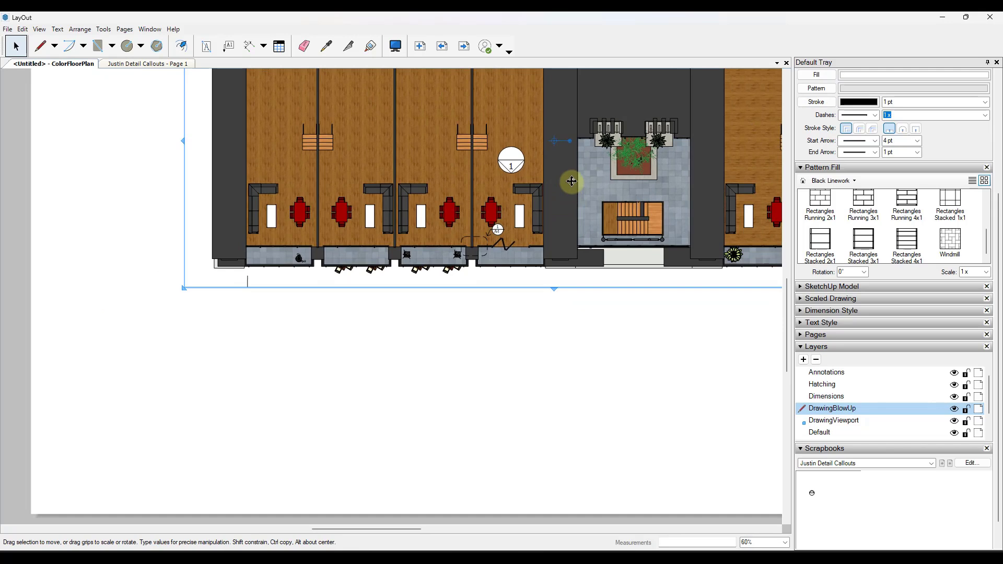
pyautogui.moveTo(571, 181); pyautogui.dragTo(456, 339)
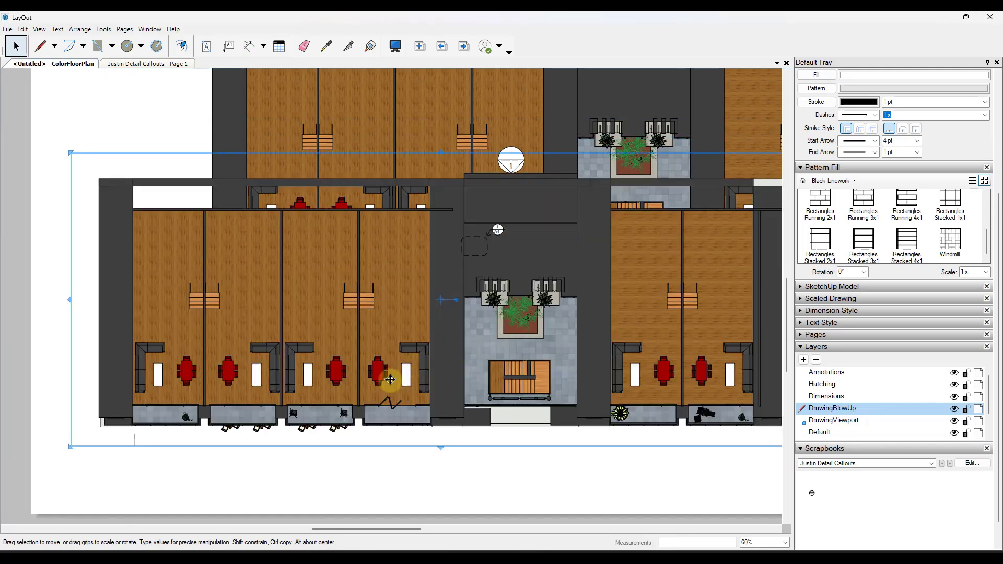
pyautogui.scroll(2, 346, 417)
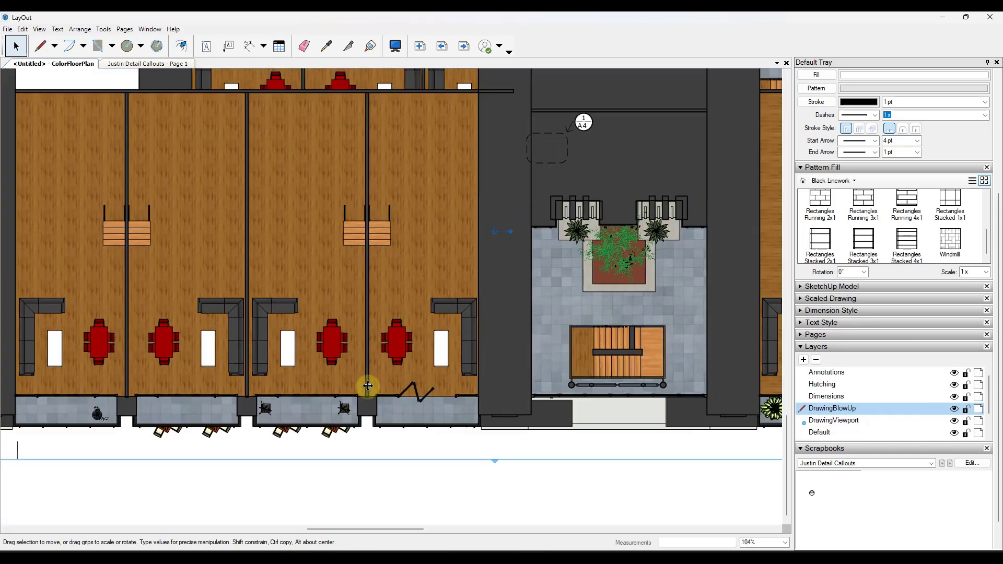
pyautogui.scroll(-3, 365, 385)
pyautogui.scroll(2, 358, 408)
pyautogui.scroll(2, 366, 406)
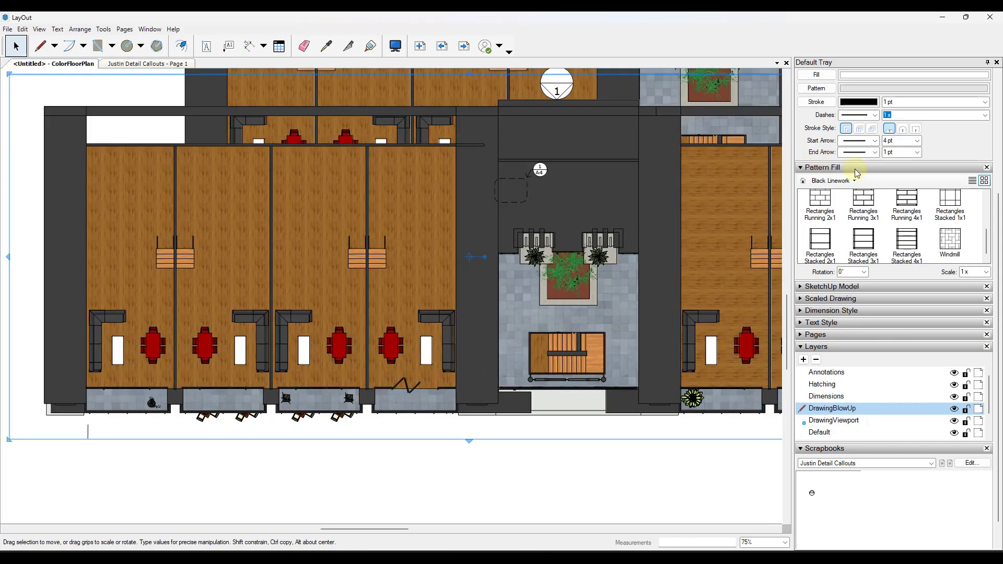
# Step: Set the copied viewport's drawing scale to 1/2" = 1'-0" (1:24)
pyautogui.click(888, 167)
pyautogui.click(832, 110)
pyautogui.click(983, 216)
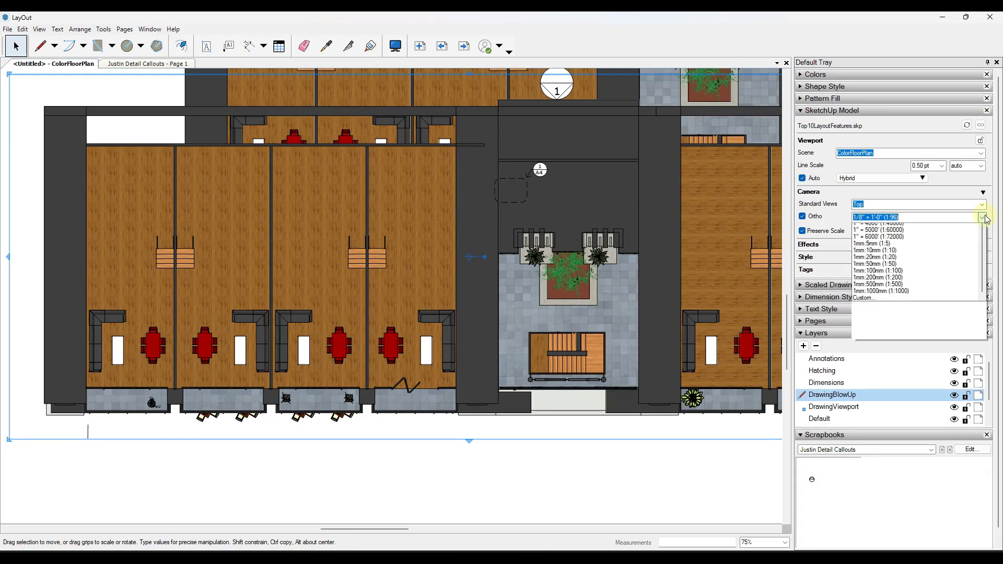
pyautogui.scroll(2, 934, 246)
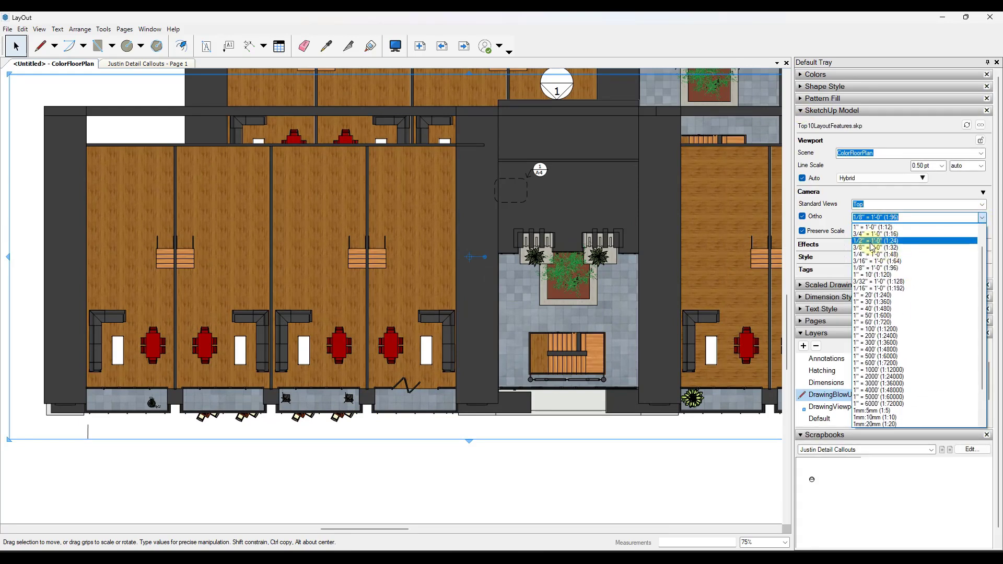
pyautogui.click(505, 327)
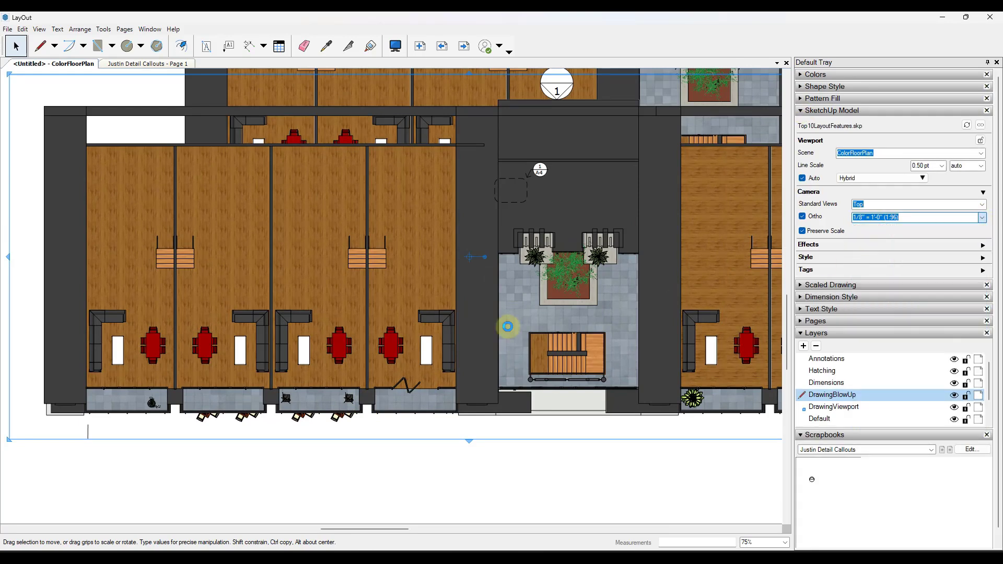
pyautogui.click(383, 392)
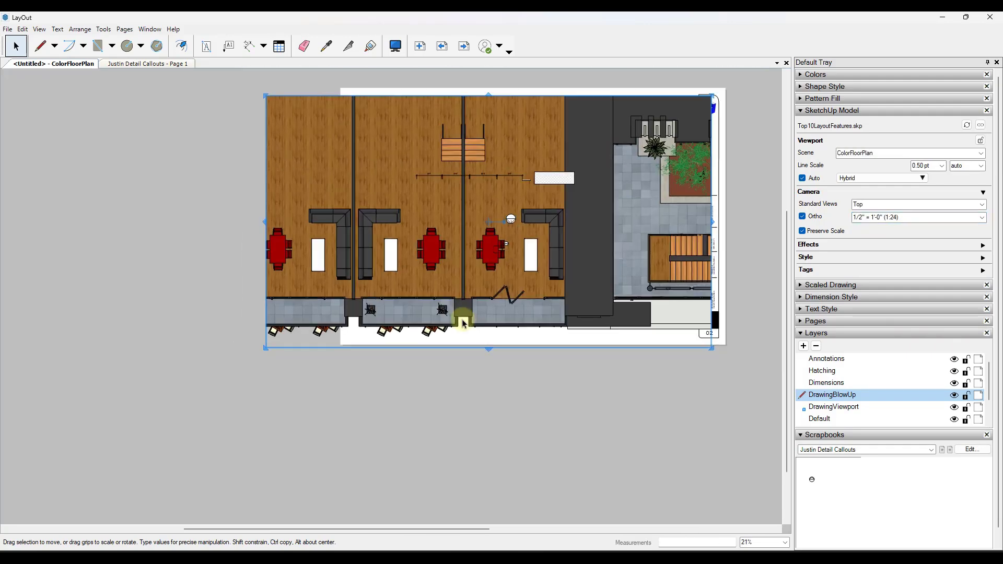
# Step: Draw a circle centred on the column and party wall junction in the enlarged viewport, large enough to cover the whole column
pyautogui.click(510, 179)
pyautogui.scroll(6, 454, 309)
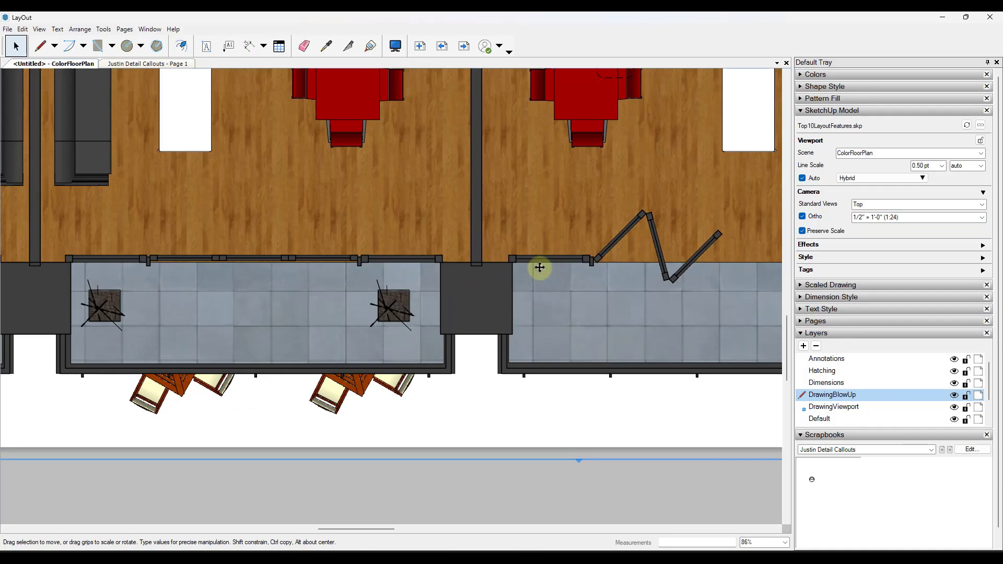
pyautogui.scroll(3, 539, 266)
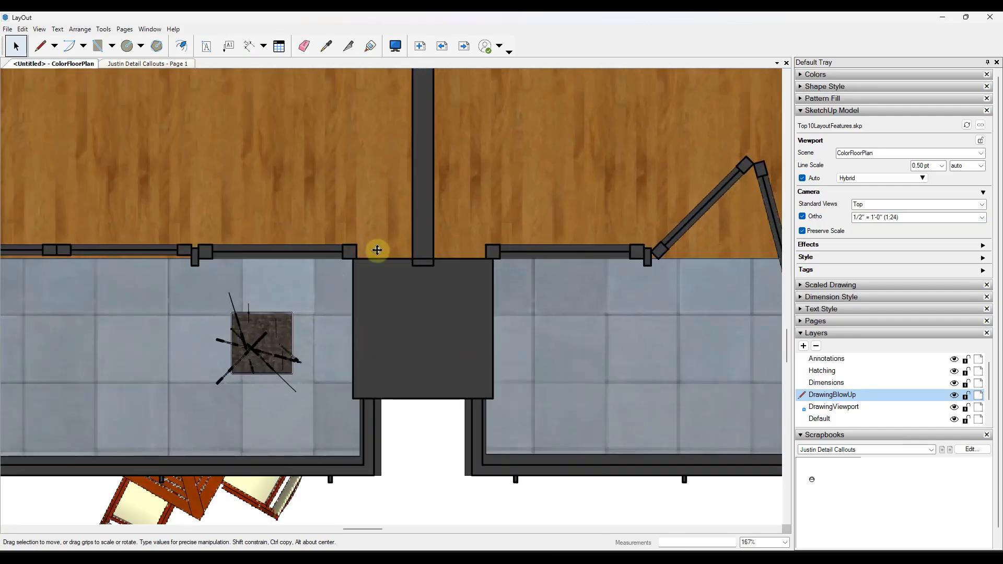
pyautogui.scroll(-3, 376, 249)
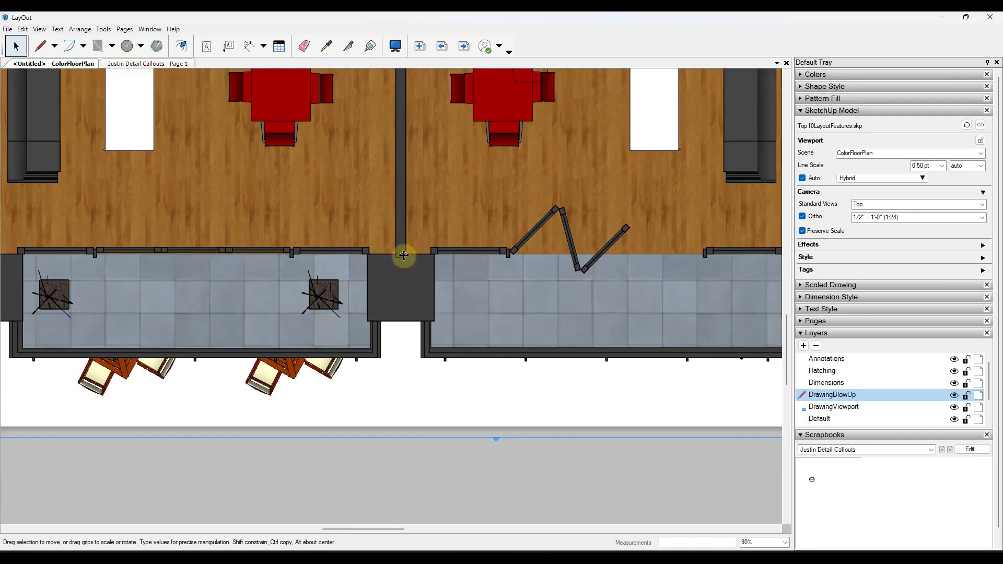
pyautogui.click(129, 45)
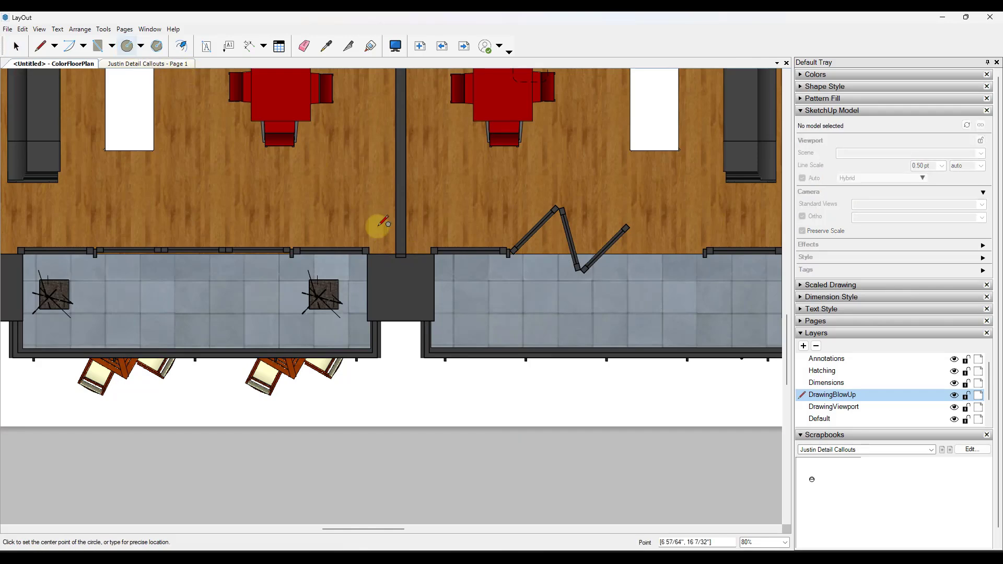
pyautogui.click(408, 253)
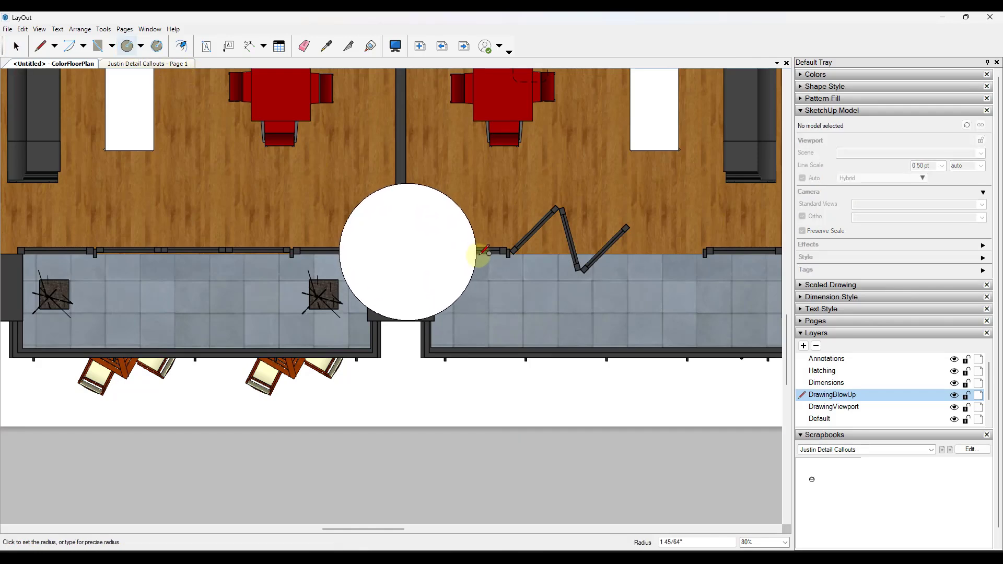
pyautogui.click(504, 257)
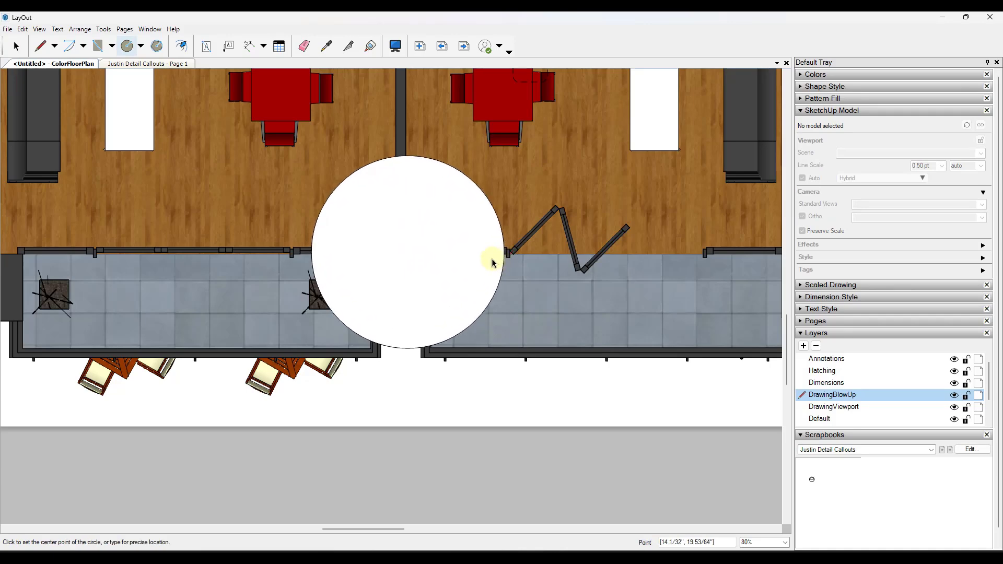
pyautogui.press('space')
pyautogui.scroll(-4, 414, 226)
pyautogui.scroll(-4, 414, 226)
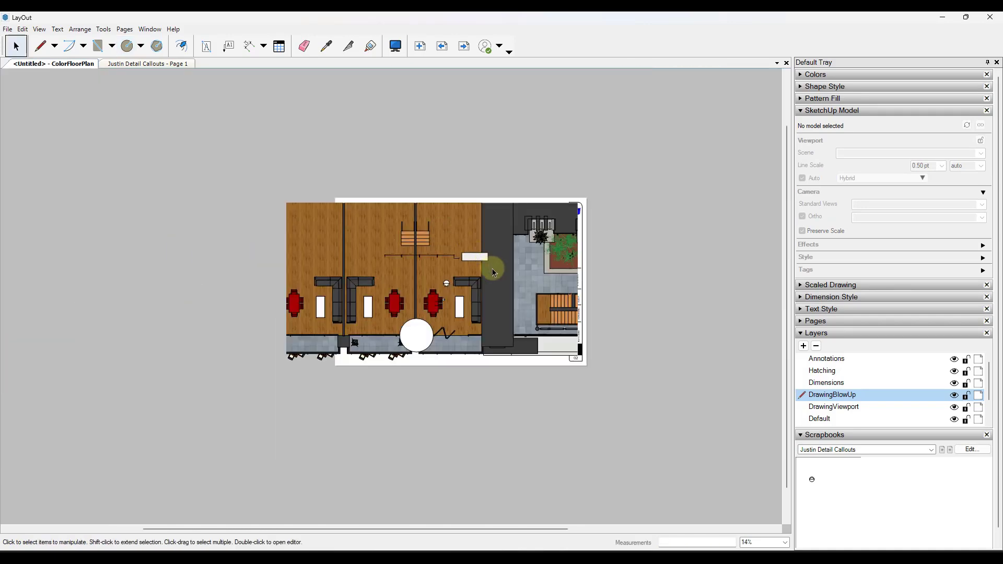
# Step: Clip the enlarged viewport to the circle by creating a clipping mask from the two objects
pyautogui.click(484, 300)
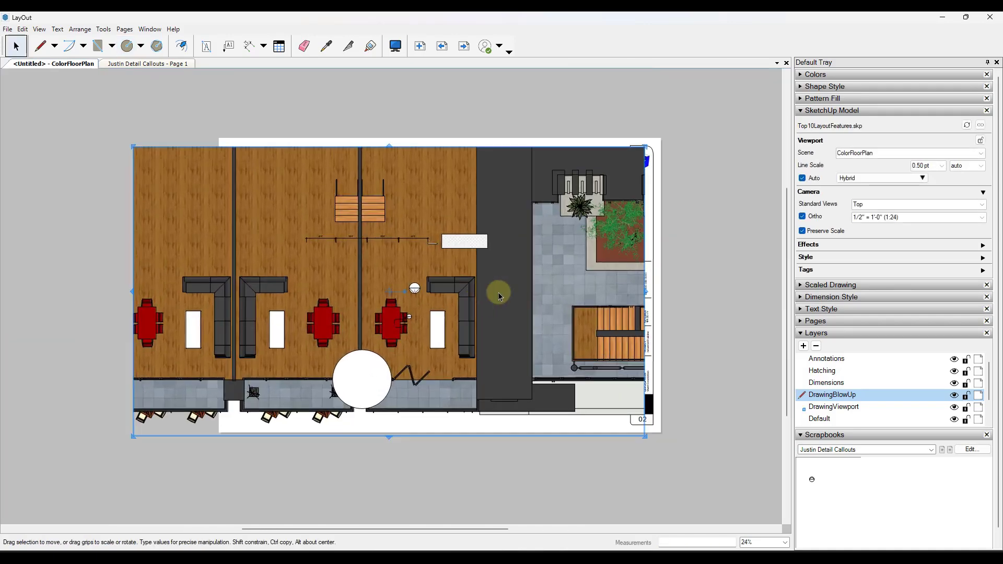
pyautogui.scroll(5, 366, 376)
pyautogui.rightClick(362, 373)
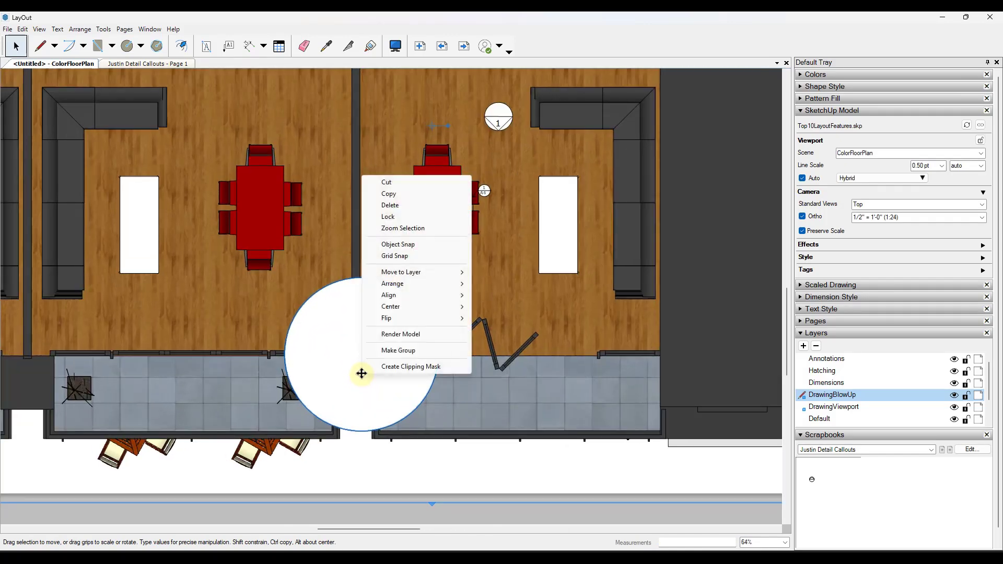
pyautogui.click(396, 368)
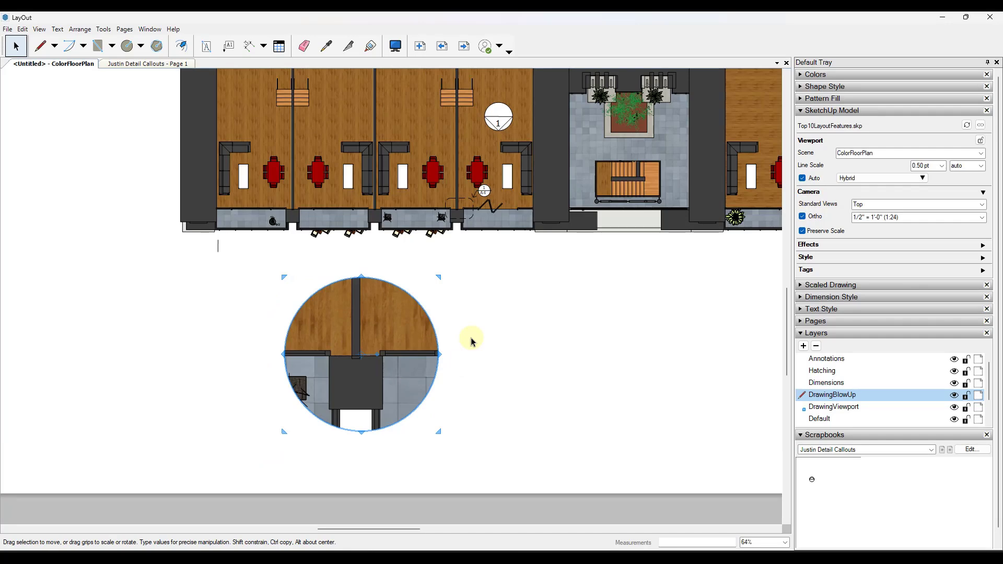
# Step: Examine the column and wall junction inside the circular blow-up
pyautogui.scroll(6, 403, 358)
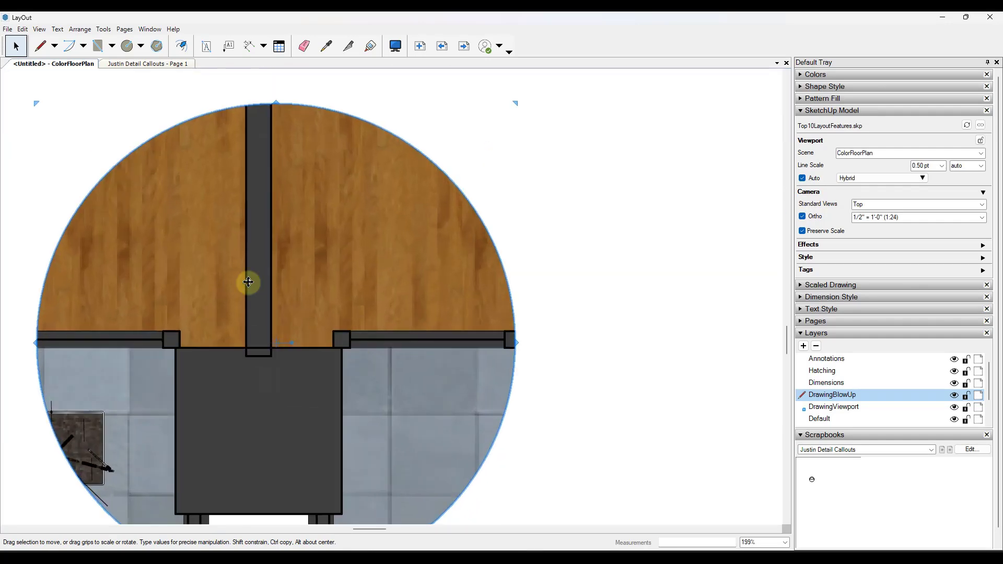
pyautogui.scroll(-3, 273, 362)
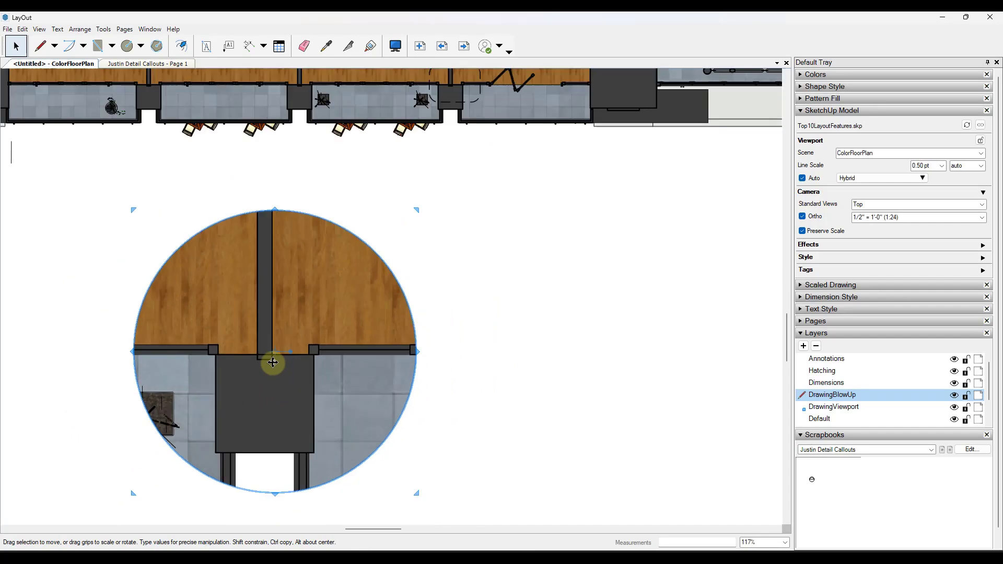
pyautogui.click(571, 306)
pyautogui.click(316, 320)
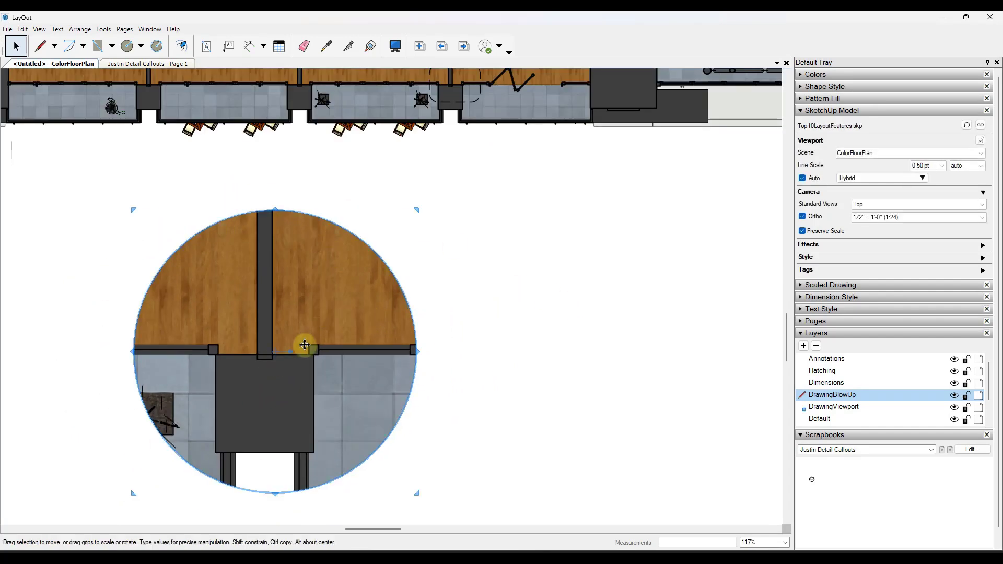
pyautogui.scroll(2, 303, 352)
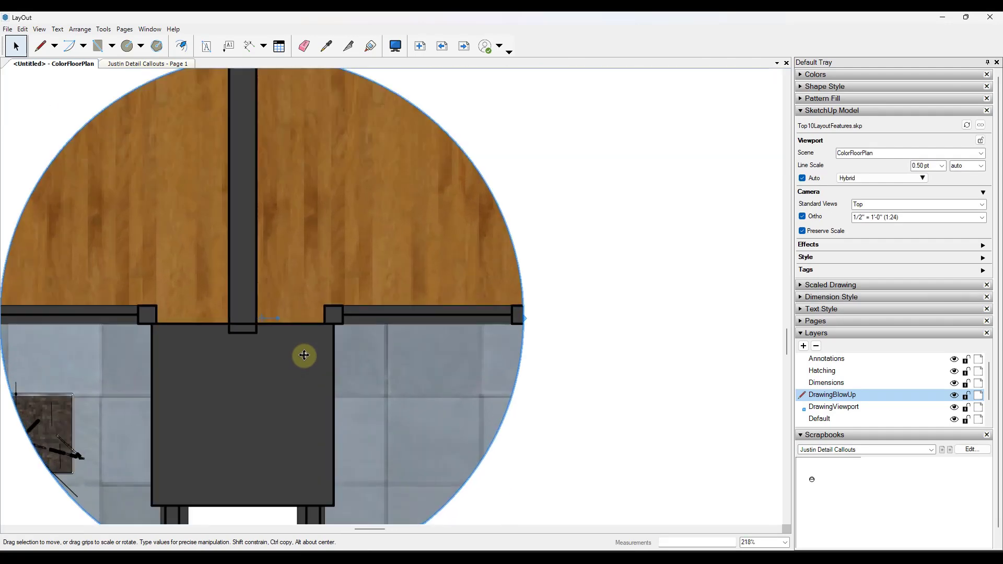
pyautogui.scroll(-2, 302, 353)
pyautogui.scroll(-3, 302, 350)
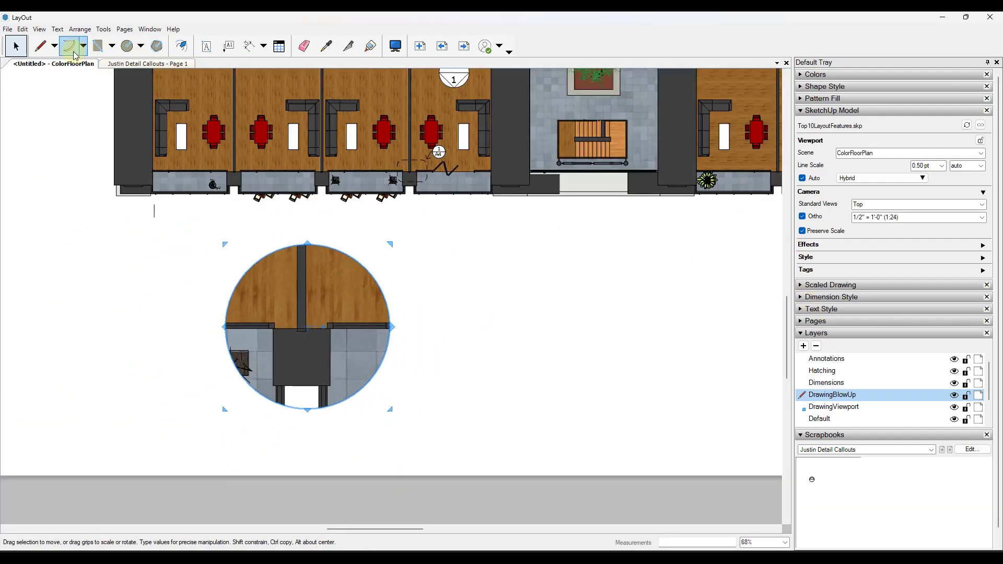
# Step: Draw a two-segment leader line from the circular blow-up's upper edge to the matching column on the floor plan
pyautogui.click(41, 46)
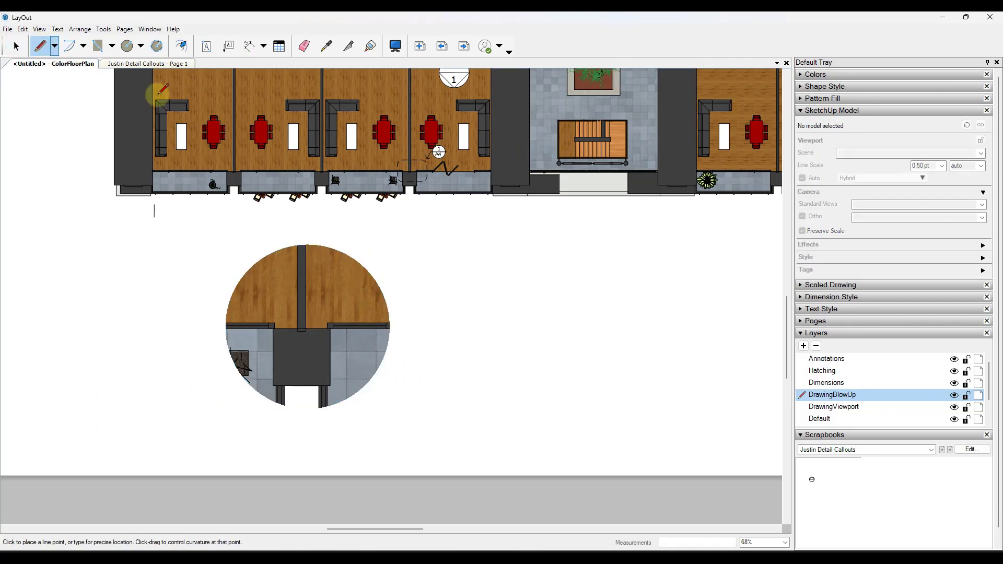
pyautogui.click(348, 252)
pyautogui.click(408, 235)
pyautogui.doubleClick(411, 197)
pyautogui.press('space')
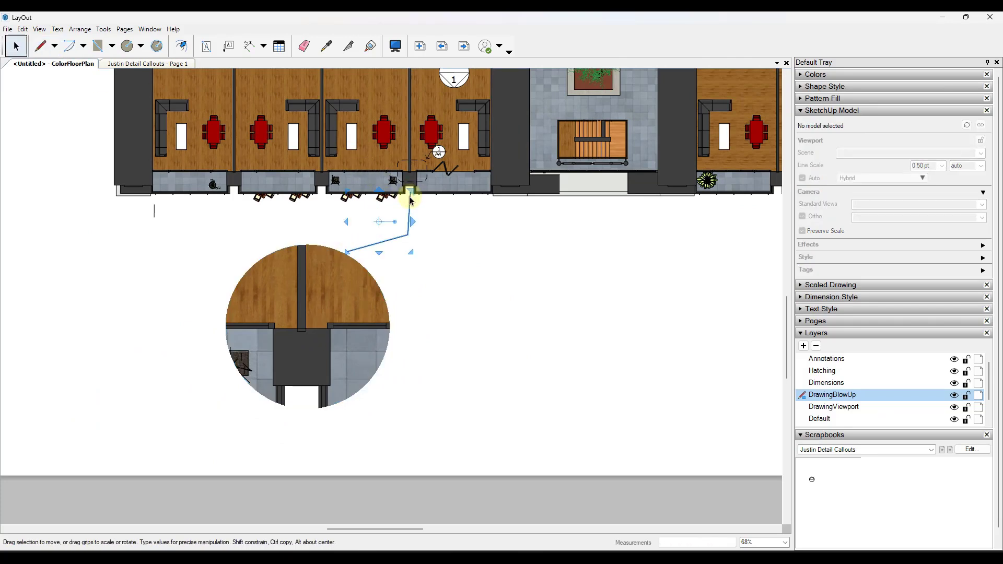
# Step: Give the leader line a filled end arrow with a size of 10 pt, and clear the selection
pyautogui.click(825, 86)
pyautogui.click(865, 176)
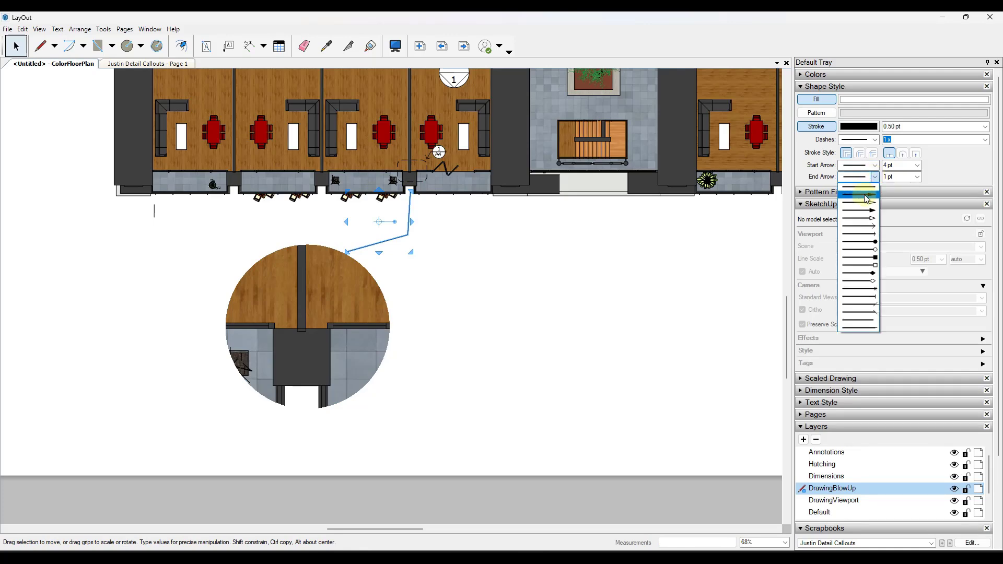
pyautogui.click(868, 202)
pyautogui.click(917, 176)
pyautogui.click(533, 291)
pyautogui.click(533, 291)
# Step: Stretch the leader line slightly downward so its tail meets the edge of the circular blow-up
pyautogui.scroll(-3, 332, 253)
pyautogui.scroll(2, 365, 250)
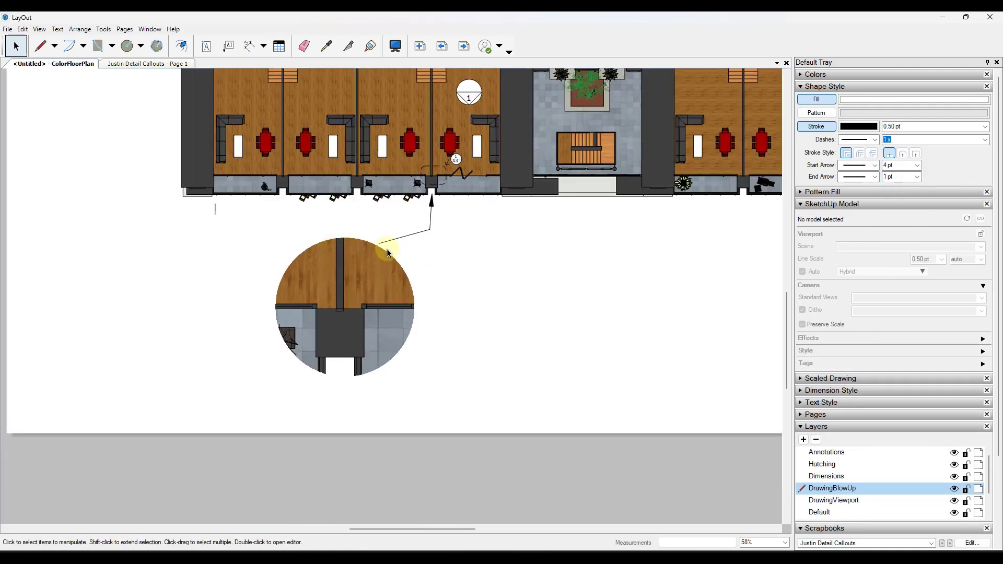
pyautogui.scroll(-1, 340, 262)
pyautogui.scroll(2, 361, 271)
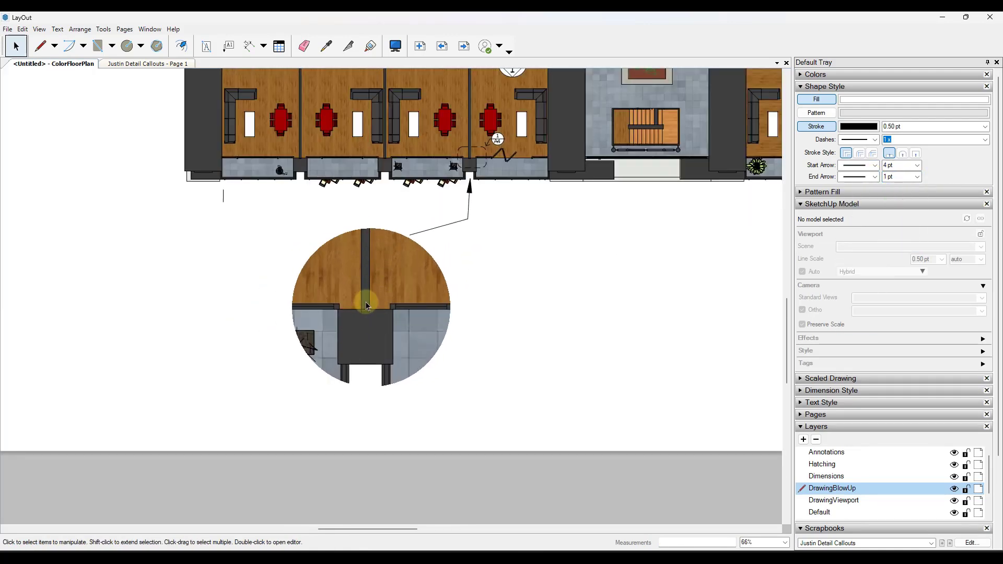
pyautogui.scroll(-1, 404, 279)
pyautogui.click(418, 239)
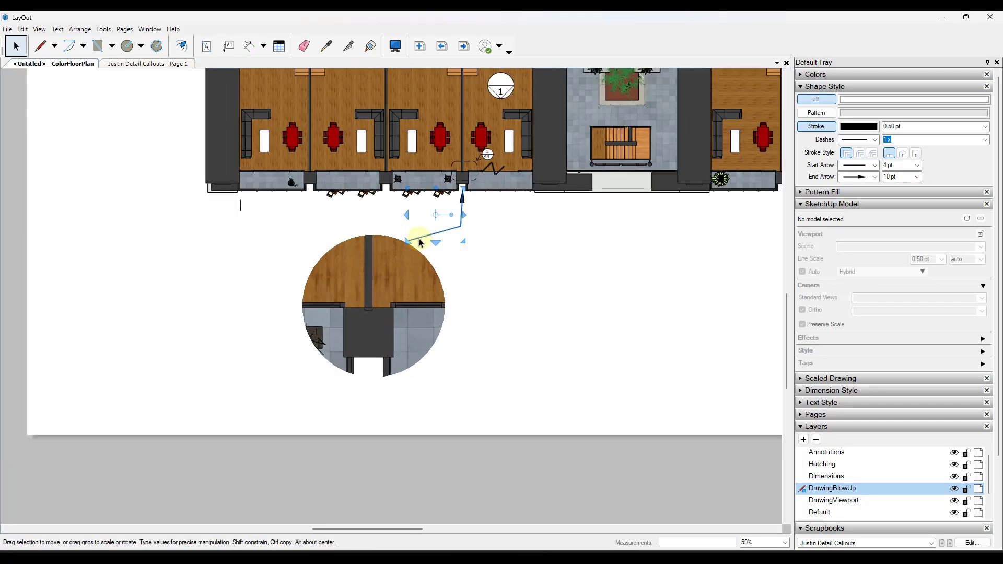
pyautogui.moveTo(410, 240); pyautogui.dragTo(409, 246)
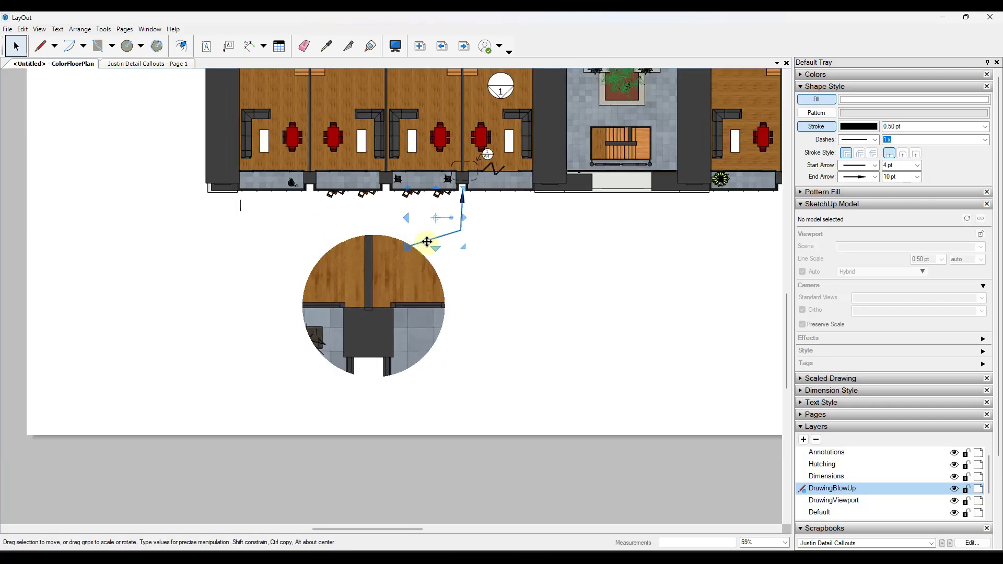
pyautogui.scroll(2, 384, 318)
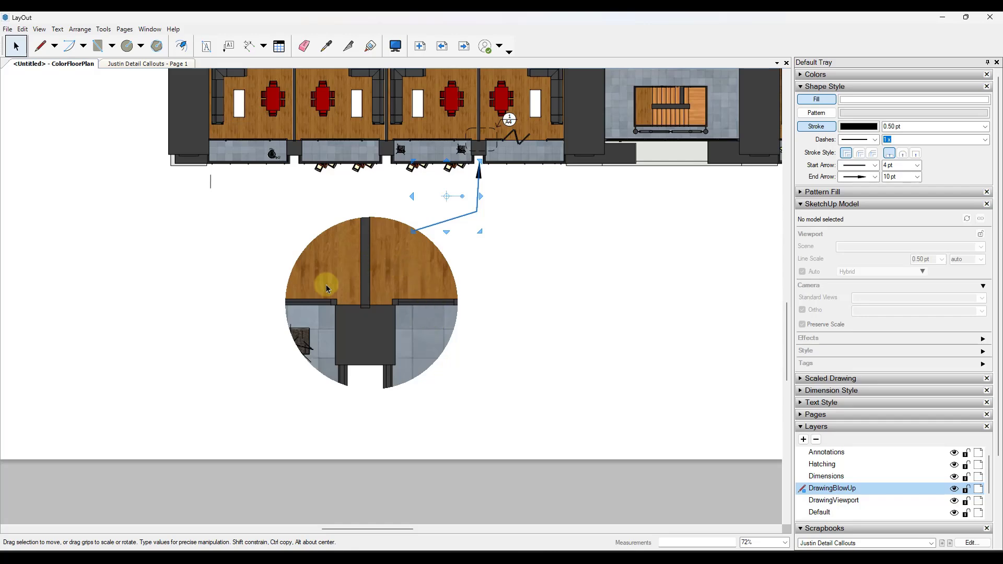
pyautogui.scroll(-2, 410, 316)
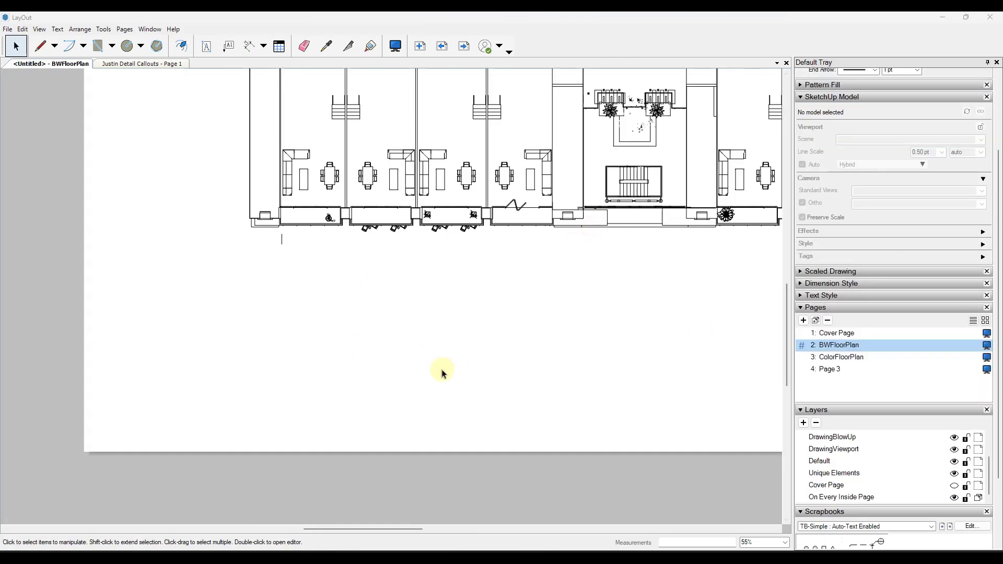
# Step: Examine the floor plan viewport, its drawing scale and the empty area of the sheet beneath it
pyautogui.scroll(-3, 442, 372)
pyautogui.click(486, 203)
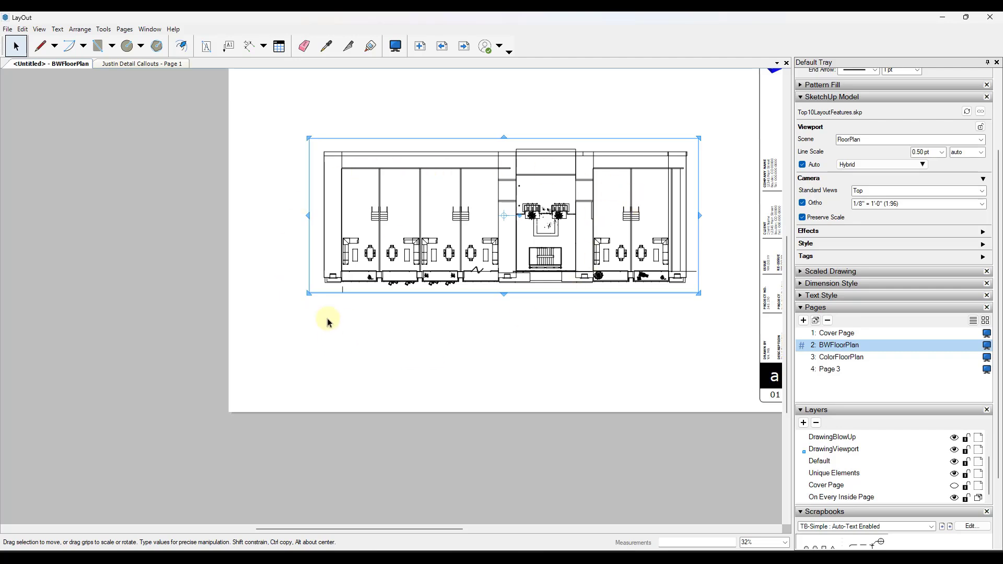
pyautogui.scroll(2, 384, 321)
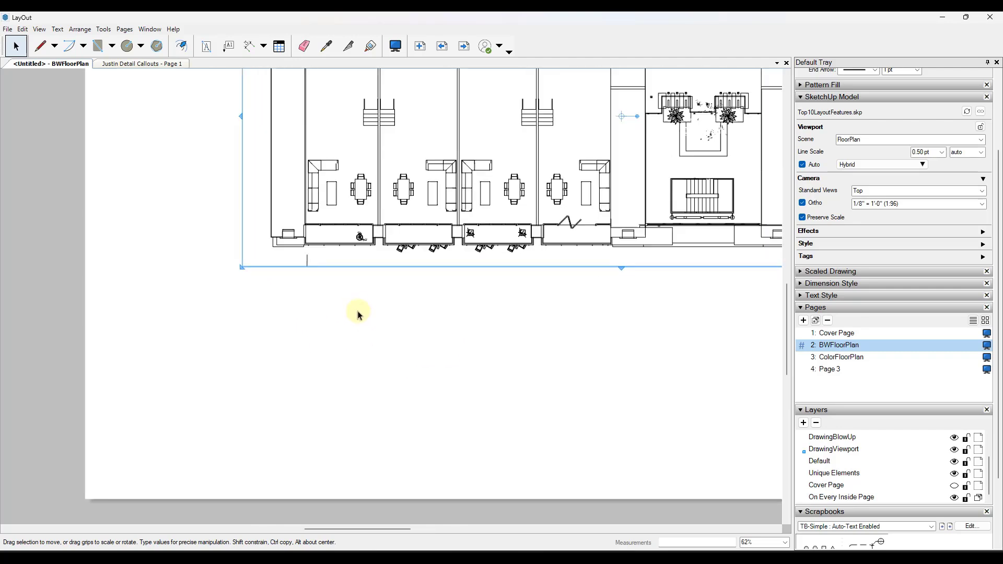
pyautogui.scroll(-4, 345, 314)
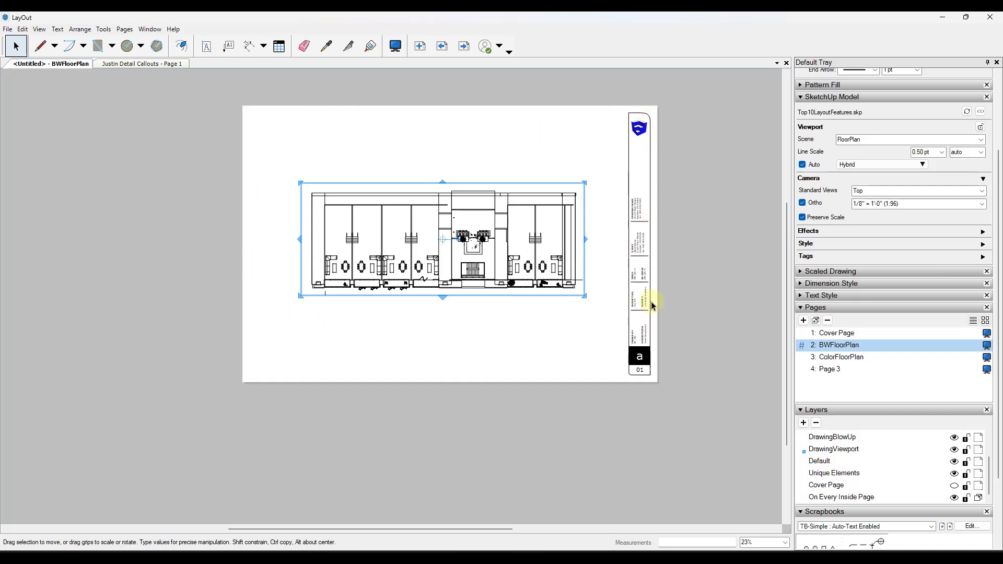
pyautogui.click(310, 318)
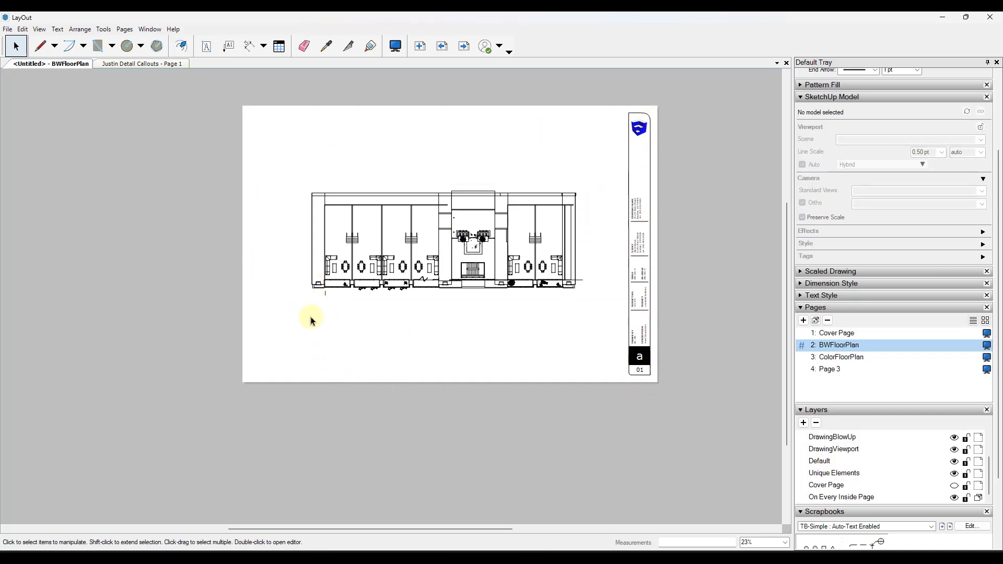
pyautogui.scroll(4, 310, 316)
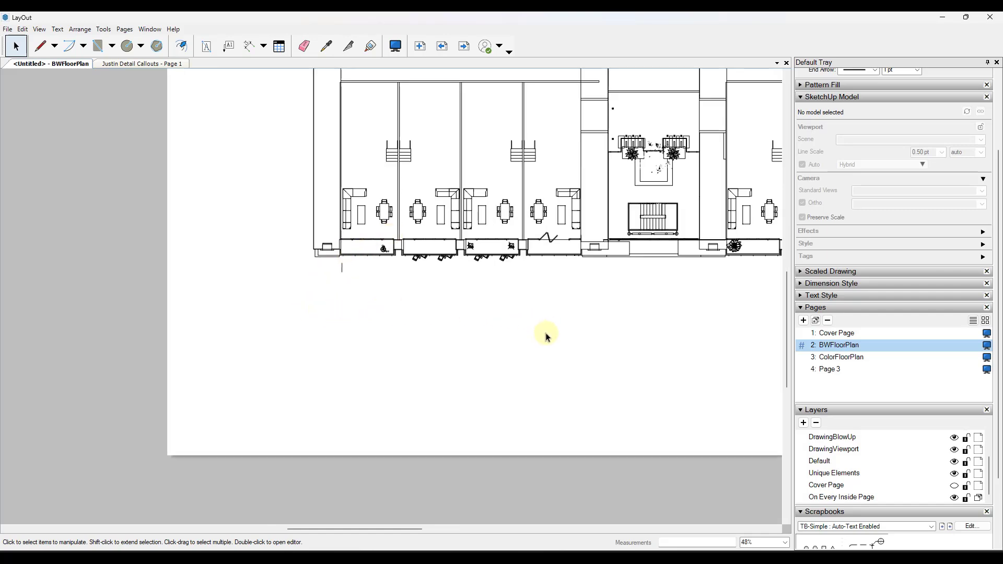
pyautogui.scroll(-3, 365, 351)
pyautogui.scroll(2, 372, 351)
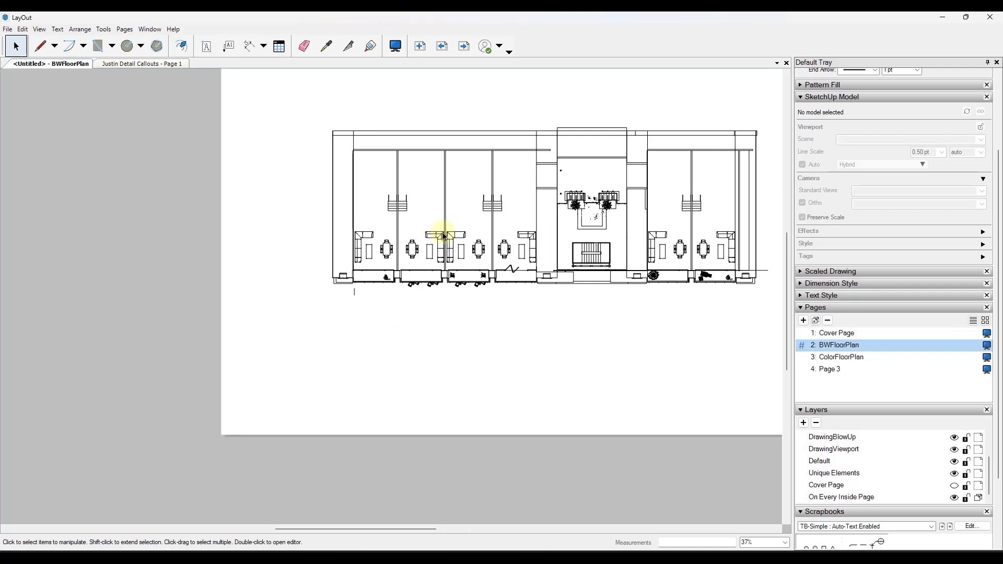
pyautogui.click(480, 256)
pyautogui.scroll(2, 559, 222)
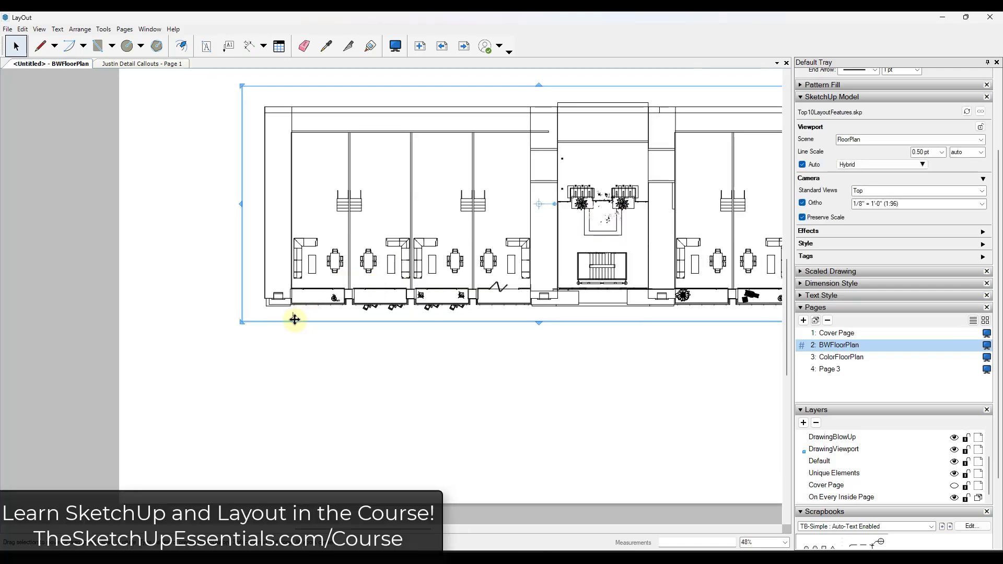
pyautogui.click(280, 378)
pyautogui.scroll(3, 281, 375)
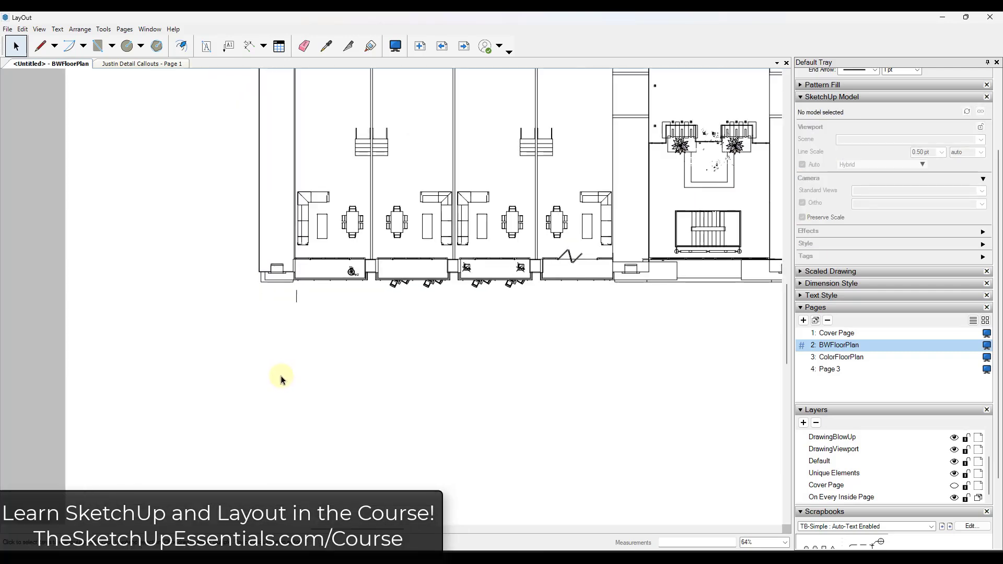
# Step: Start a scaled drawing at a scale of 1/8" = 1'-0" (1:96)
pyautogui.click(801, 271)
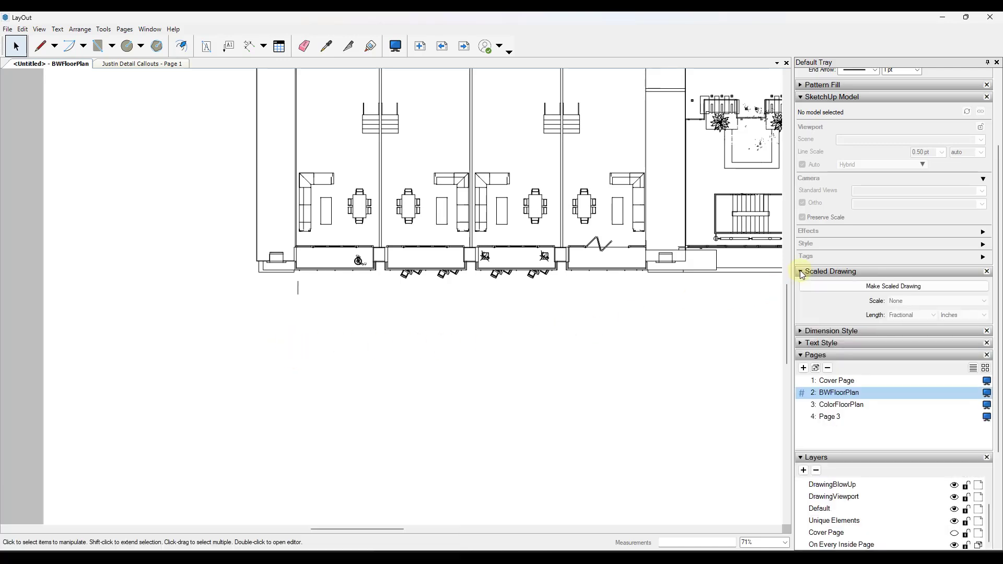
pyautogui.click(895, 288)
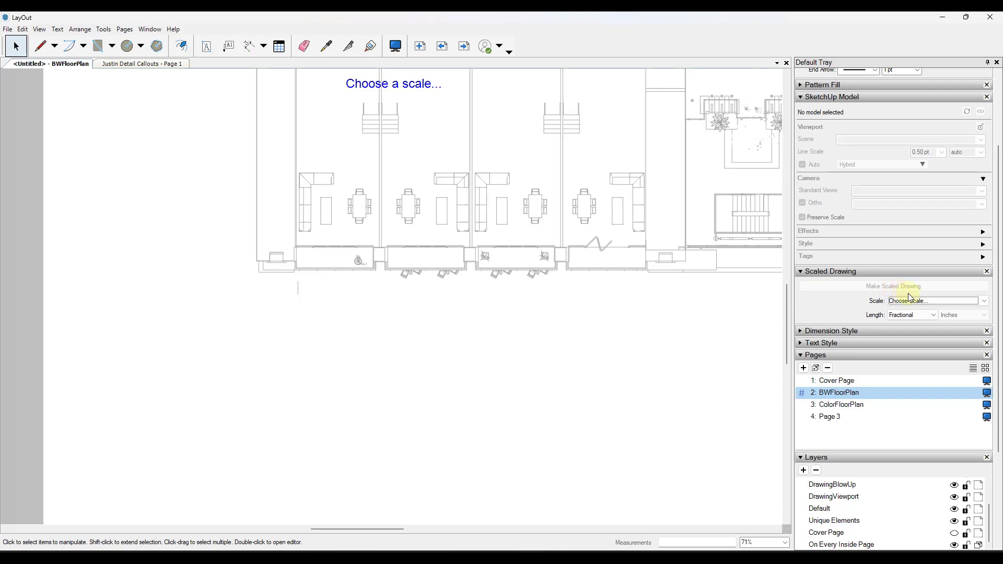
pyautogui.click(984, 302)
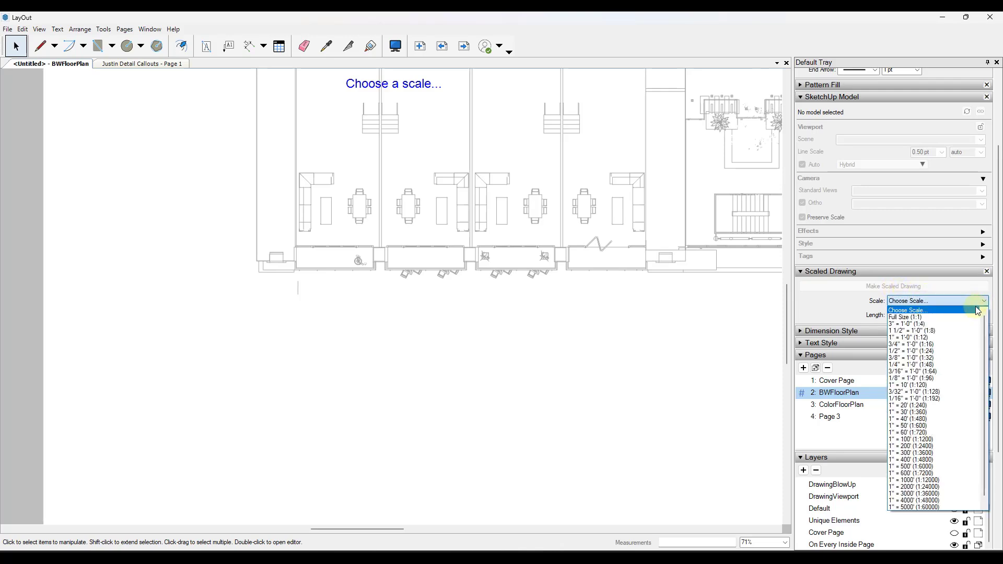
pyautogui.click(914, 378)
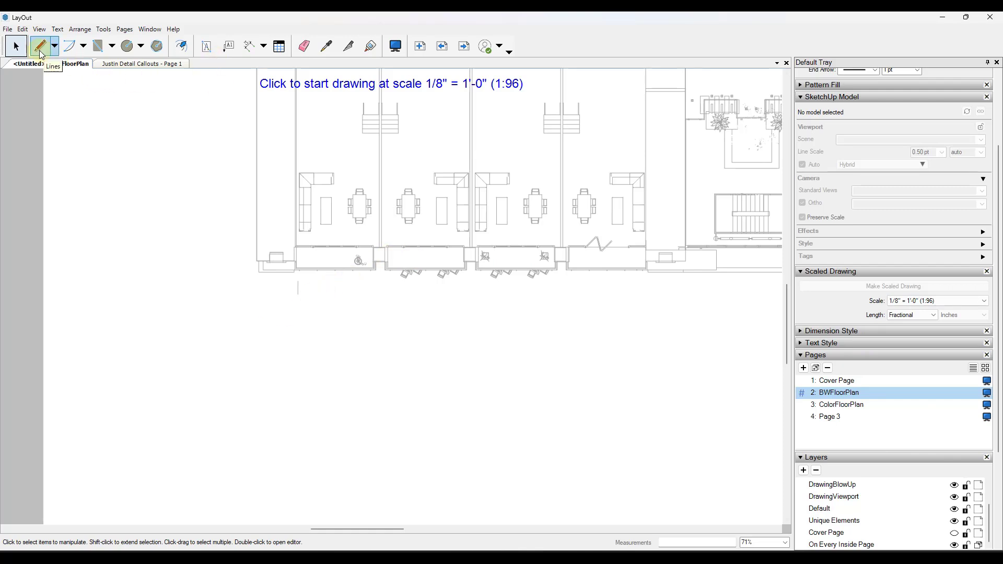
# Step: Draw a horizontal line with two thin, staggered rectangles meeting corner to corner below the floor plan as scale bar segments
pyautogui.click(41, 55)
pyautogui.click(259, 223)
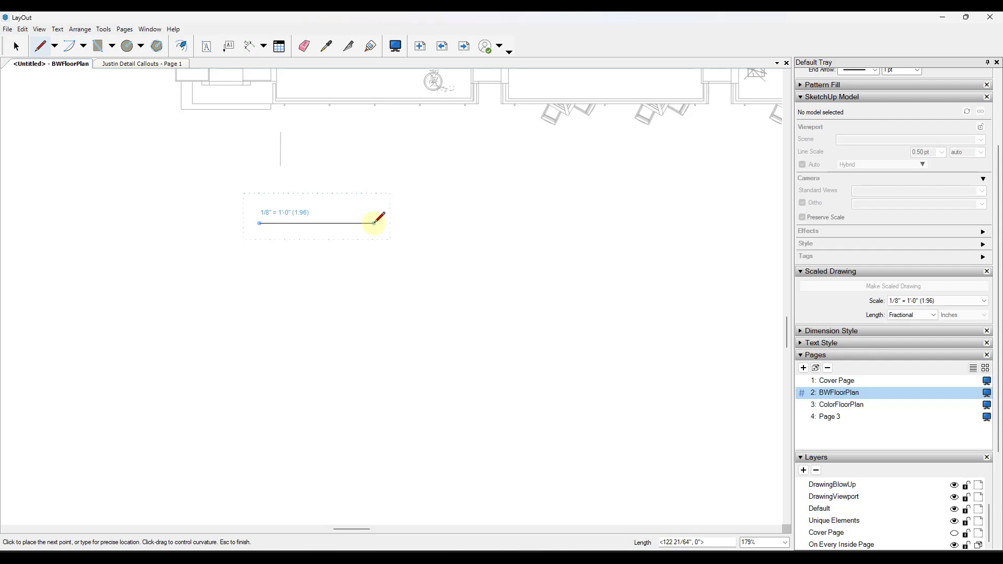
pyautogui.press('Return')
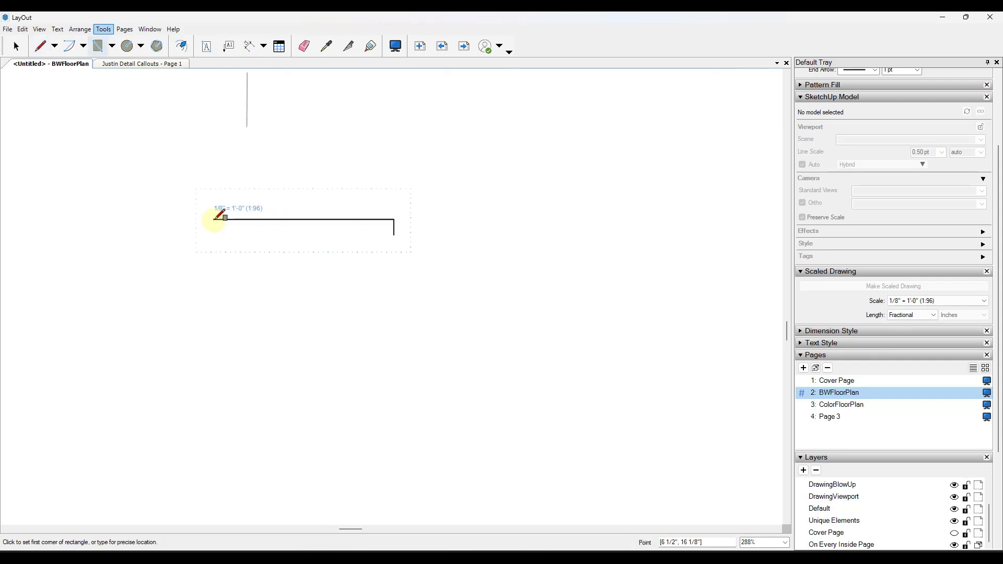
pyautogui.click(575, 244)
pyautogui.click(395, 235)
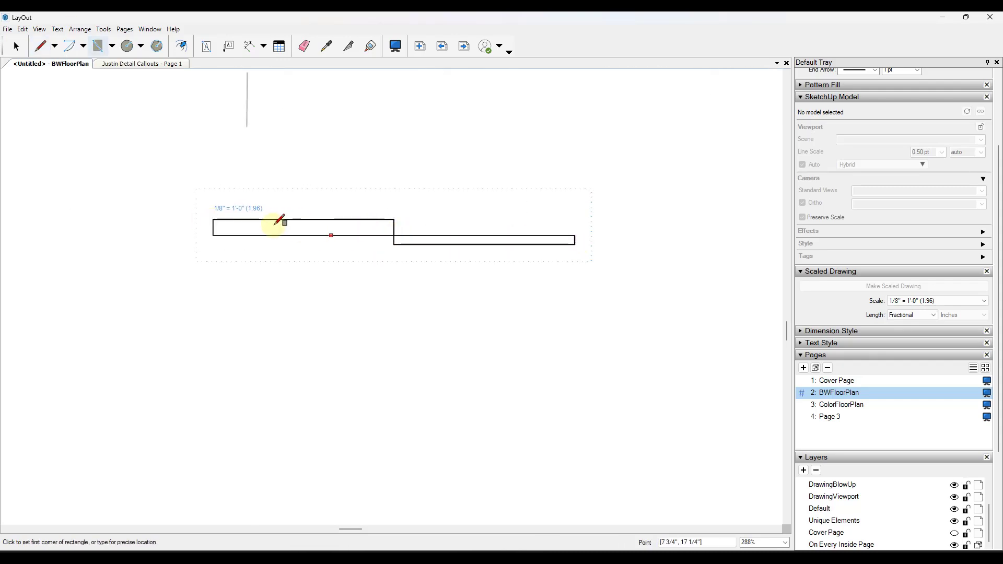
# Step: Stretch the lower scale bar rectangle downward to roughly match the height of the upper one
pyautogui.press('space')
pyautogui.click(435, 244)
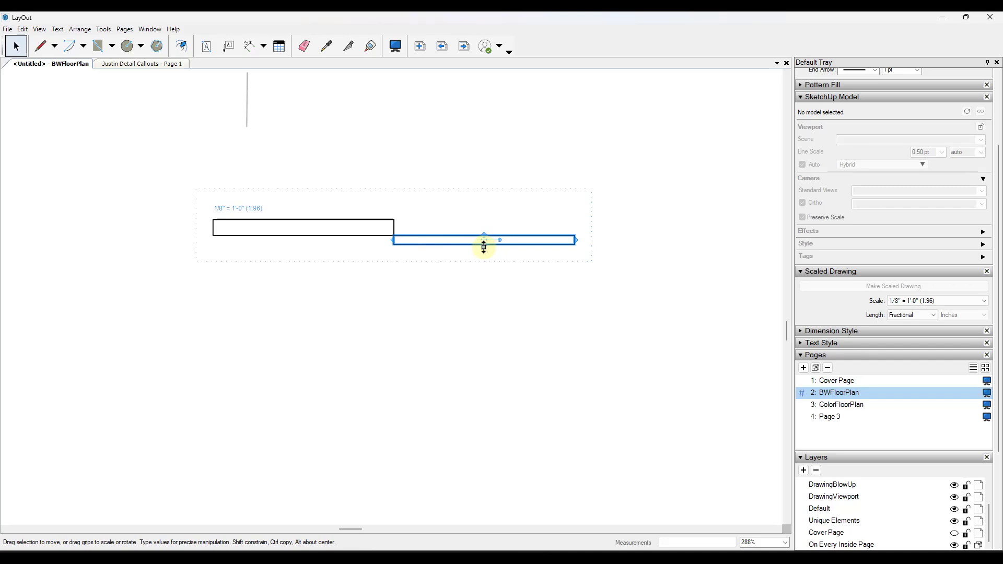
pyautogui.moveTo(484, 252); pyautogui.dragTo(485, 254)
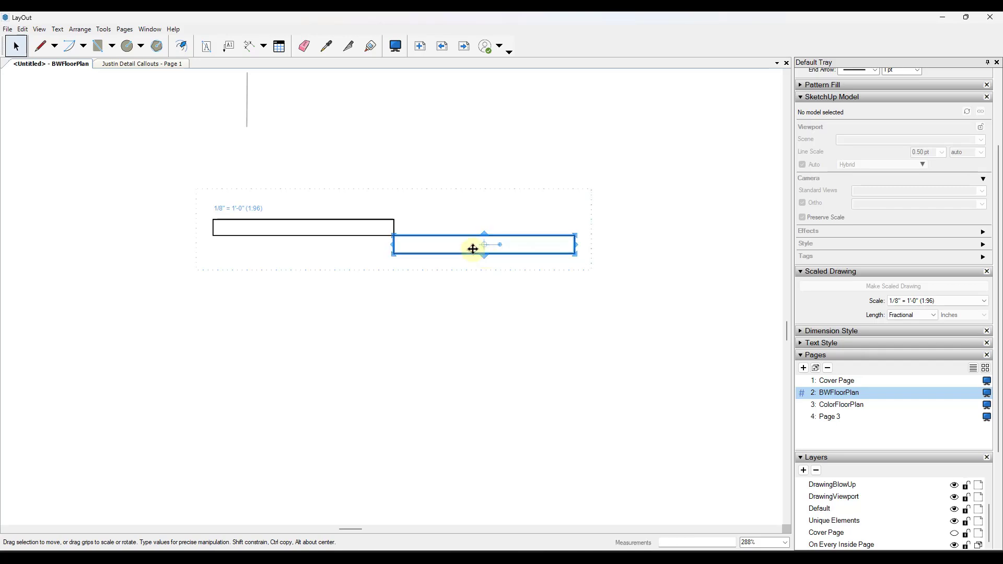
# Step: Copy both rectangles sideways to the end of the pair, making a four-segment staggered scale bar, and clear the selection
pyautogui.keyDown('shift'); pyautogui.click(376, 233); pyautogui.keyUp('shift')
pyautogui.scroll(-3, 362, 230)
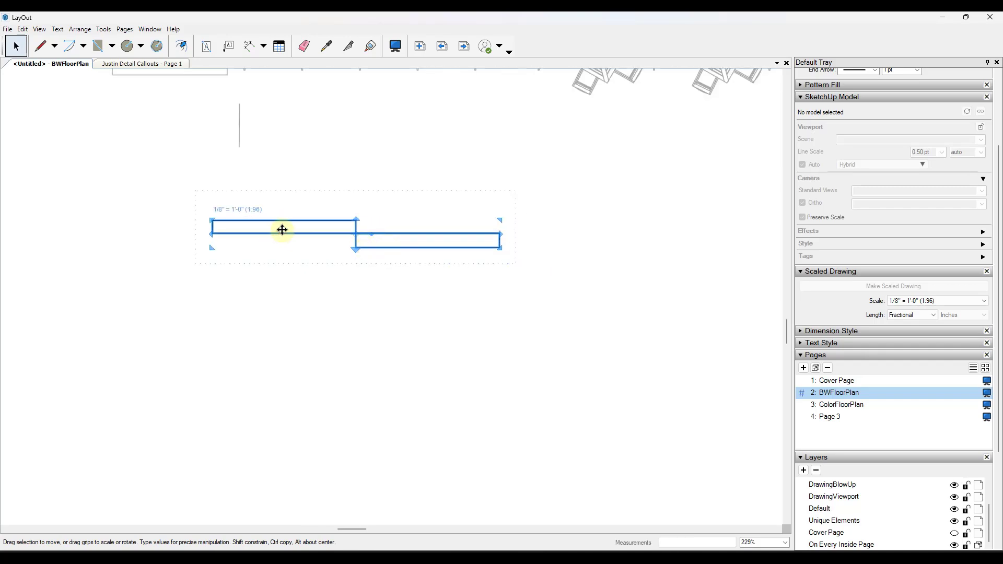
pyautogui.moveTo(284, 234); pyautogui.dragTo(579, 228)
pyautogui.scroll(-5, 440, 214)
pyautogui.click(441, 194)
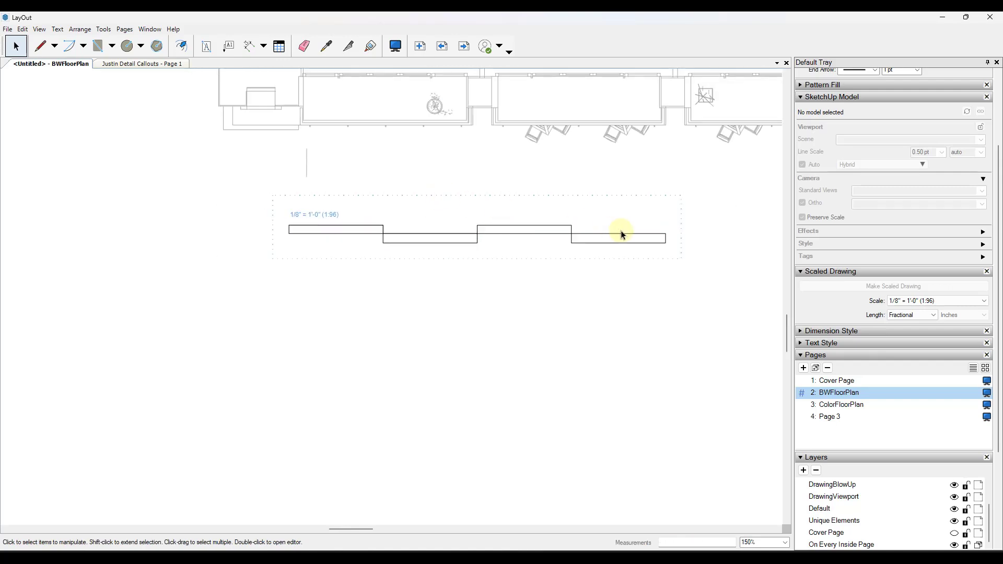
# Step: Fill all four scale bar rectangles with solid black
pyautogui.scroll(4, 630, 229)
pyautogui.scroll(1, 640, 230)
pyautogui.scroll(-1, 470, 241)
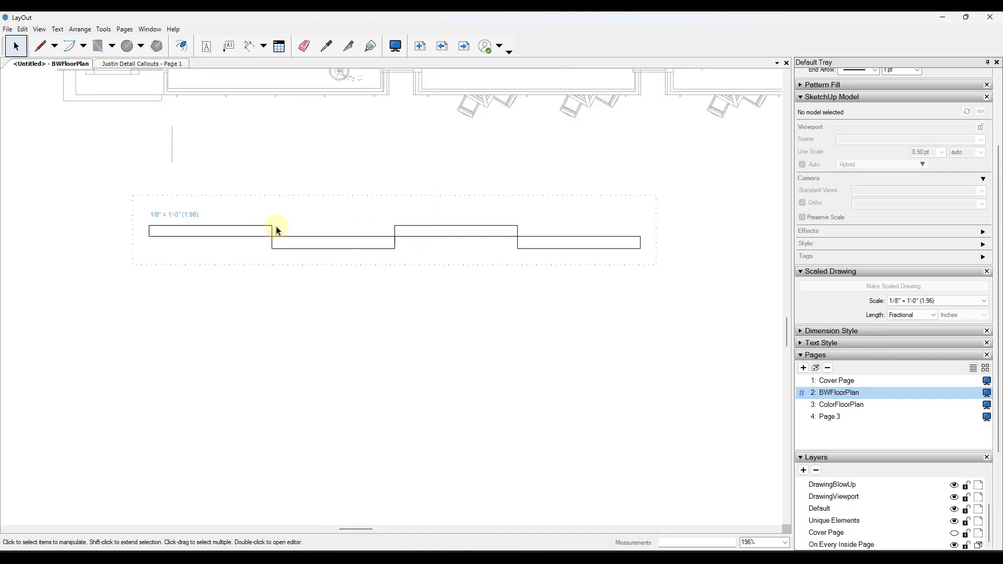
pyautogui.doubleClick(425, 232)
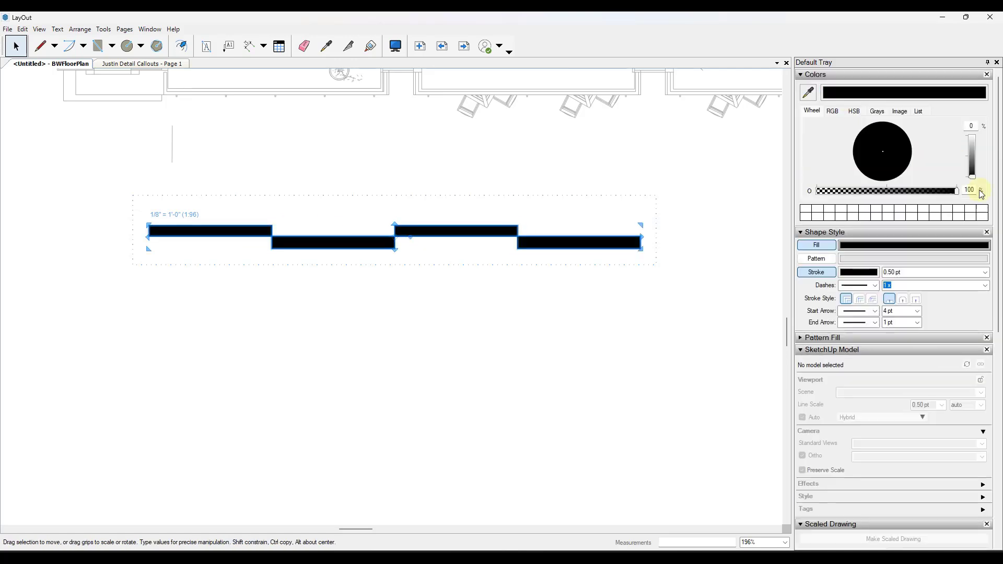
# Step: Exit the scaled drawing, check the scale bar as one object against the floor plan, and clear the selection
pyautogui.scroll(-1, 484, 244)
pyautogui.click(484, 244)
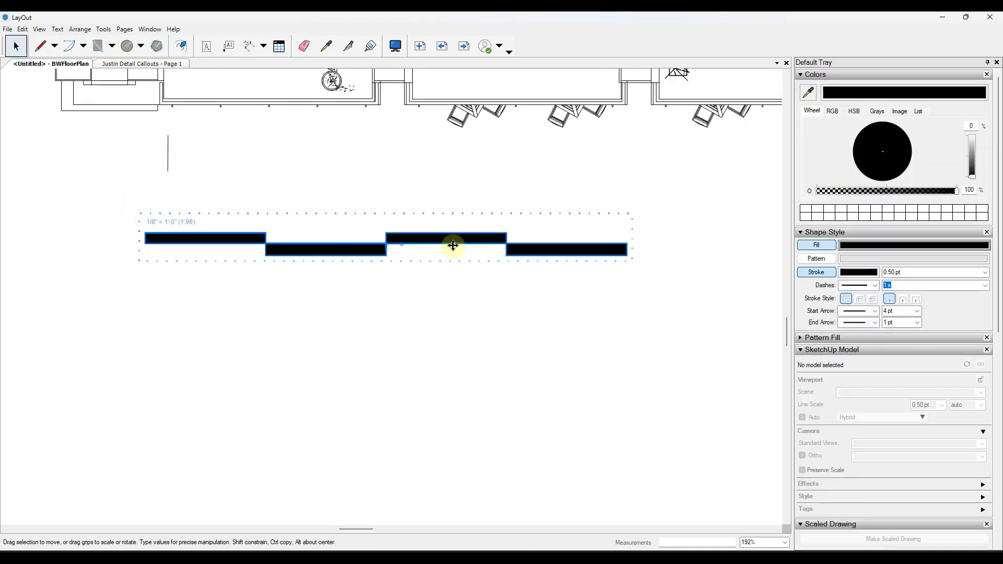
pyautogui.click(316, 257)
pyautogui.click(243, 241)
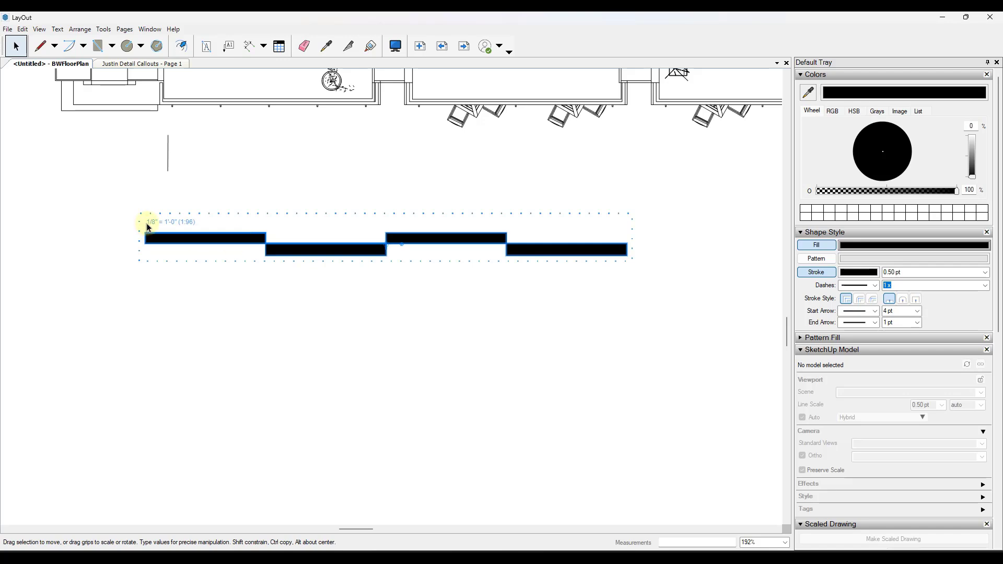
pyautogui.scroll(-4, 224, 232)
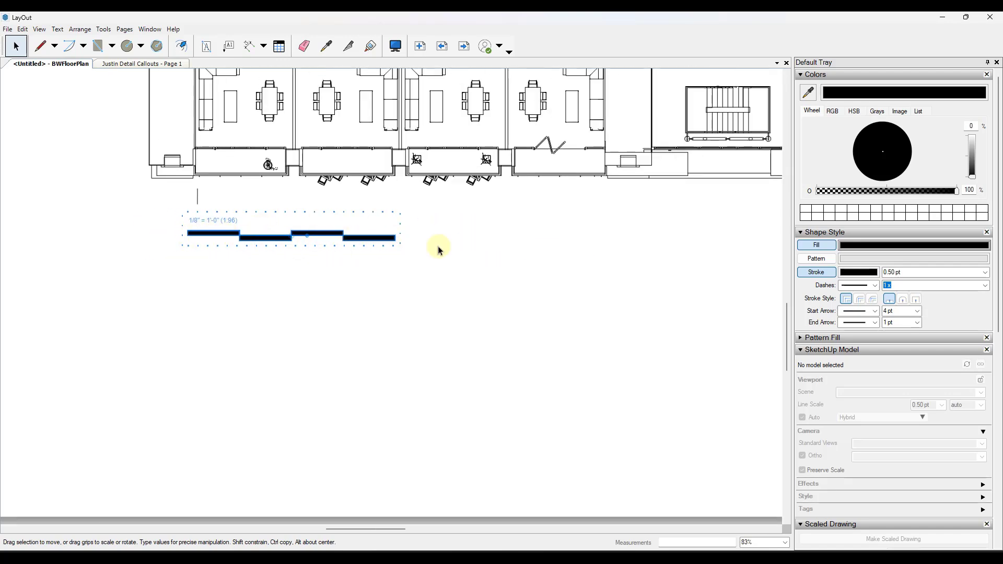
pyautogui.click(344, 277)
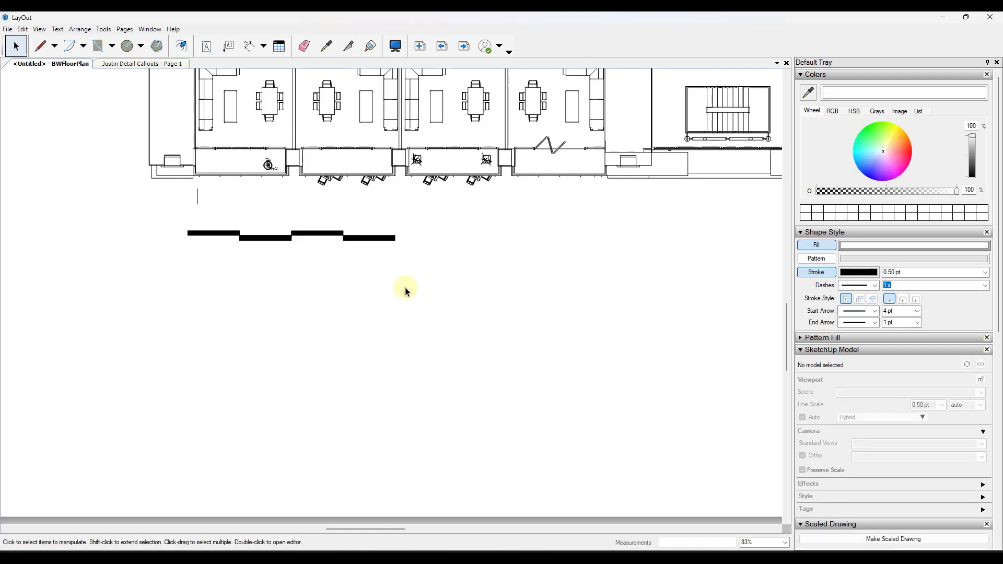